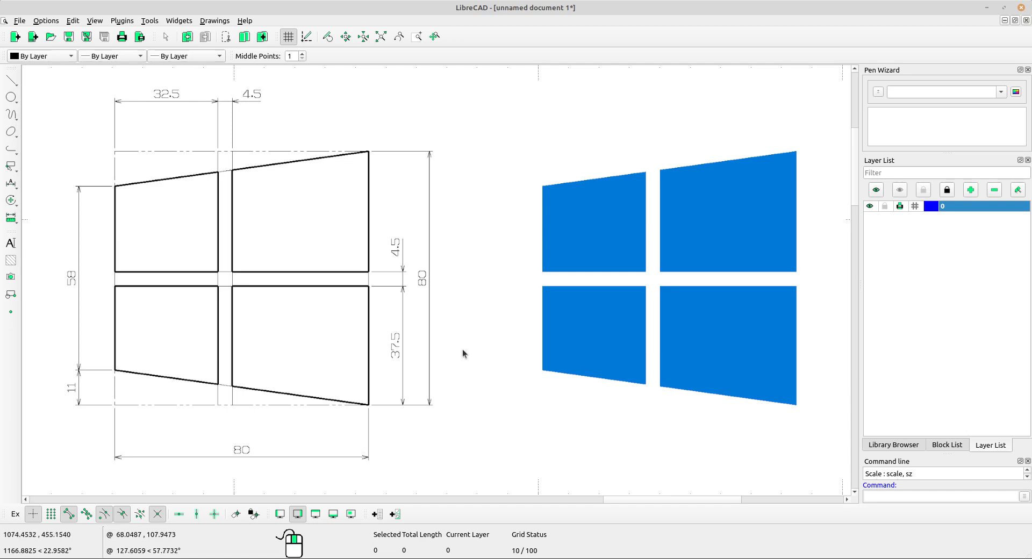
pyautogui.moveTo(464, 345); pyautogui.dragTo(476, 205, button='middle')
pyautogui.scroll(-4, 478, 207)
pyautogui.moveTo(592, 273); pyautogui.dragTo(572, 306, button='middle')
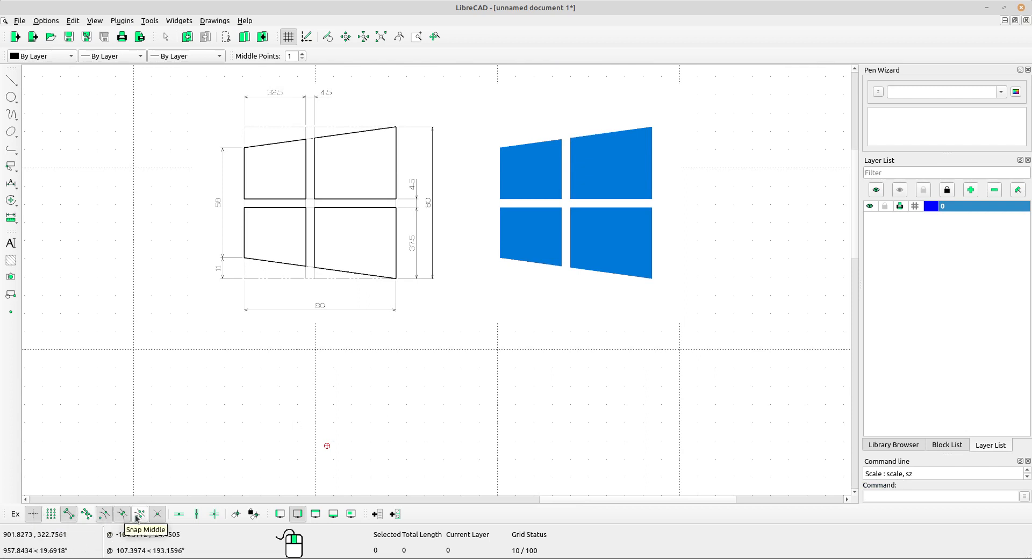
pyautogui.moveTo(492, 331); pyautogui.dragTo(489, 359, button='middle')
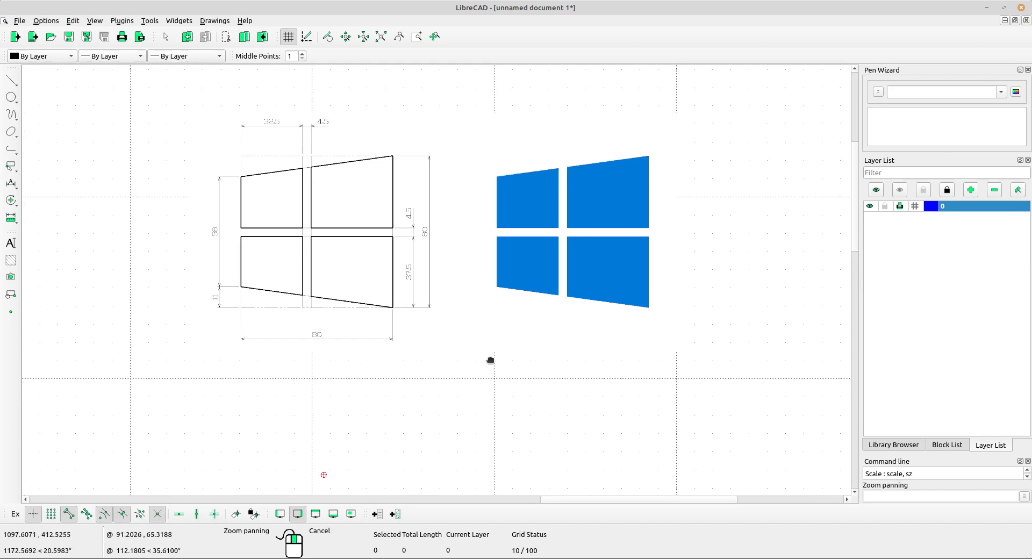
pyautogui.moveTo(431, 388); pyautogui.dragTo(429, 329, button='middle')
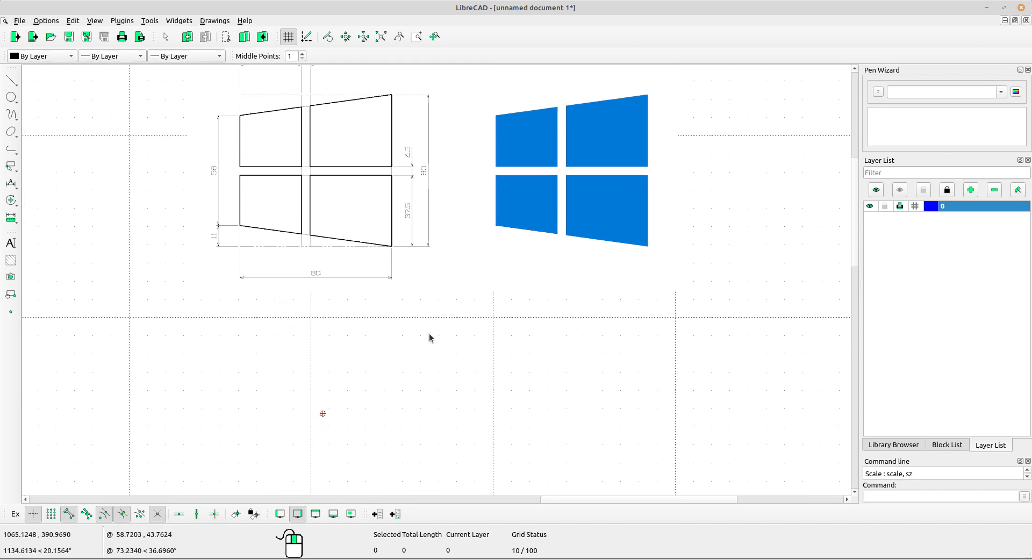
# Draw a vertical line of length 80 in the empty area below the dimensioned logo, with the snap point at Start
pyautogui.click(12, 81)
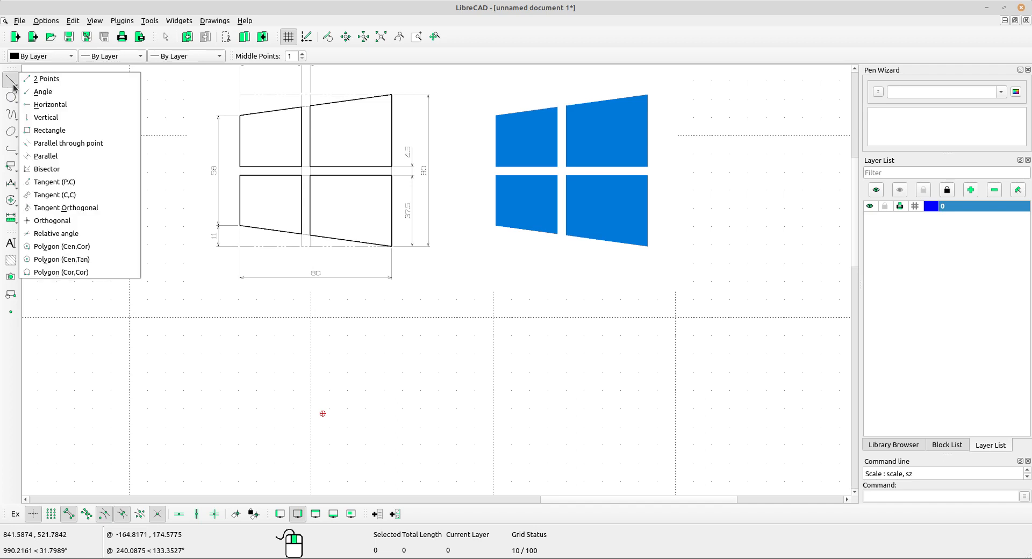
pyautogui.click(45, 118)
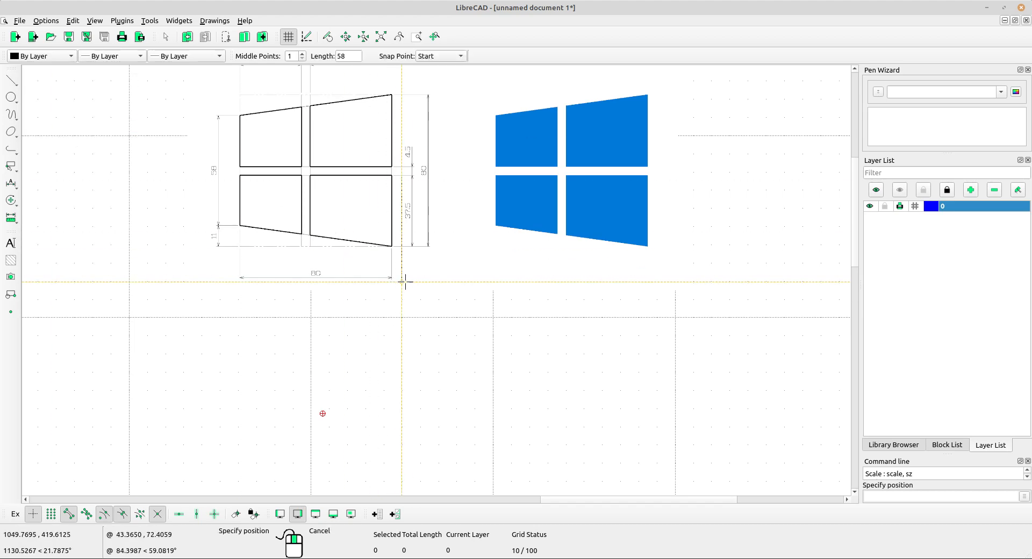
pyautogui.scroll(2, 388, 199)
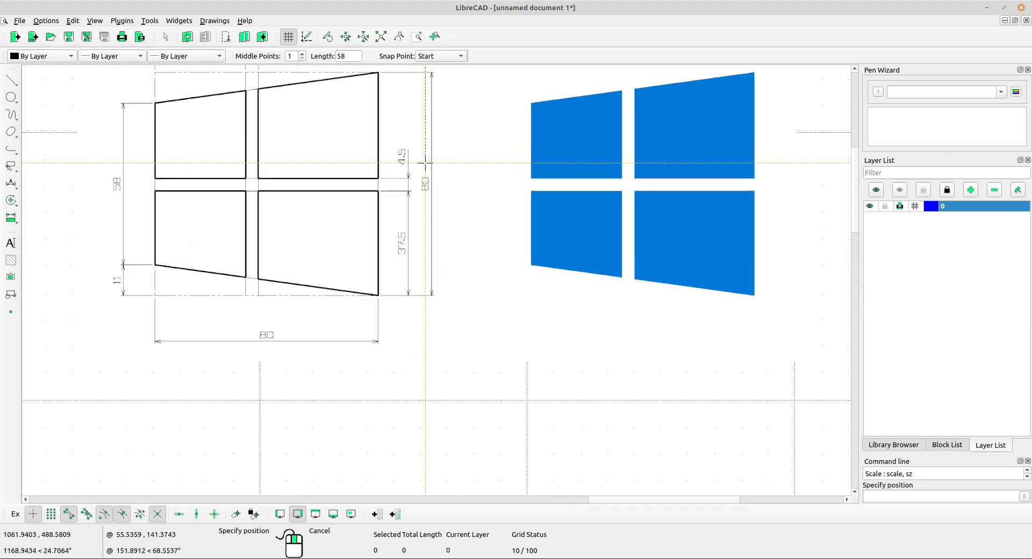
pyautogui.doubleClick(339, 55)
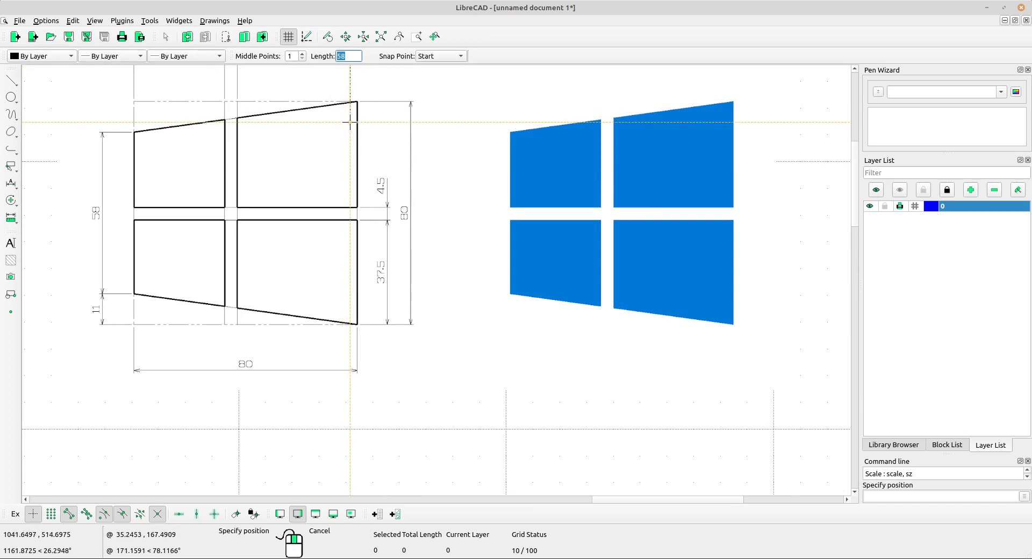
pyautogui.write('80')
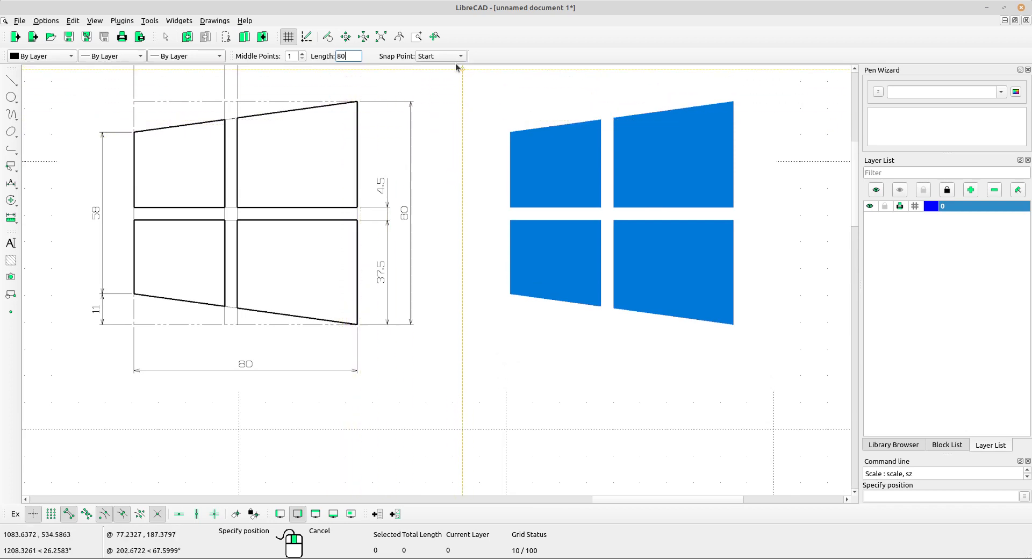
pyautogui.click(448, 55)
pyautogui.click(432, 57)
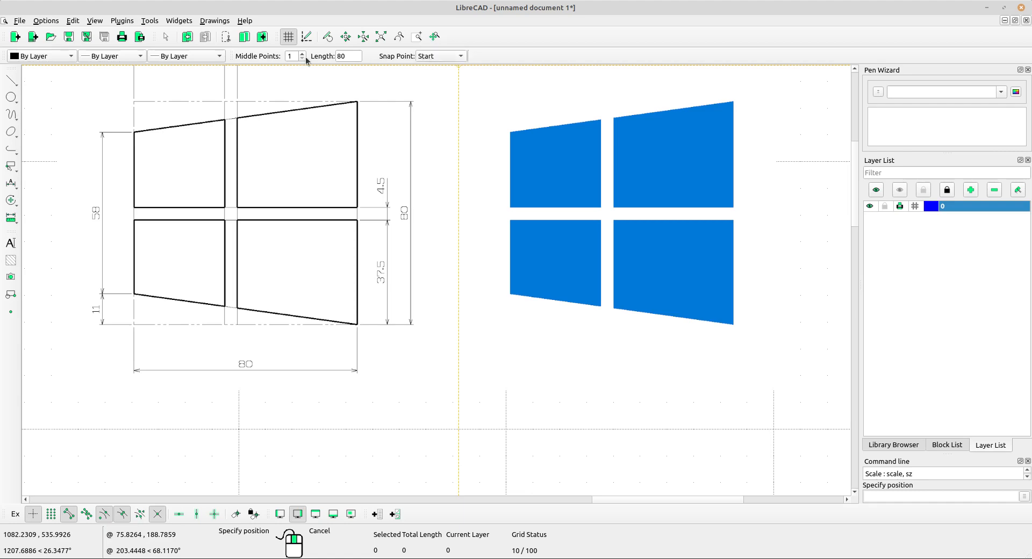
pyautogui.scroll(-3, 422, 282)
pyautogui.moveTo(486, 409); pyautogui.dragTo(477, 316, button='middle')
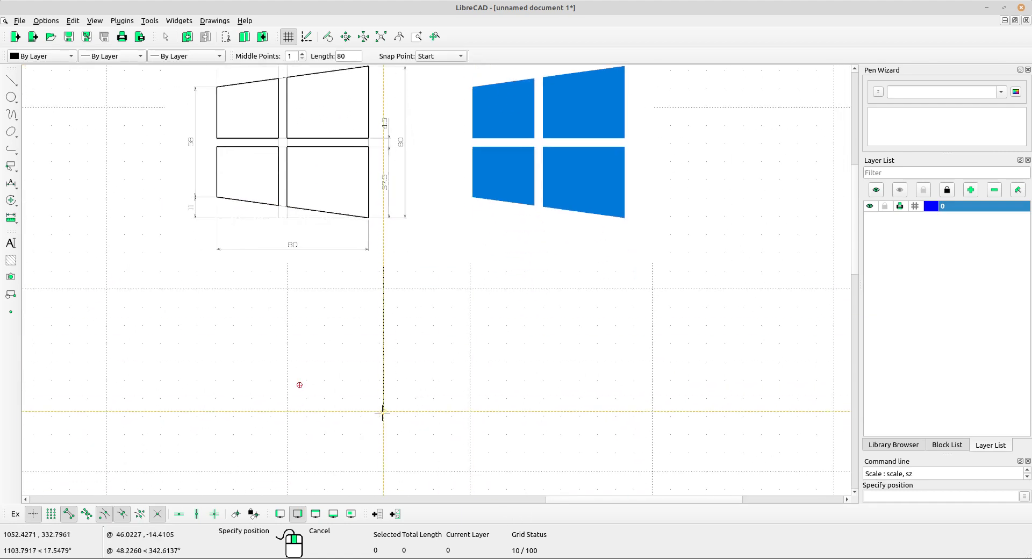
pyautogui.moveTo(387, 429); pyautogui.dragTo(392, 390, button='middle')
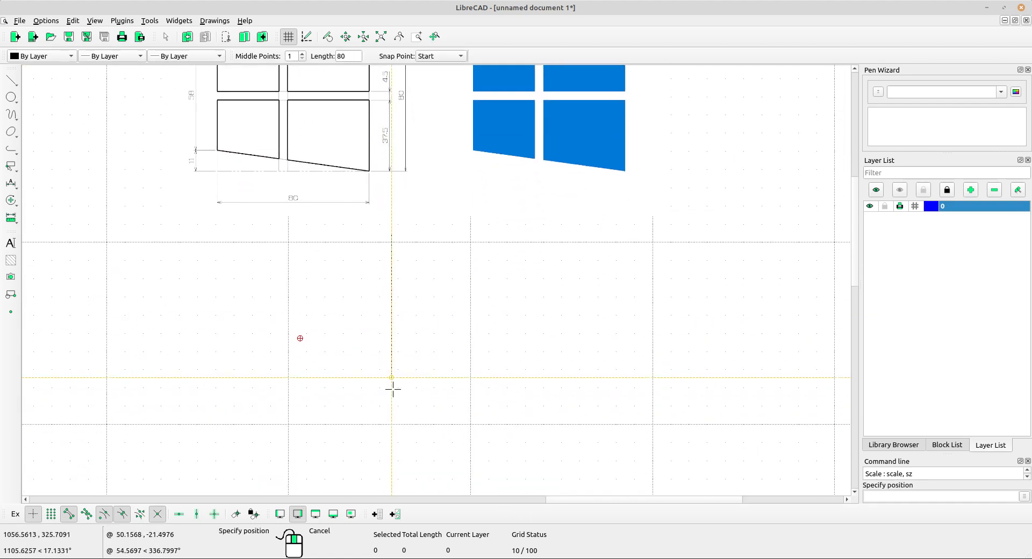
pyautogui.click(367, 410)
pyautogui.moveTo(395, 251); pyautogui.dragTo(392, 281, button='middle')
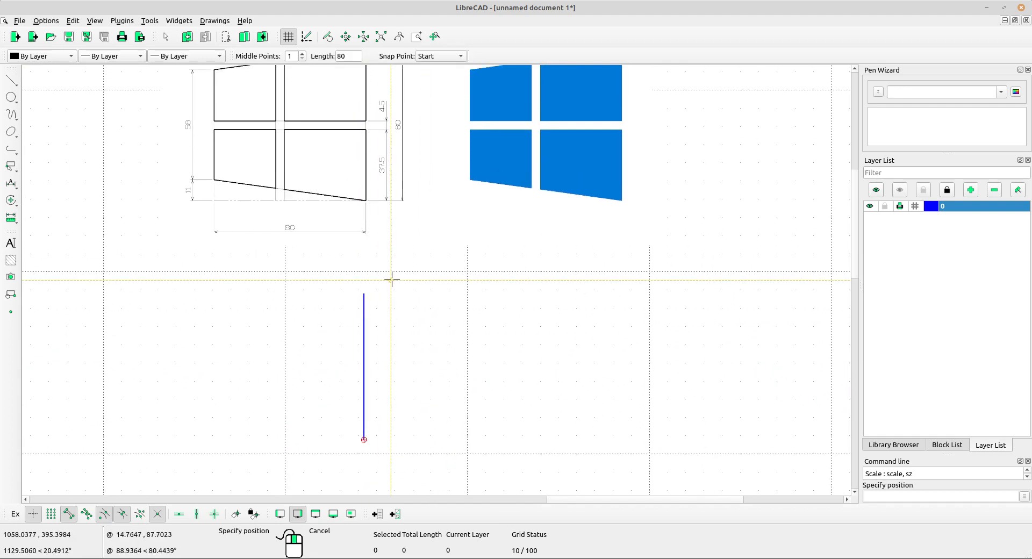
pyautogui.rightClick(403, 264)
# Draw a horizontal line of length 80 with the snap point at End, ending at the vertical line's lower endpoint
pyautogui.moveTo(404, 215); pyautogui.dragTo(413, 246, button='middle')
pyautogui.moveTo(445, 319)
pyautogui.mouseDown(button='middle')
pyautogui.moveTo(440, 292)
pyautogui.moveTo(444, 360)
pyautogui.mouseUp(button='middle')
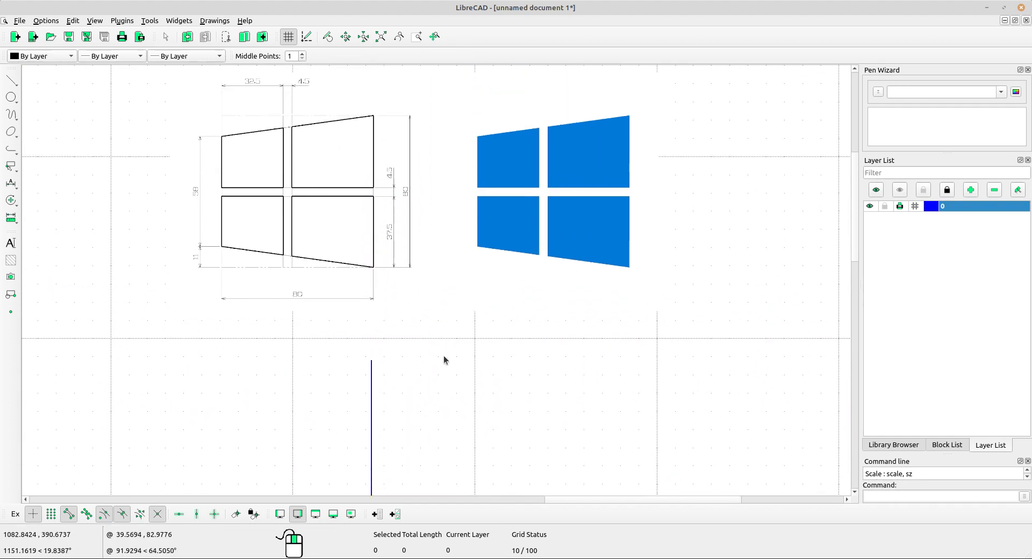
pyautogui.scroll(3, 374, 118)
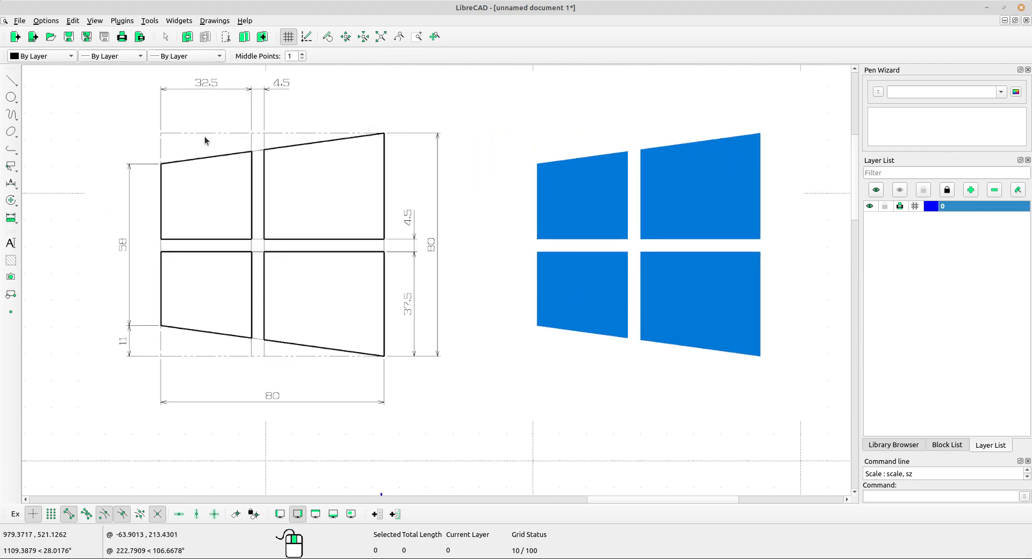
pyautogui.scroll(-3, 214, 143)
pyautogui.moveTo(434, 310); pyautogui.dragTo(421, 150, button='middle')
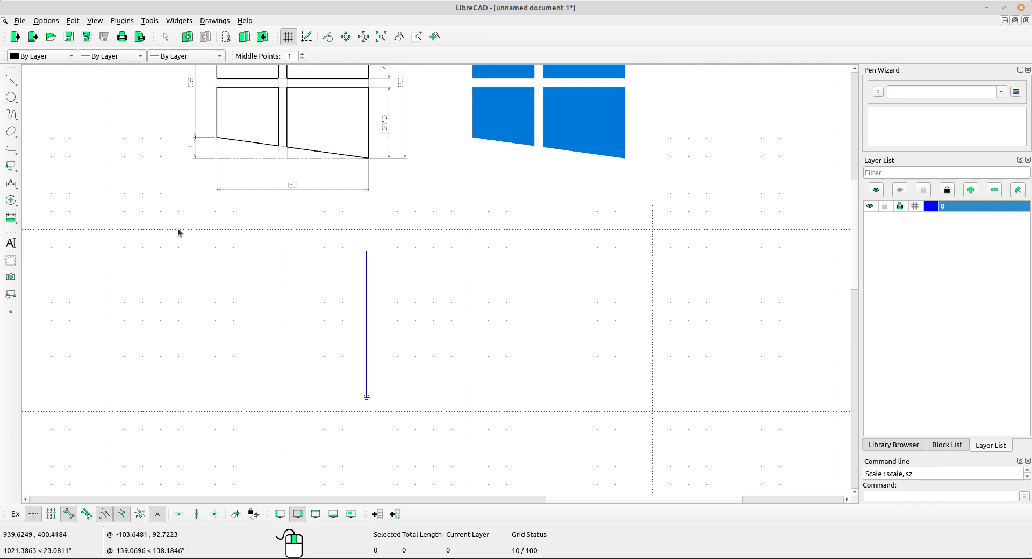
pyautogui.click(15, 83)
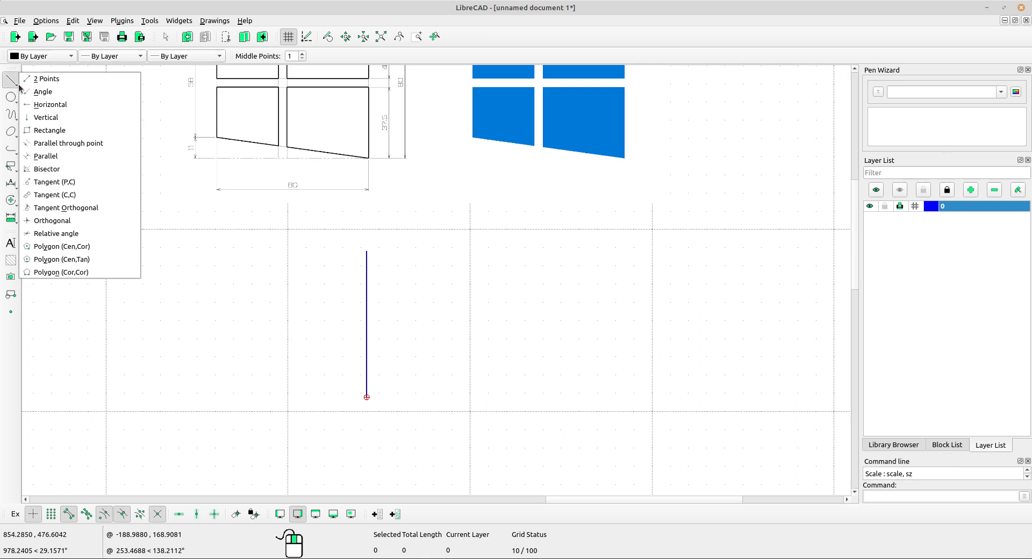
pyautogui.click(51, 92)
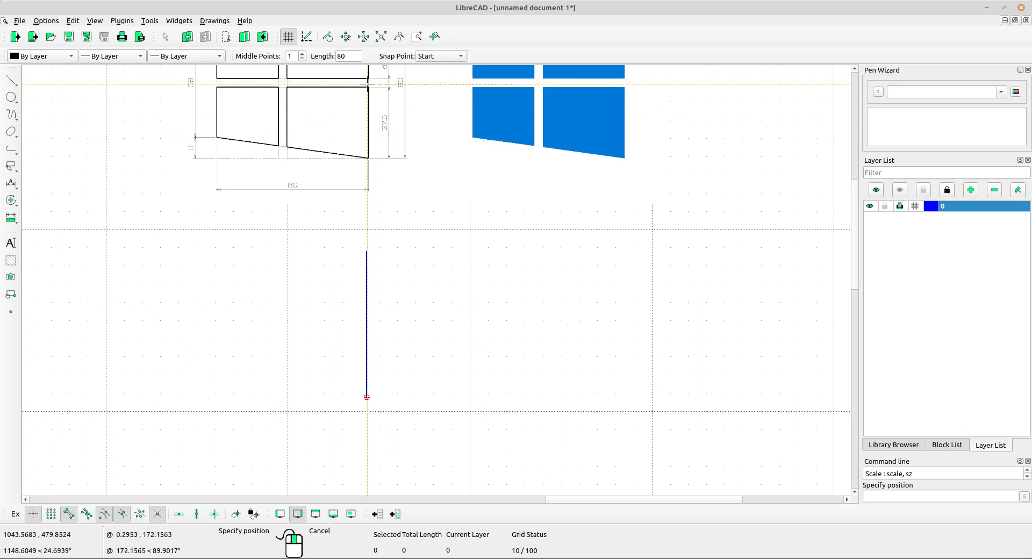
pyautogui.moveTo(348, 59); pyautogui.dragTo(327, 53)
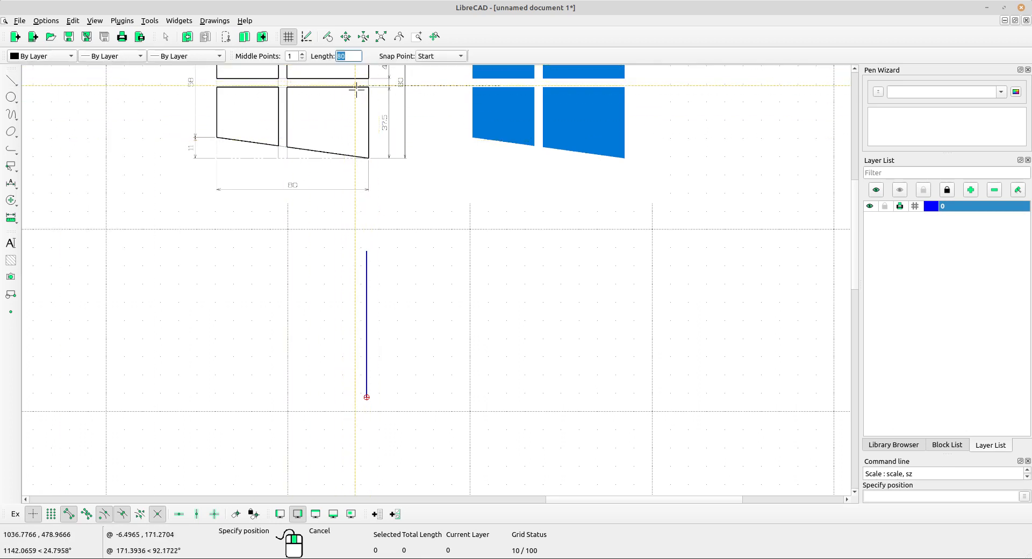
pyautogui.moveTo(357, 101); pyautogui.dragTo(345, 211, button='middle')
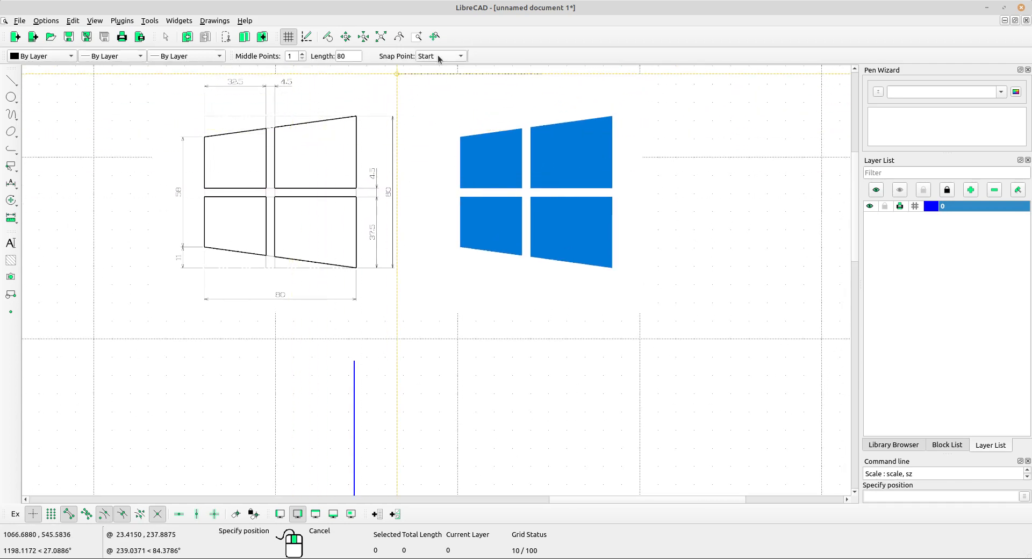
pyautogui.click(438, 56)
pyautogui.click(438, 83)
pyautogui.moveTo(376, 302); pyautogui.dragTo(395, 125, button='middle')
pyautogui.click(377, 309)
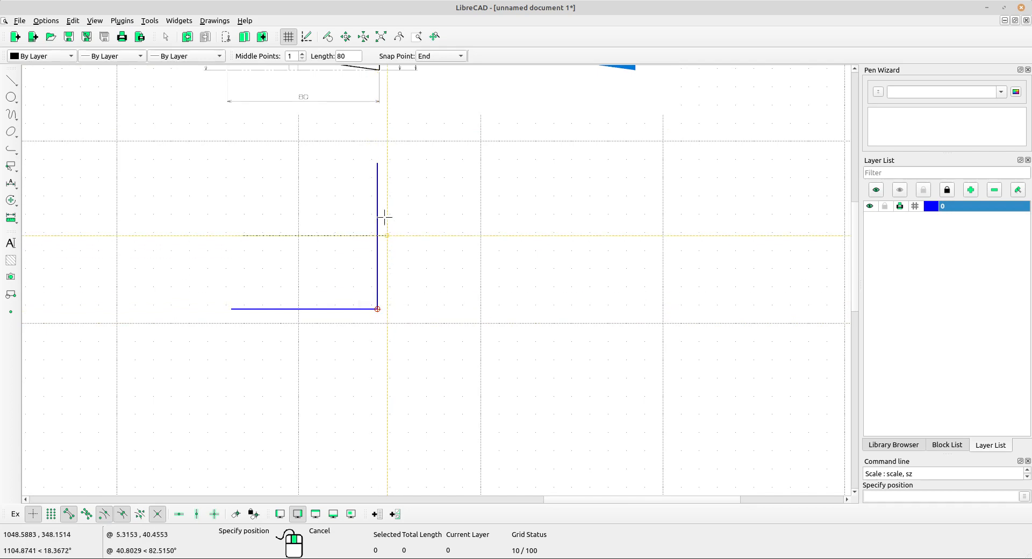
# Add a second horizontal line of length 80 that ends at the vertical line's upper endpoint
pyautogui.click(377, 162)
pyautogui.moveTo(342, 177); pyautogui.dragTo(370, 282, button='middle')
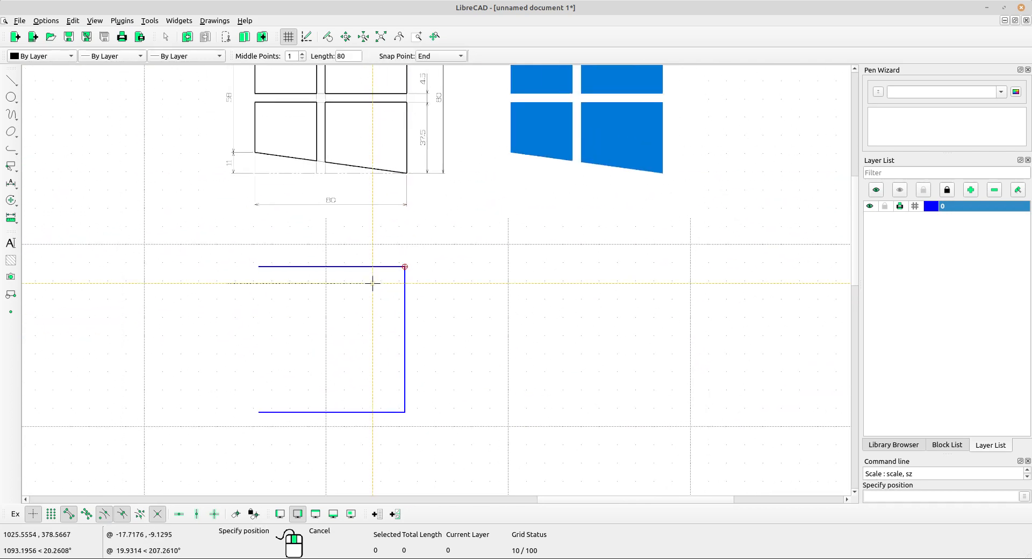
pyautogui.scroll(-2, 373, 290)
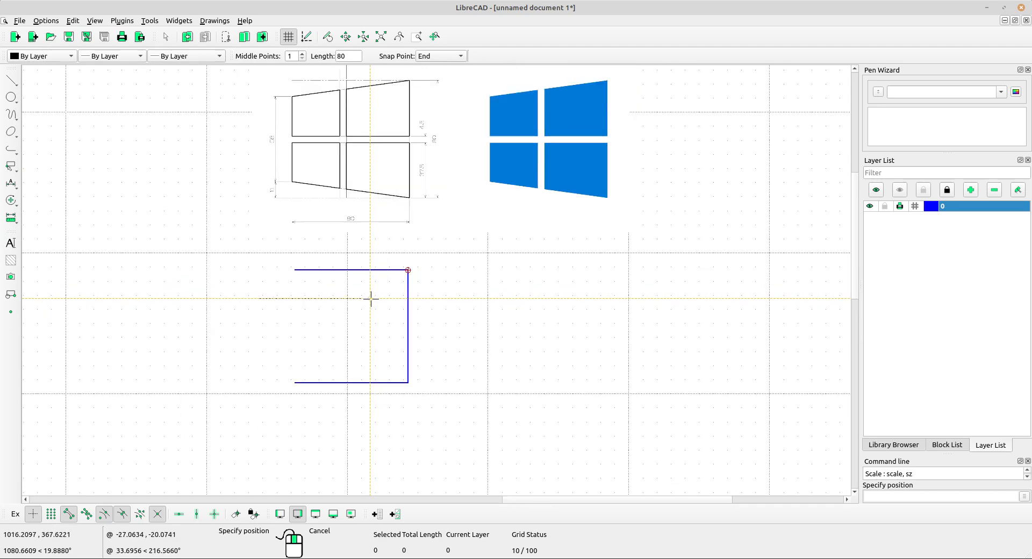
pyautogui.moveTo(391, 297); pyautogui.dragTo(425, 324, button='middle')
pyautogui.scroll(1, 420, 301)
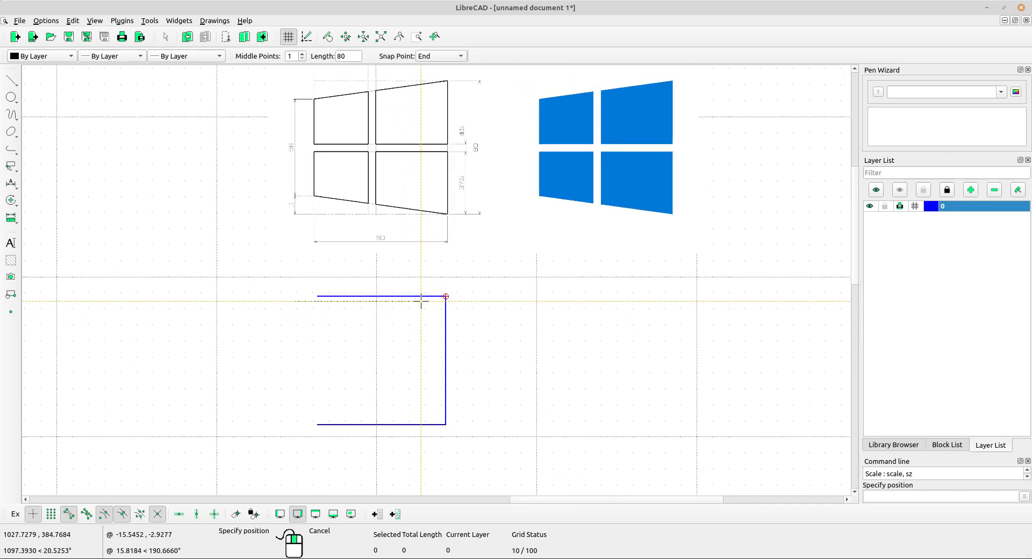
pyautogui.rightClick(470, 328)
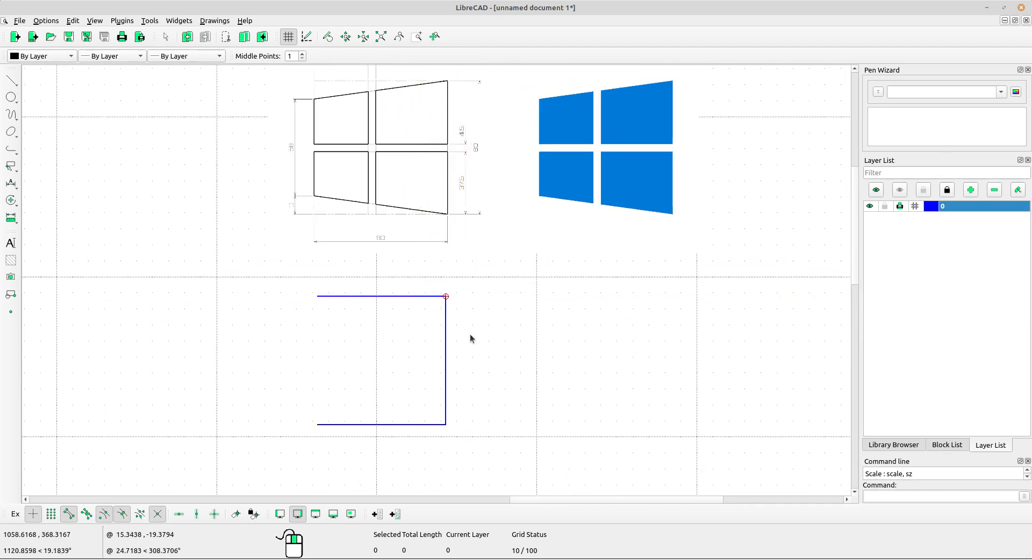
# Delete the vertical line connecting the two horizontal lines
pyautogui.click(434, 353)
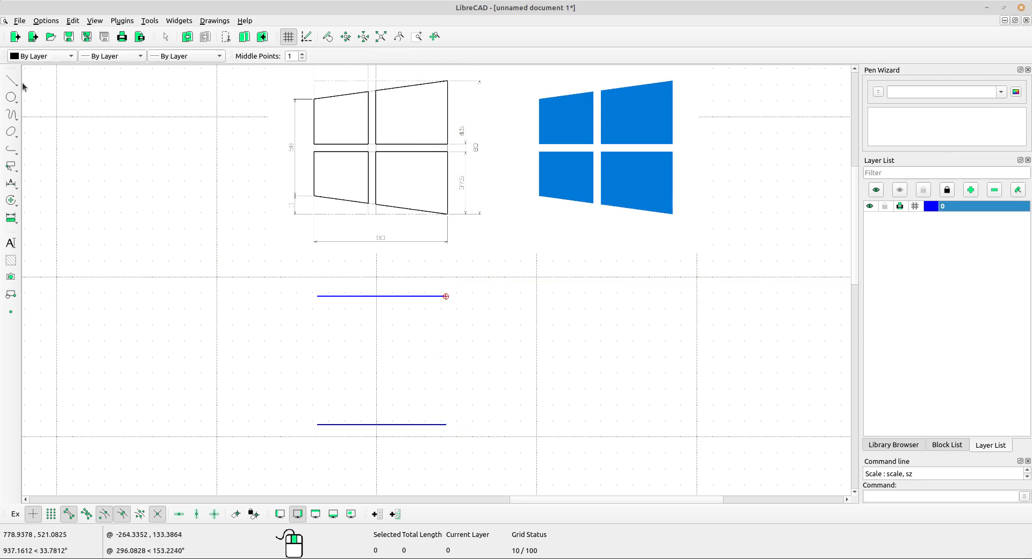
pyautogui.scroll(2, 465, 185)
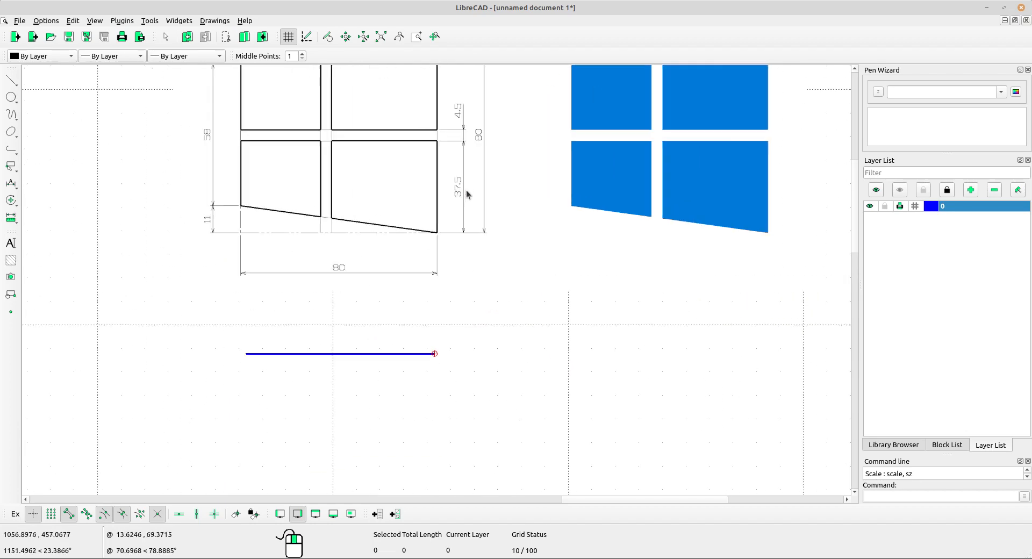
pyautogui.scroll(-2, 49, 145)
pyautogui.moveTo(306, 273); pyautogui.dragTo(299, 242, button='middle')
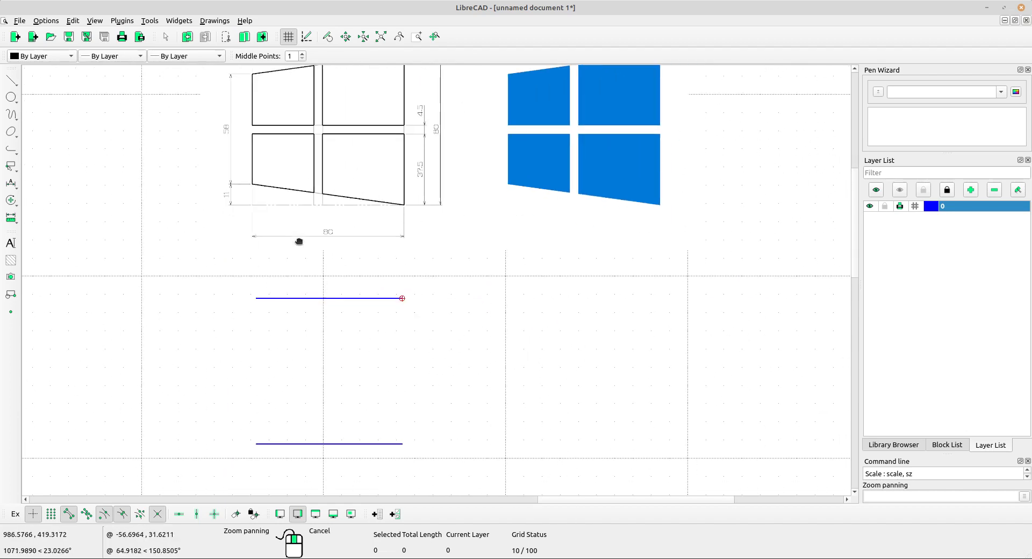
# Draw a vertical line of length 37.5 upward from the right endpoint of the lower horizontal line, with the snap point at Start
pyautogui.click(15, 86)
pyautogui.click(63, 117)
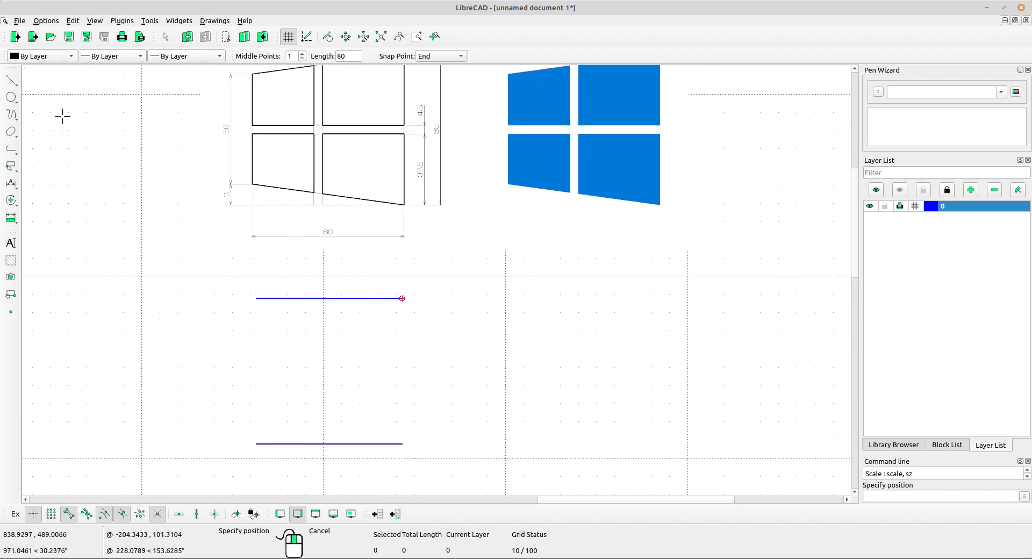
pyautogui.scroll(1, 426, 187)
pyautogui.moveTo(426, 186); pyautogui.dragTo(424, 141, button='middle')
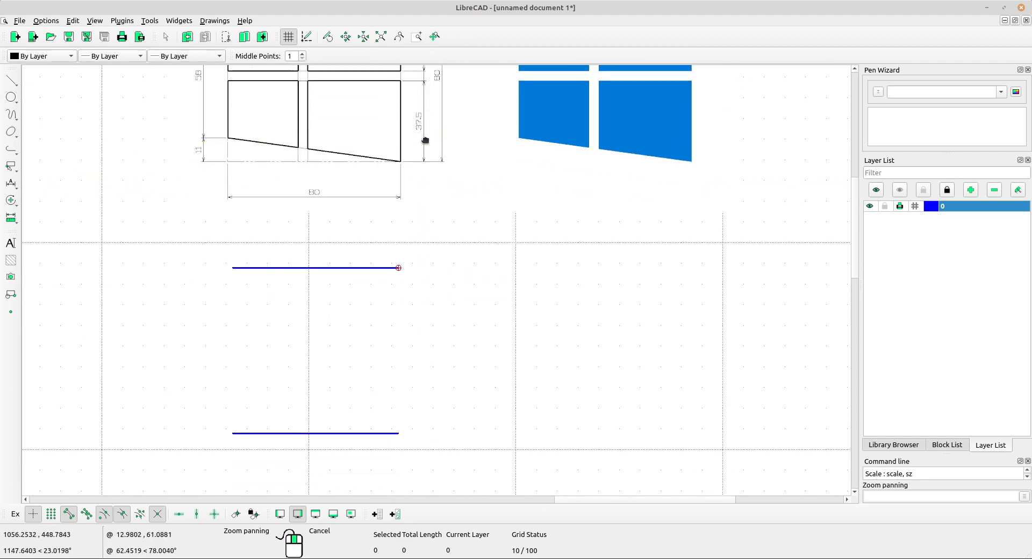
pyautogui.doubleClick(347, 54)
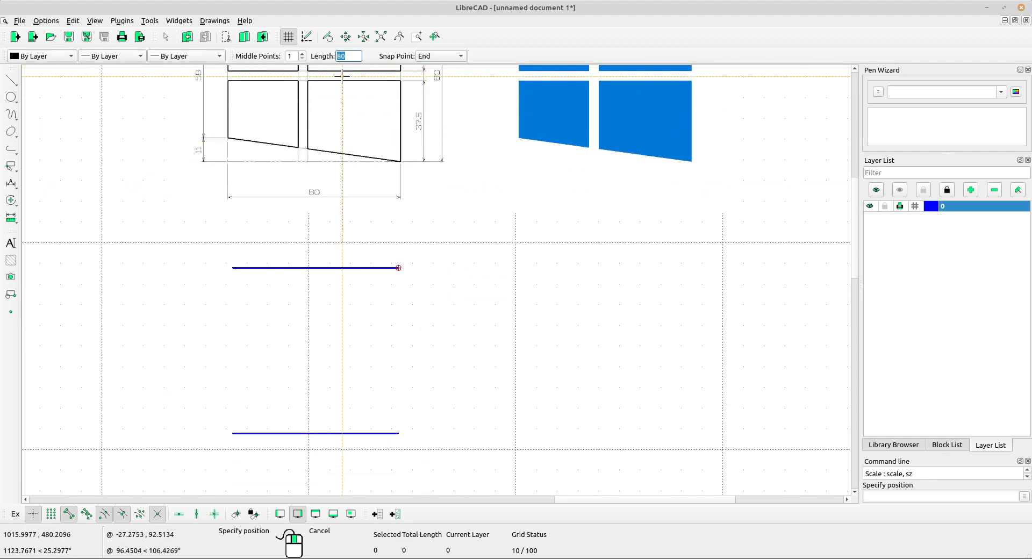
pyautogui.write('37')
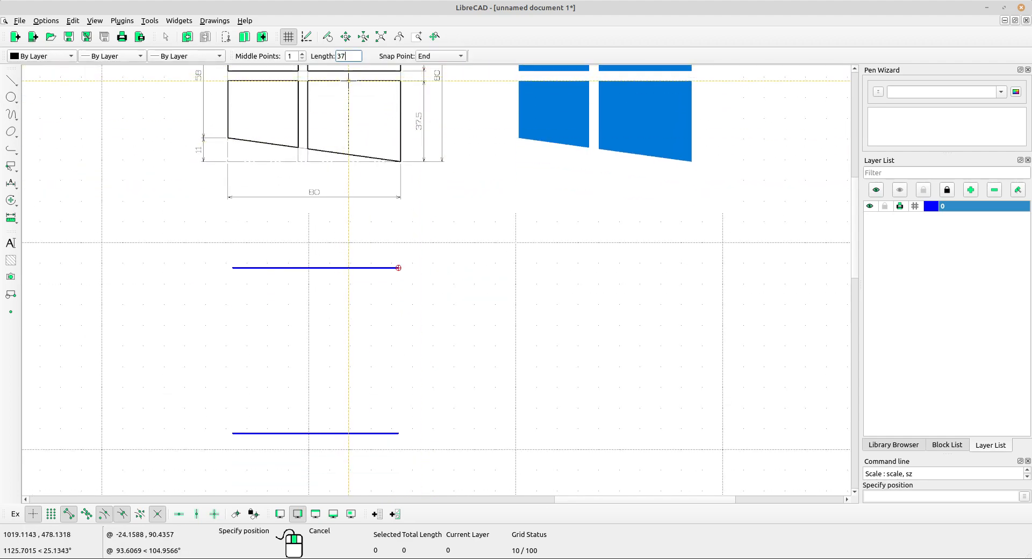
pyautogui.write('.5')
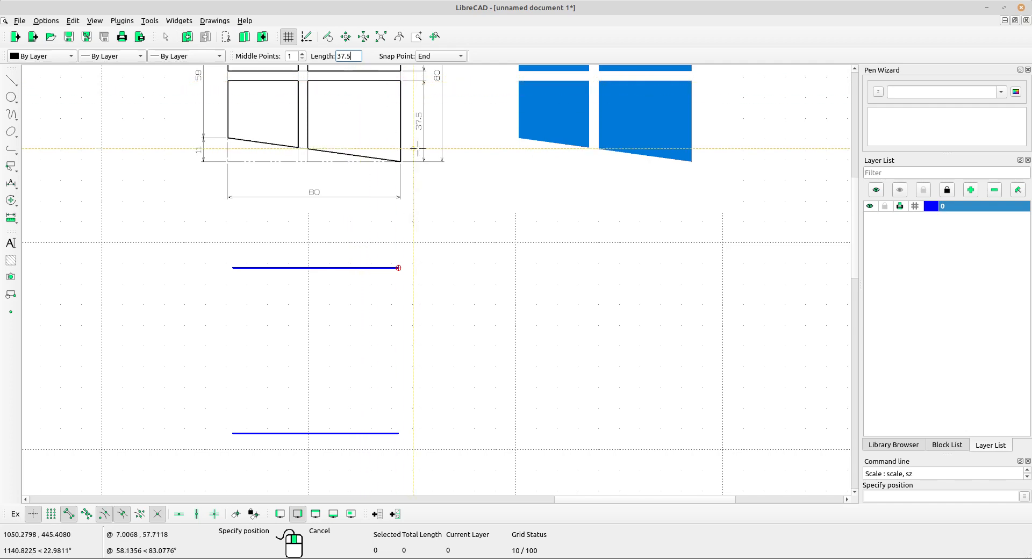
pyautogui.click(444, 55)
pyautogui.click(427, 31)
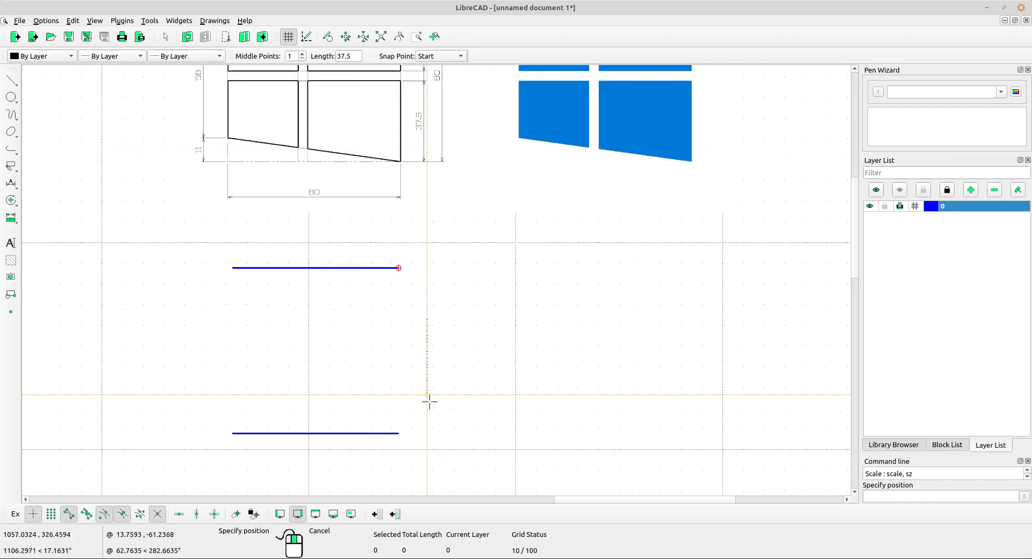
pyautogui.scroll(3, 421, 421)
pyautogui.click(390, 423)
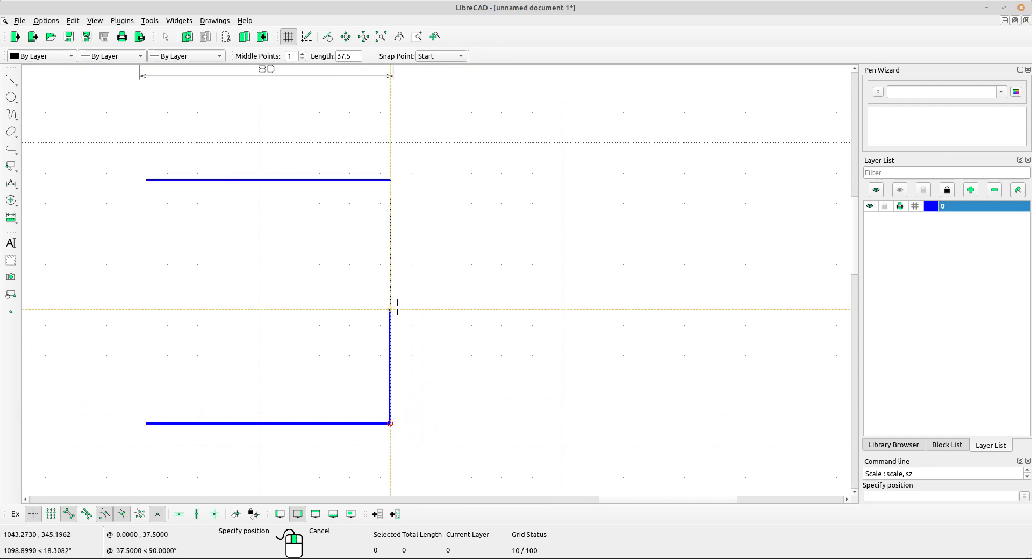
pyautogui.scroll(-2, 410, 398)
pyautogui.scroll(-1, 407, 146)
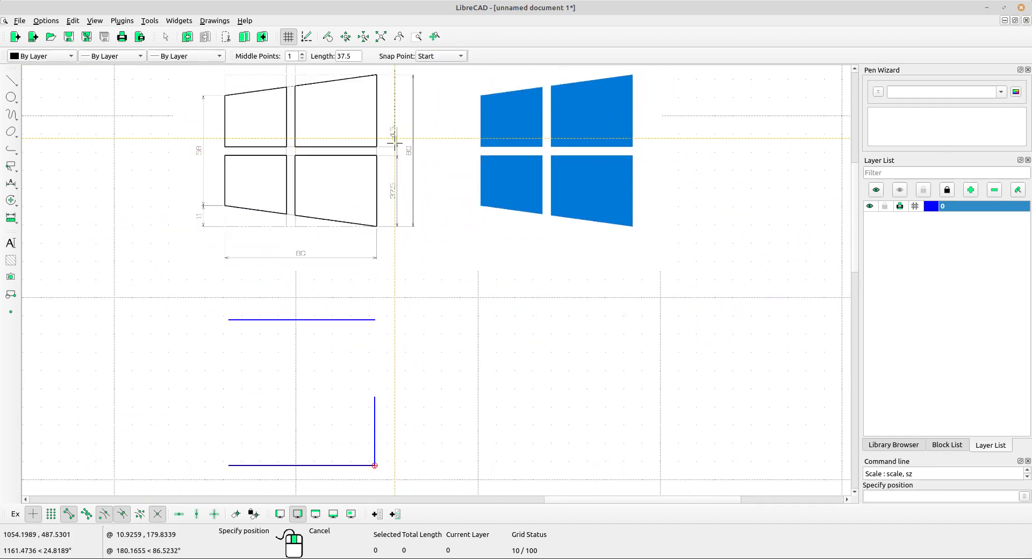
# Draw a vertical line of length 4.5 upward from the 37.5 line's upper endpoint, with the snap point at Start
pyautogui.click(11, 81)
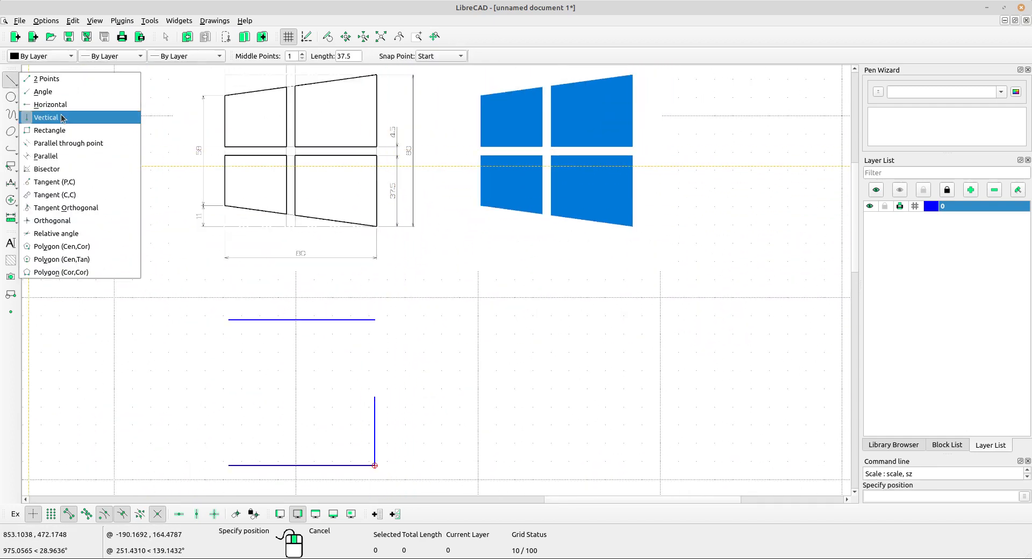
pyautogui.click(48, 104)
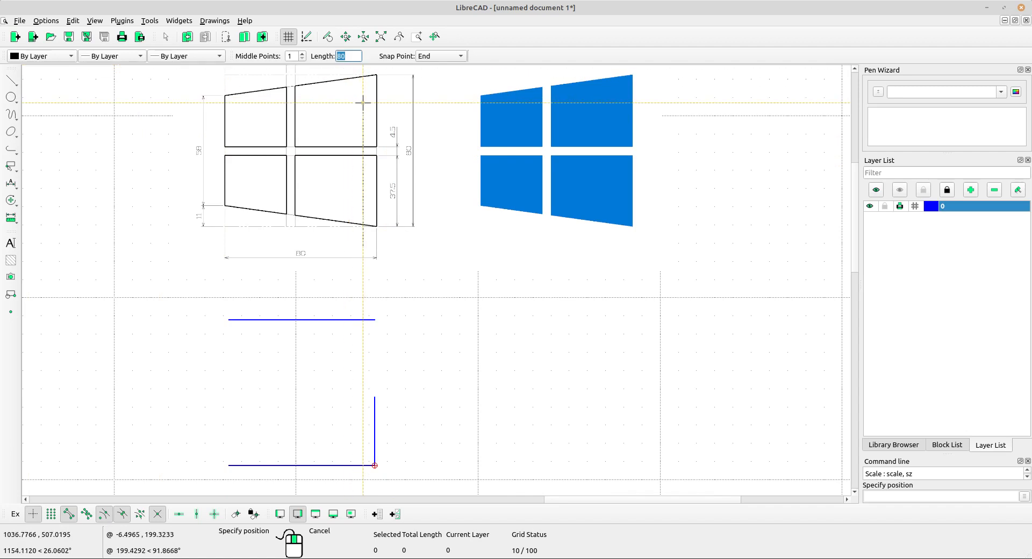
pyautogui.write('4.5')
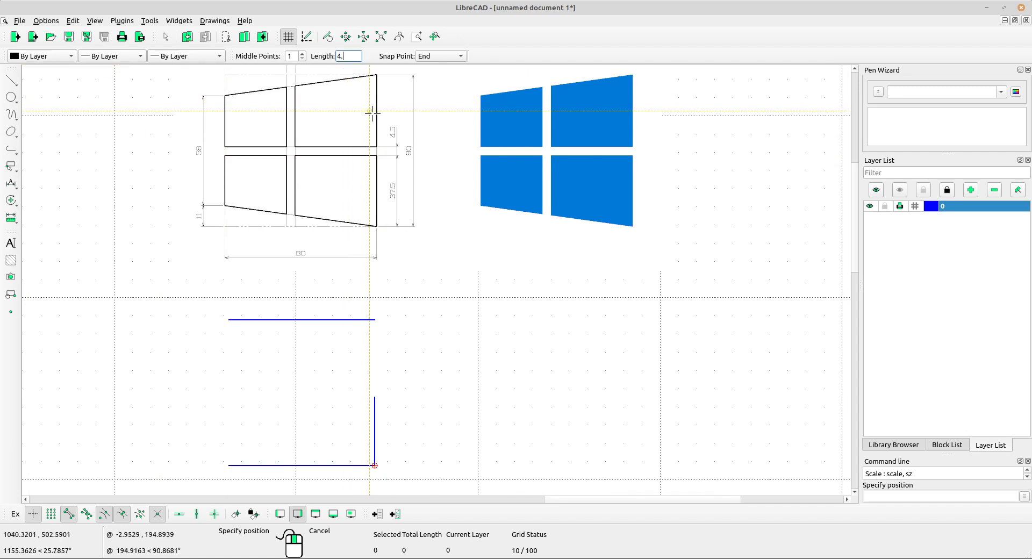
pyautogui.click(439, 56)
pyautogui.click(427, 31)
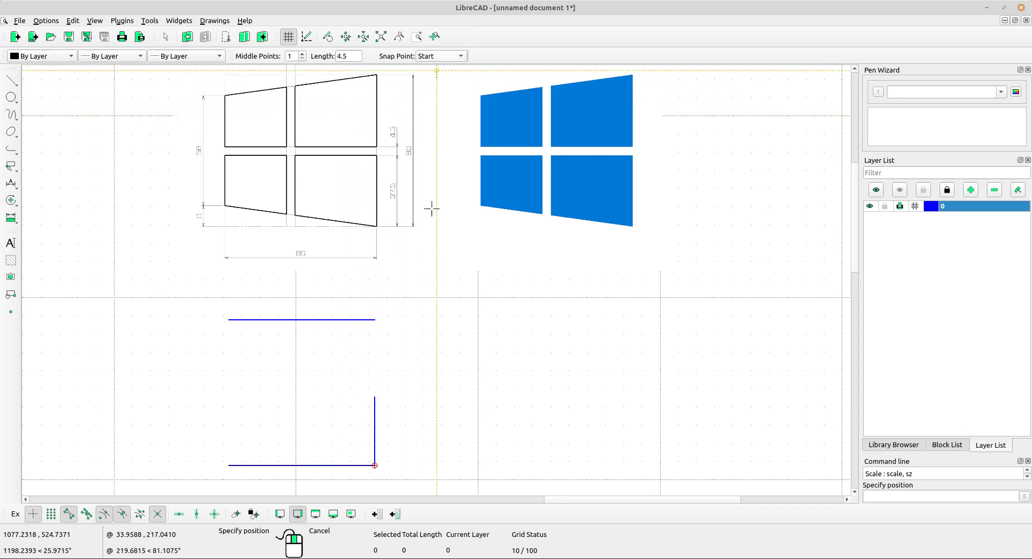
pyautogui.scroll(3, 387, 390)
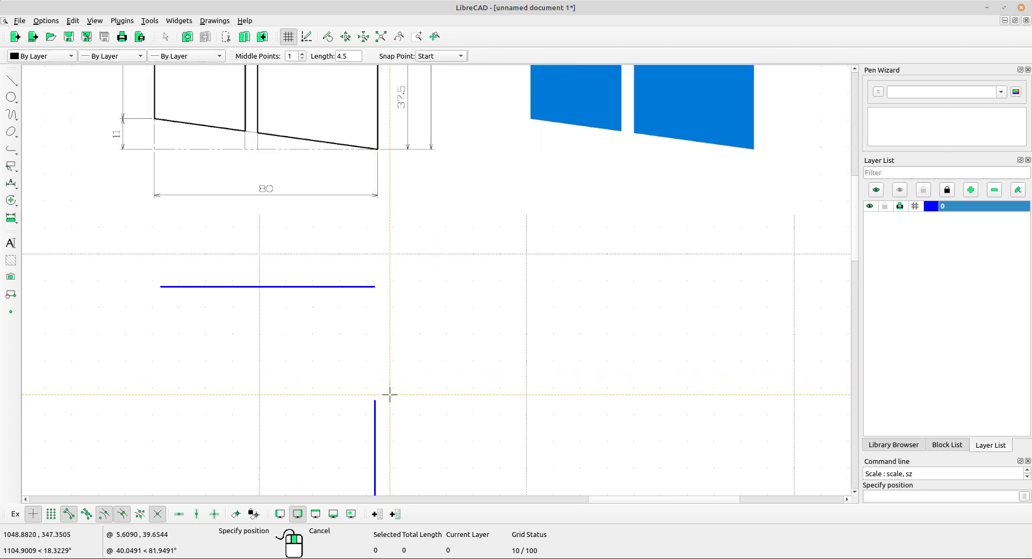
pyautogui.click(377, 399)
pyautogui.rightClick(450, 322)
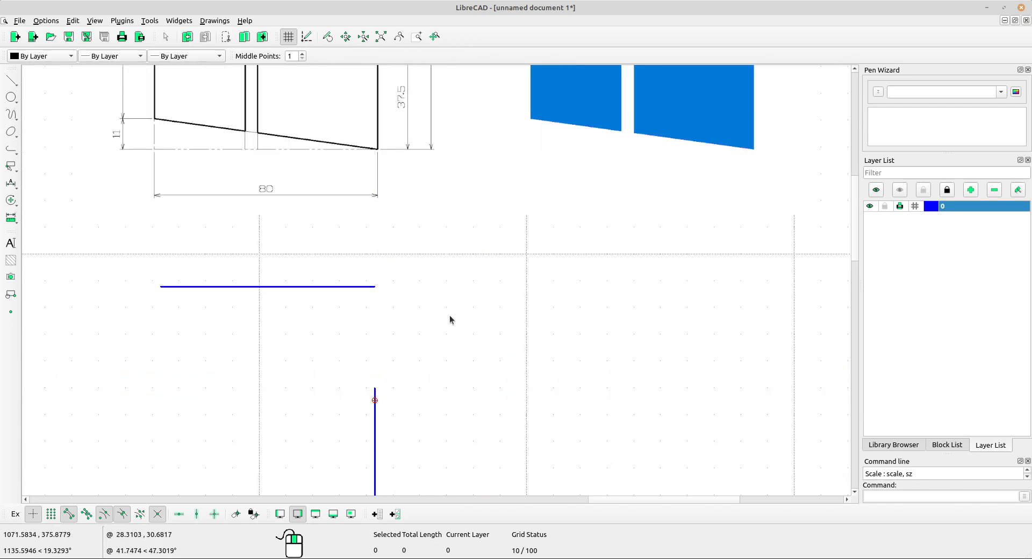
# Draw a two-point line from the upper horizontal line's right endpoint down to the upper end of the 4.5 segment
pyautogui.scroll(-3, 450, 322)
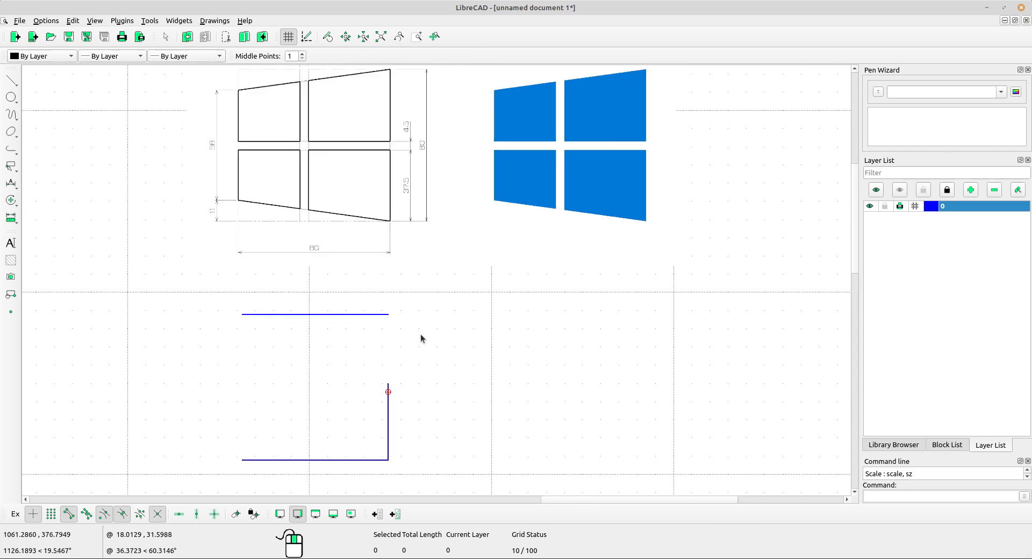
pyautogui.scroll(1, 395, 385)
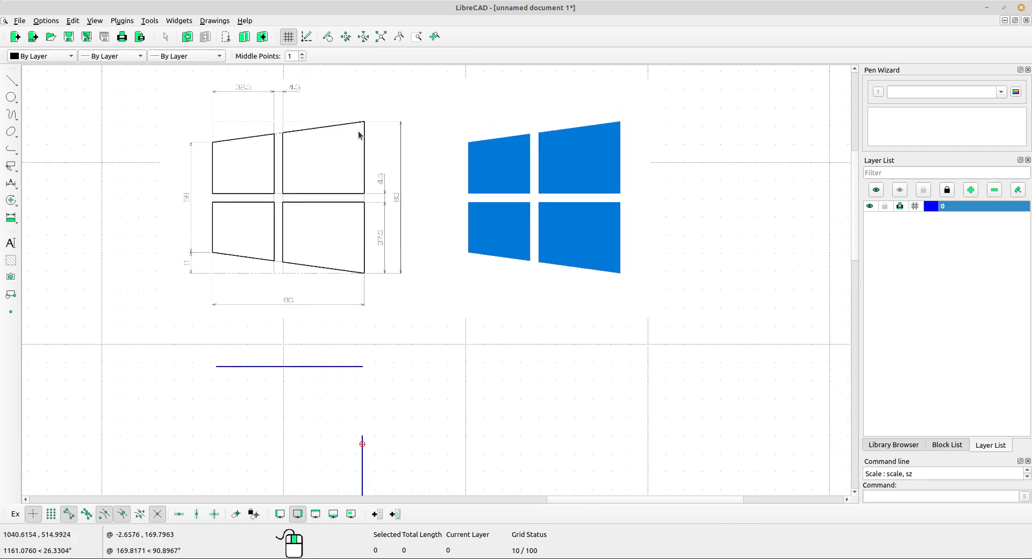
pyautogui.click(8, 81)
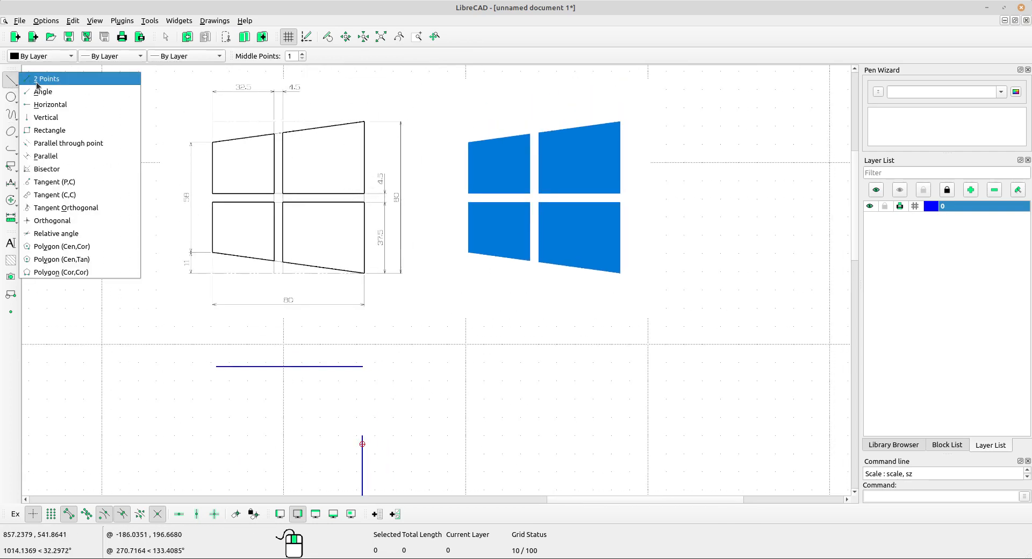
pyautogui.click(40, 80)
pyautogui.moveTo(410, 354); pyautogui.dragTo(412, 239, button='middle')
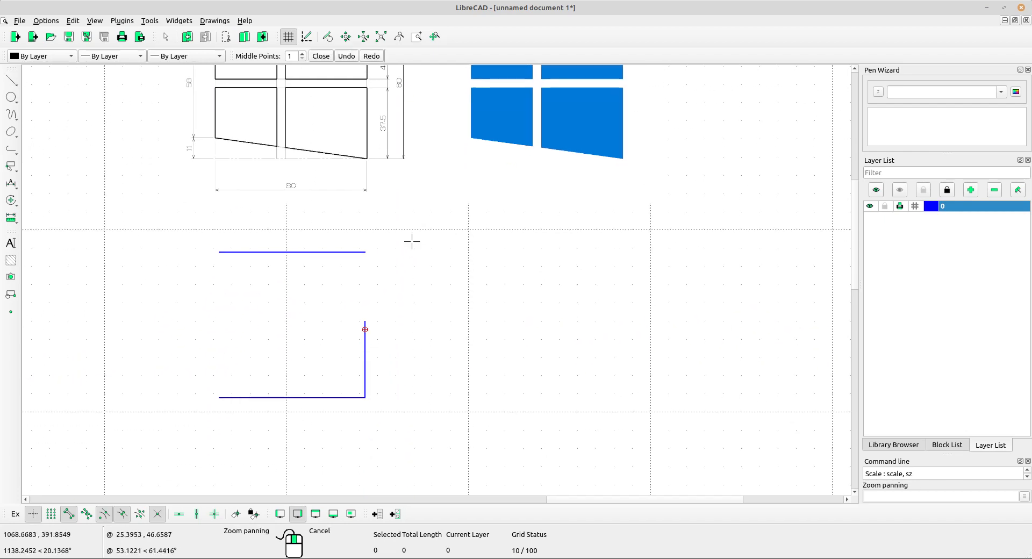
pyautogui.click(364, 251)
pyautogui.scroll(1, 380, 274)
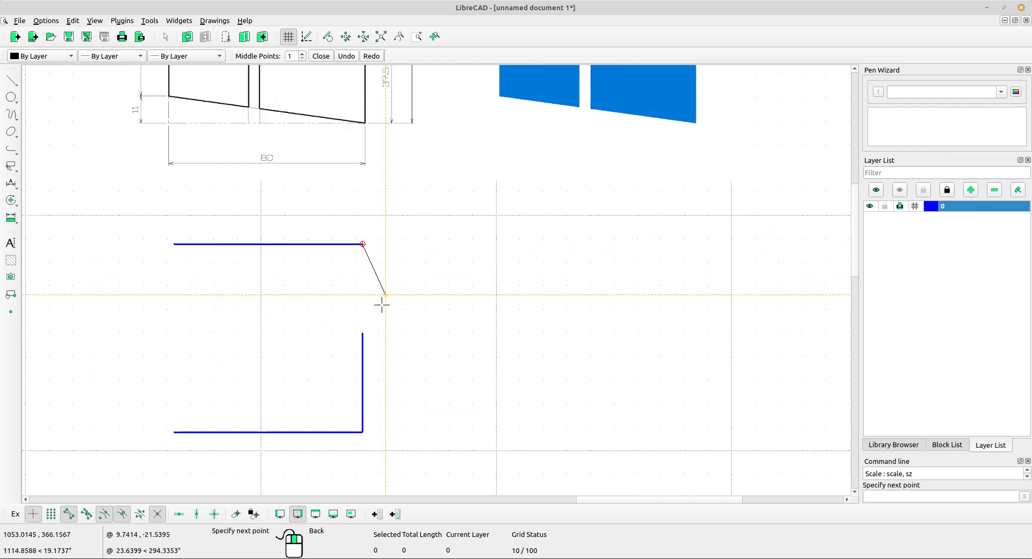
pyautogui.click(365, 320)
pyautogui.rightClick(416, 310)
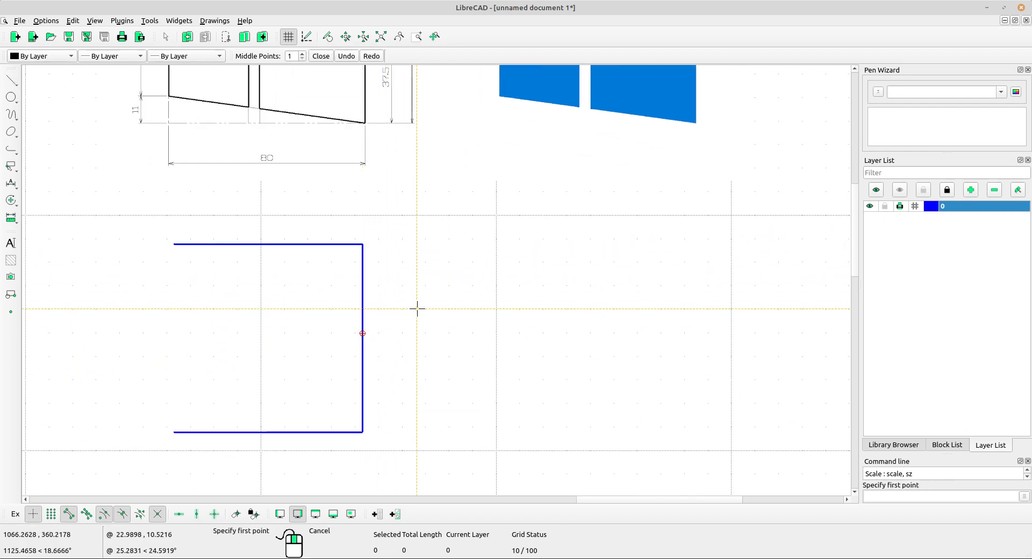
pyautogui.rightClick(329, 314)
# Delete the 4.5 segment between the two vertical lines on the outline's right side
pyautogui.moveTo(336, 310); pyautogui.dragTo(417, 393)
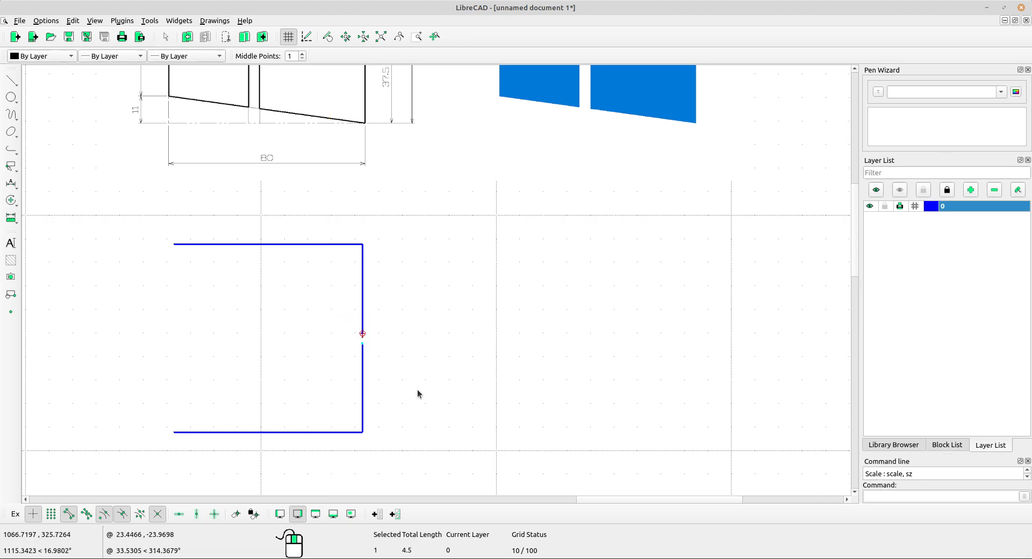
pyautogui.scroll(2, 381, 349)
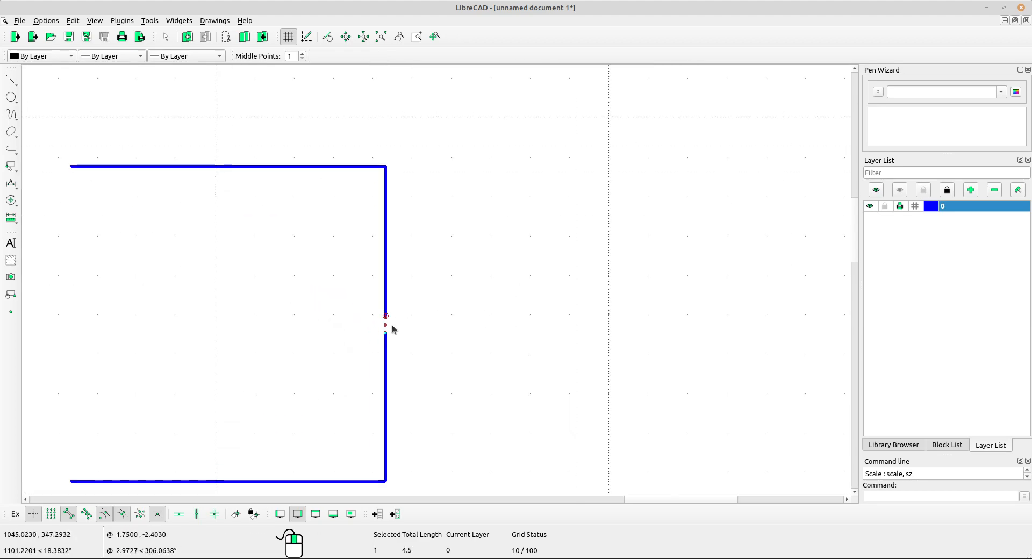
pyautogui.press('Delete')
pyautogui.scroll(-4, 504, 325)
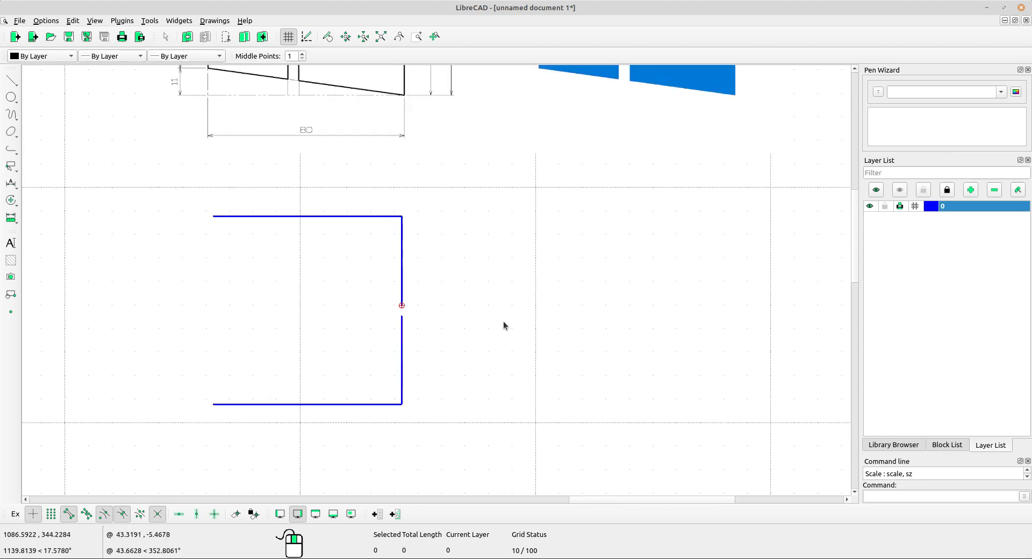
pyautogui.keyDown('ctrl'); pyautogui.scroll(1, 475, 322); pyautogui.keyUp('ctrl')
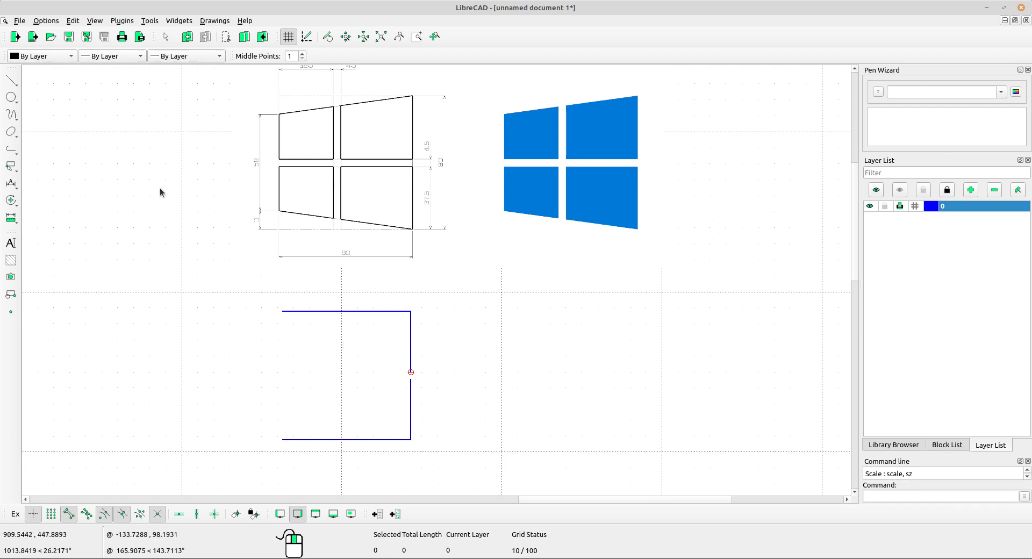
# Close the outline's left side with a two-point line joining the left endpoints of the two horizontal lines
pyautogui.click(13, 81)
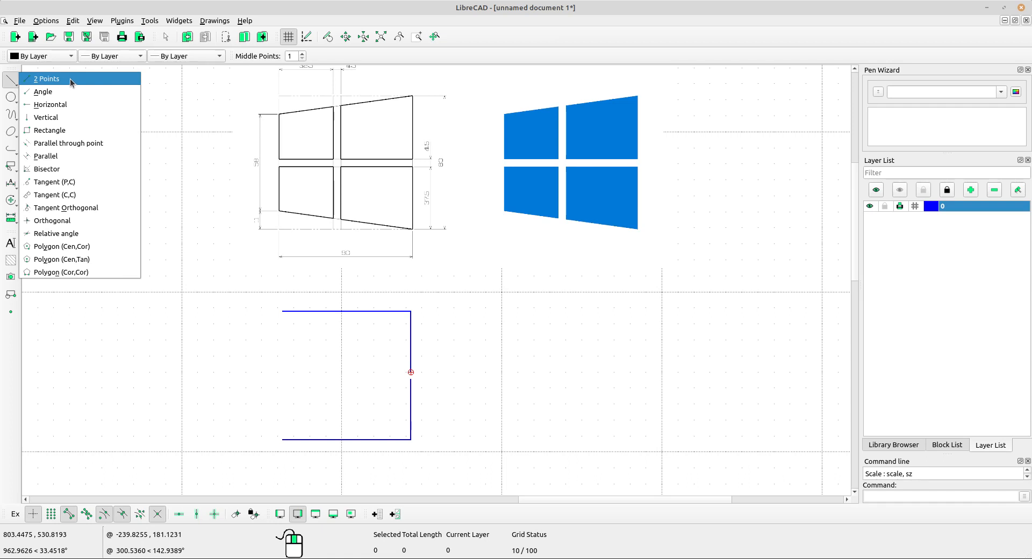
pyautogui.click(69, 79)
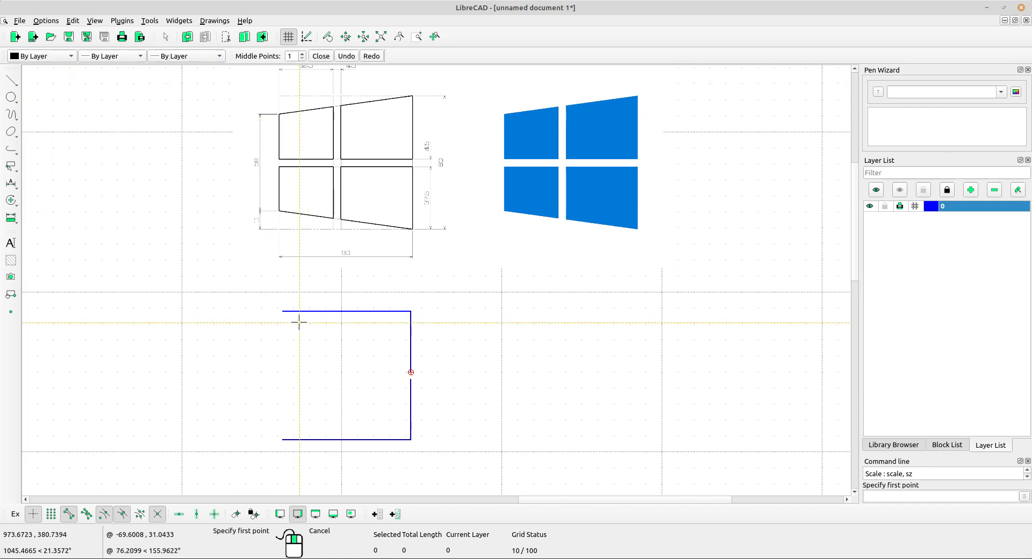
pyautogui.click(283, 311)
pyautogui.click(282, 439)
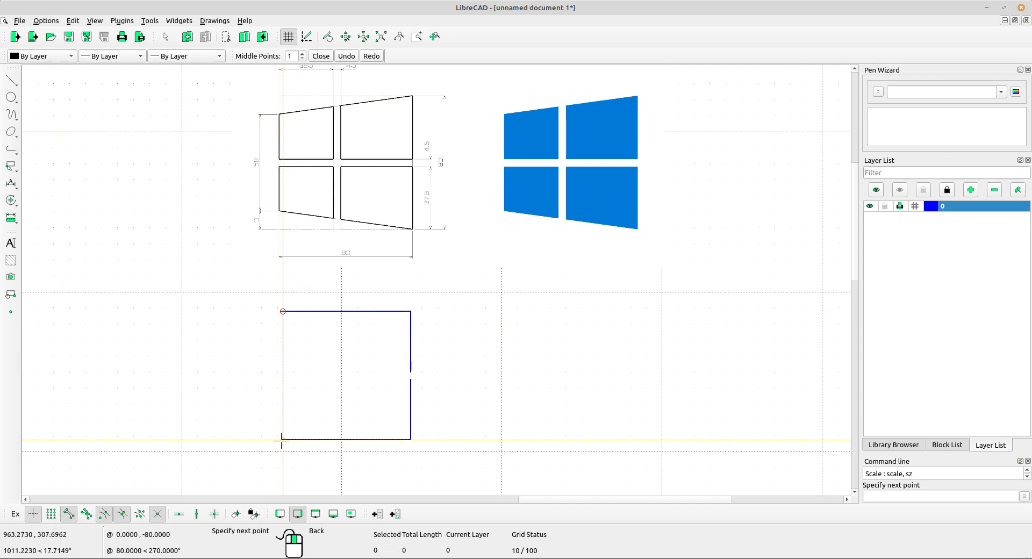
pyautogui.rightClick(308, 349)
pyautogui.rightClick(323, 339)
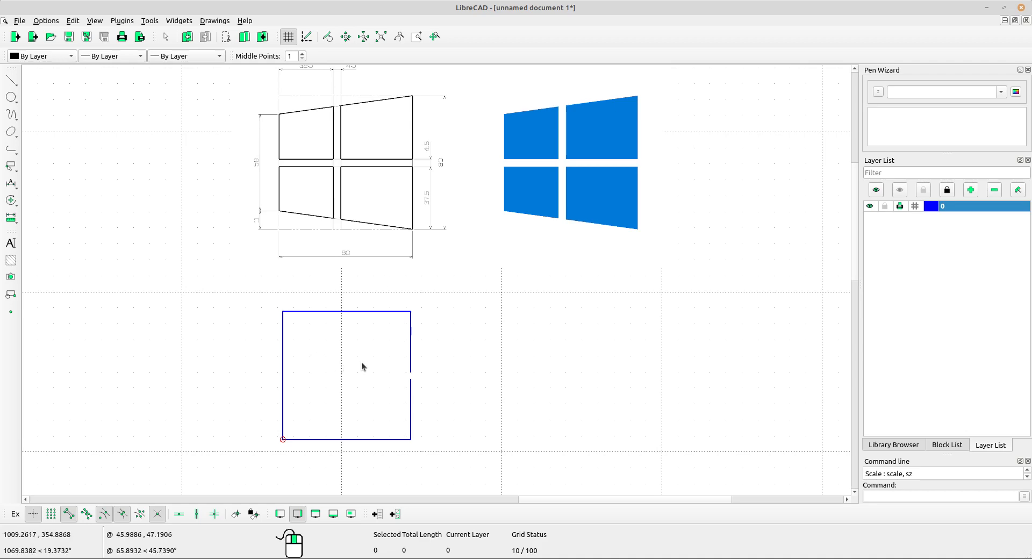
# Examine the horizontal dimensions above the reference drawing that locate the central vertical gap
pyautogui.scroll(2, 371, 360)
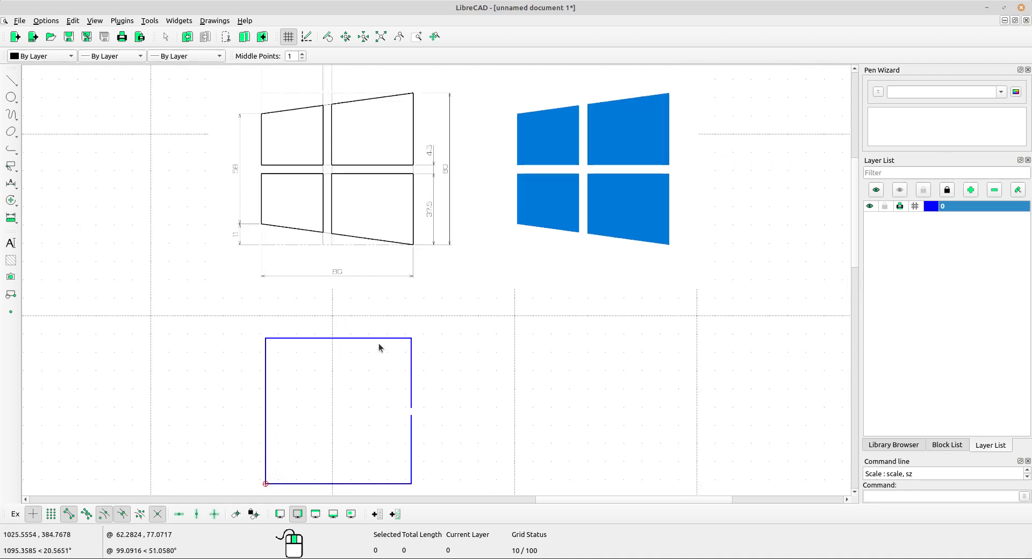
pyautogui.moveTo(378, 347); pyautogui.dragTo(353, 320, button='middle')
pyautogui.scroll(2, 340, 145)
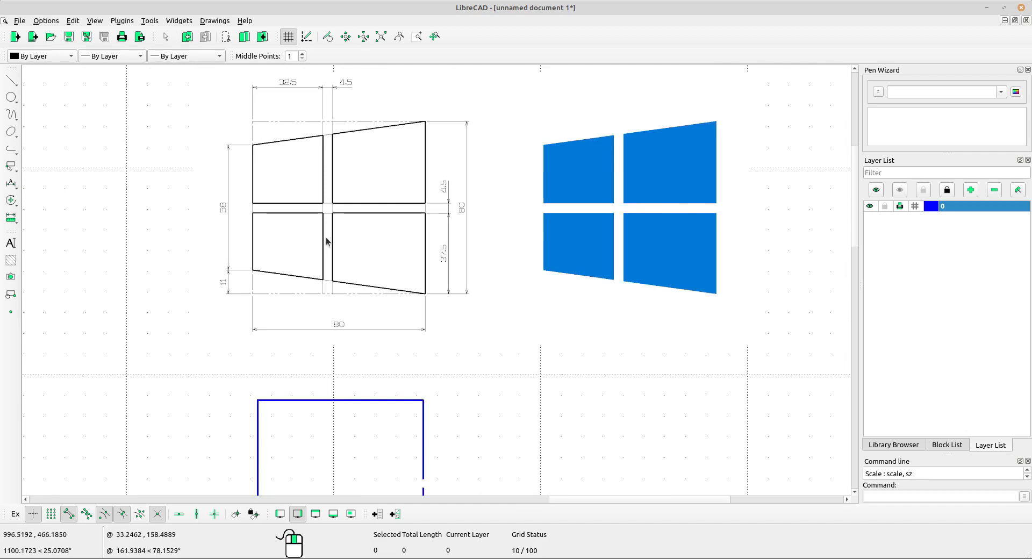
pyautogui.scroll(-1, 308, 140)
pyautogui.scroll(5, 316, 135)
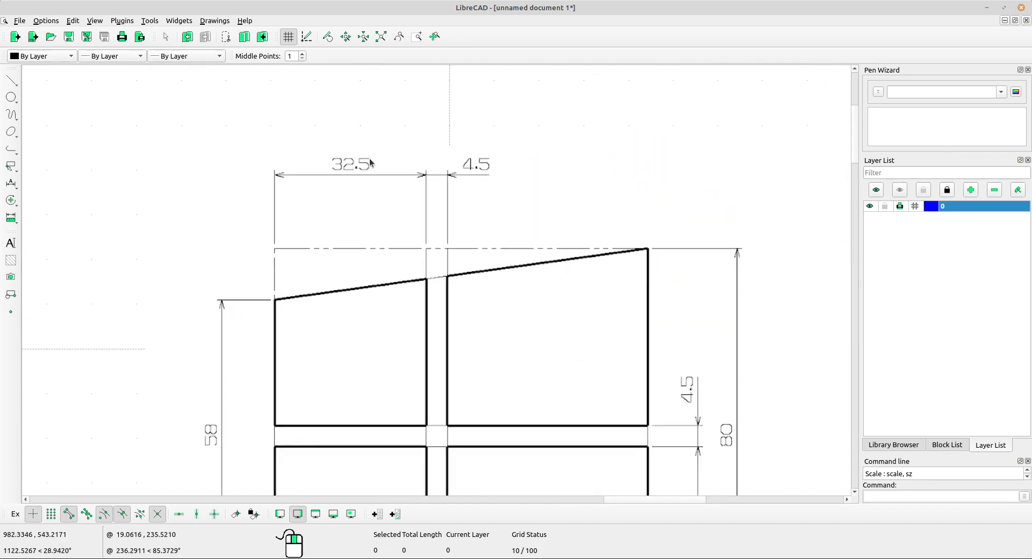
pyautogui.scroll(-4, 369, 161)
pyautogui.moveTo(502, 379); pyautogui.dragTo(334, 178, button='middle')
pyautogui.scroll(-3, 336, 179)
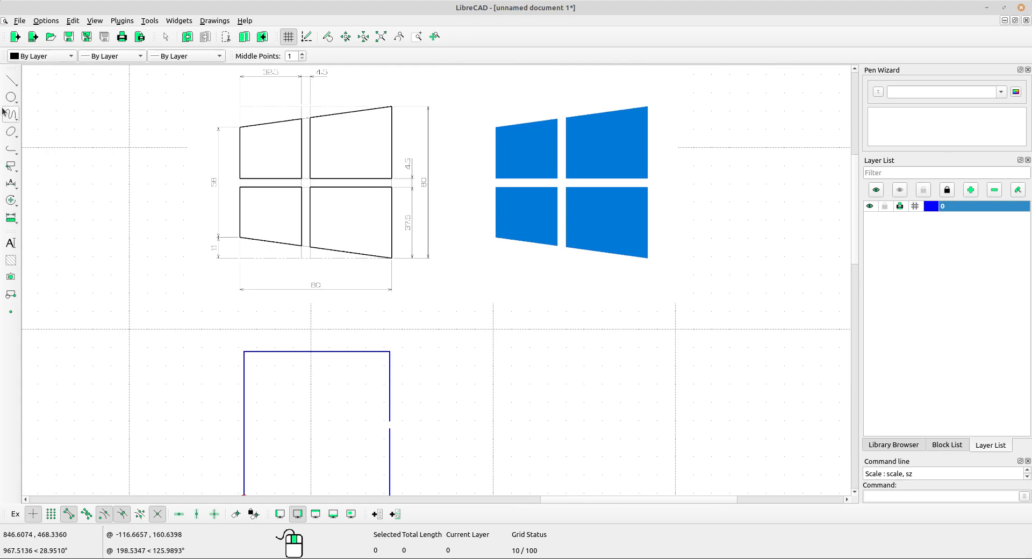
# Create a line parallel to the outline's left vertical line, at a distance of 32.5 inside the outline
pyautogui.click(10, 79)
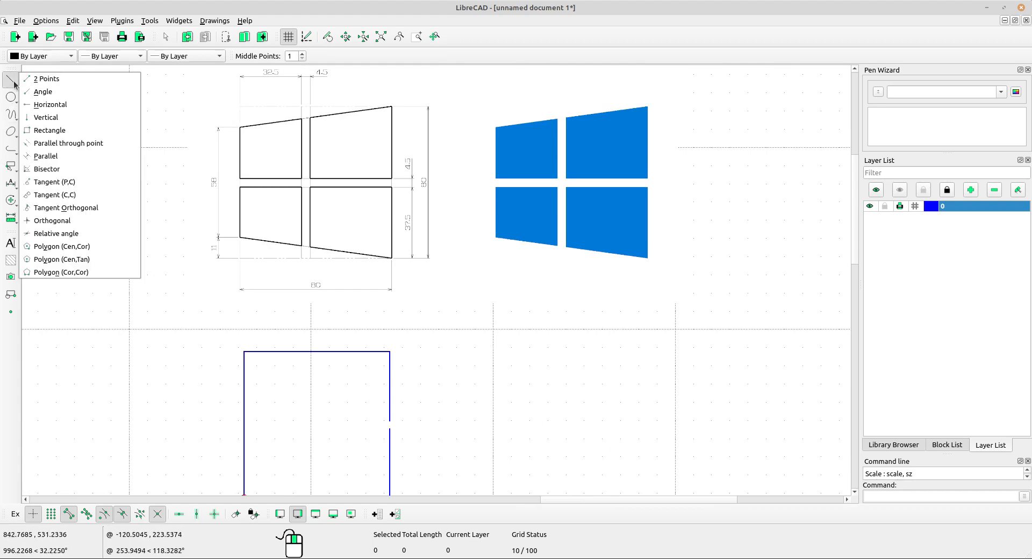
pyautogui.click(64, 157)
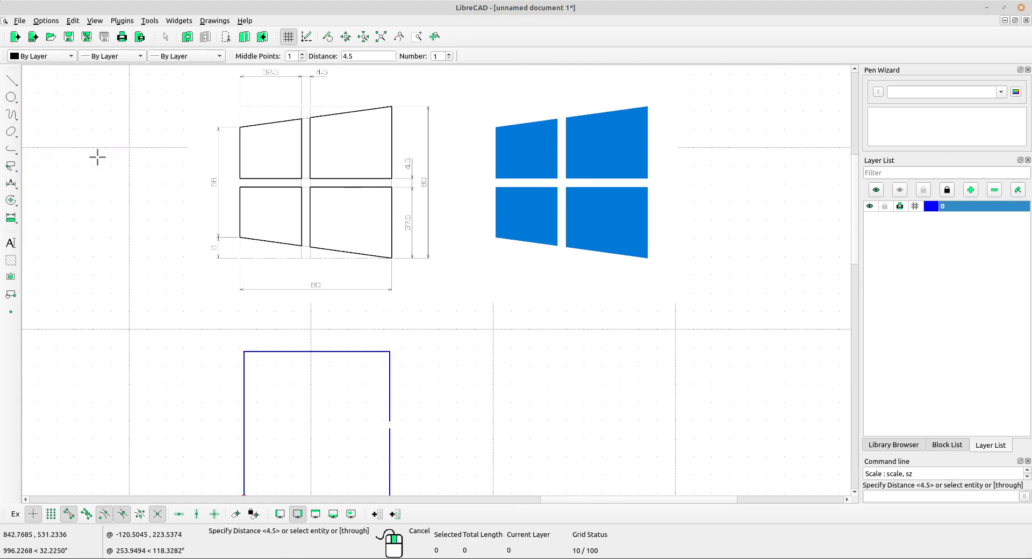
pyautogui.moveTo(345, 260); pyautogui.dragTo(338, 321, button='middle')
pyautogui.moveTo(393, 52); pyautogui.dragTo(341, 51)
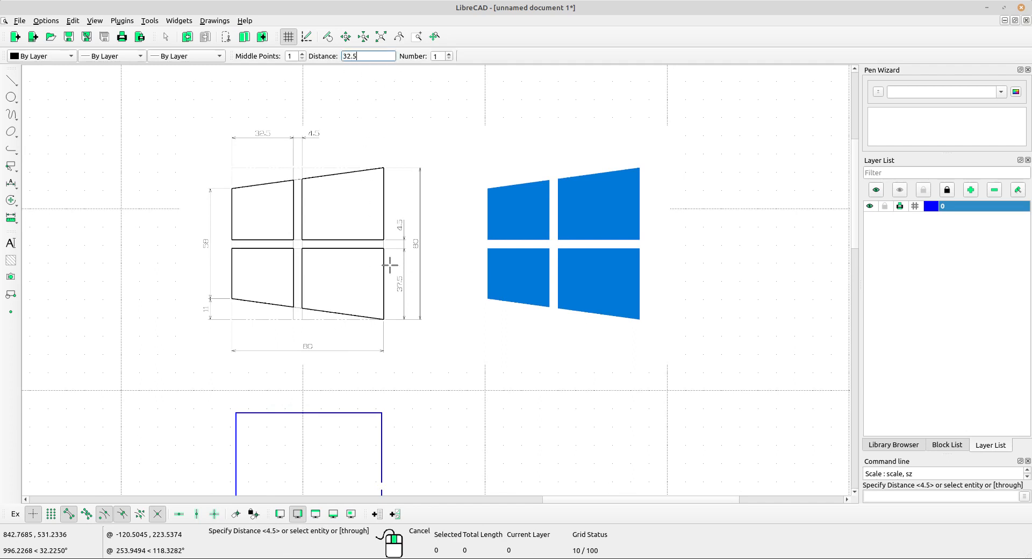
pyautogui.moveTo(408, 304); pyautogui.dragTo(410, 182, button='middle')
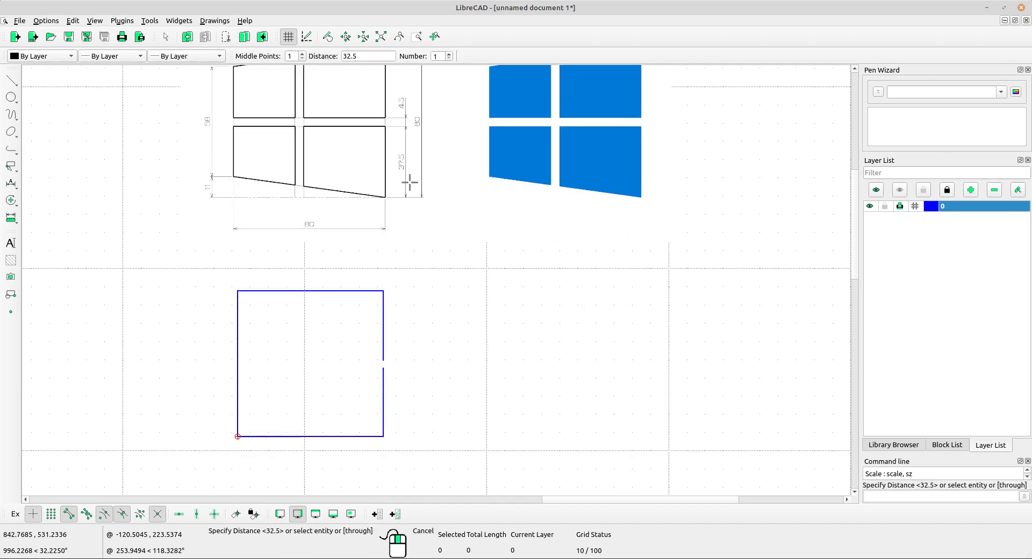
pyautogui.click(240, 319)
# Add a second parallel line at a distance of 4.5 to the right of the inner vertical line
pyautogui.moveTo(367, 255); pyautogui.dragTo(361, 305, button='middle')
pyautogui.moveTo(366, 56); pyautogui.dragTo(320, 56)
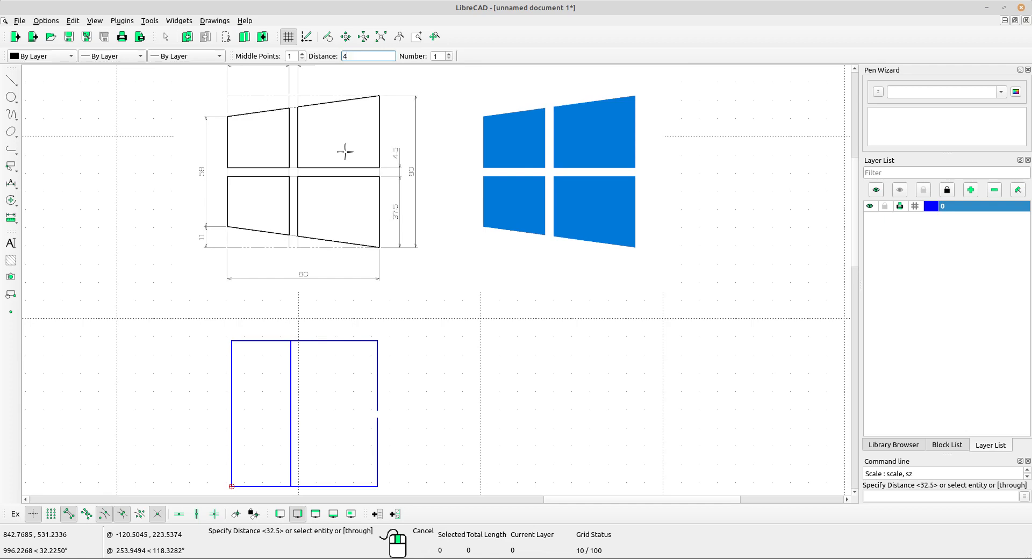
pyautogui.write('4.5')
pyautogui.click(294, 372)
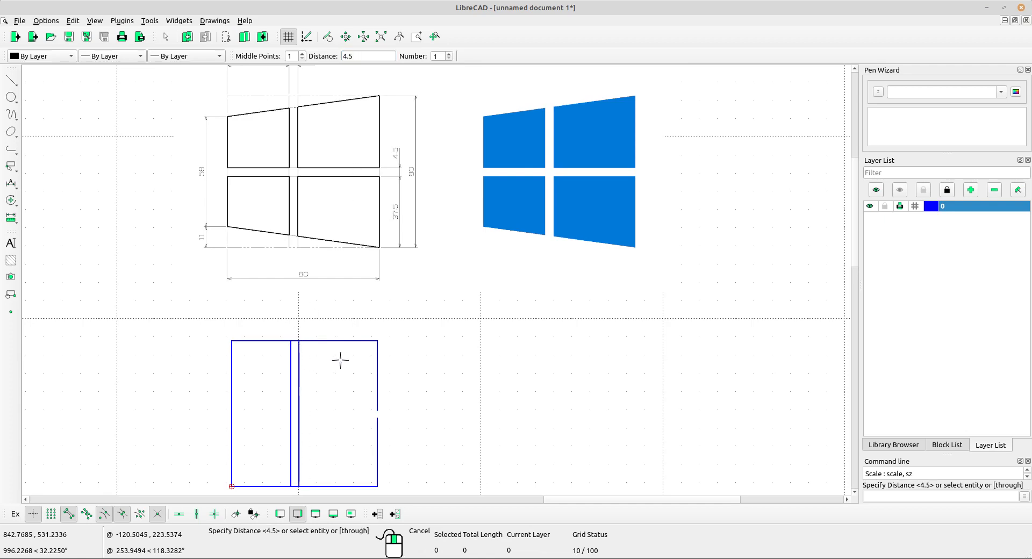
pyautogui.scroll(-2, 365, 306)
pyautogui.rightClick(410, 288)
# Copy the outline's top horizontal line down to the lower end of the upper right vertical segment, keeping the original
pyautogui.scroll(2, 380, 330)
pyautogui.moveTo(387, 346)
pyautogui.mouseDown(button='middle')
pyautogui.moveTo(396, 312)
pyautogui.moveTo(369, 359)
pyautogui.mouseUp(button='middle')
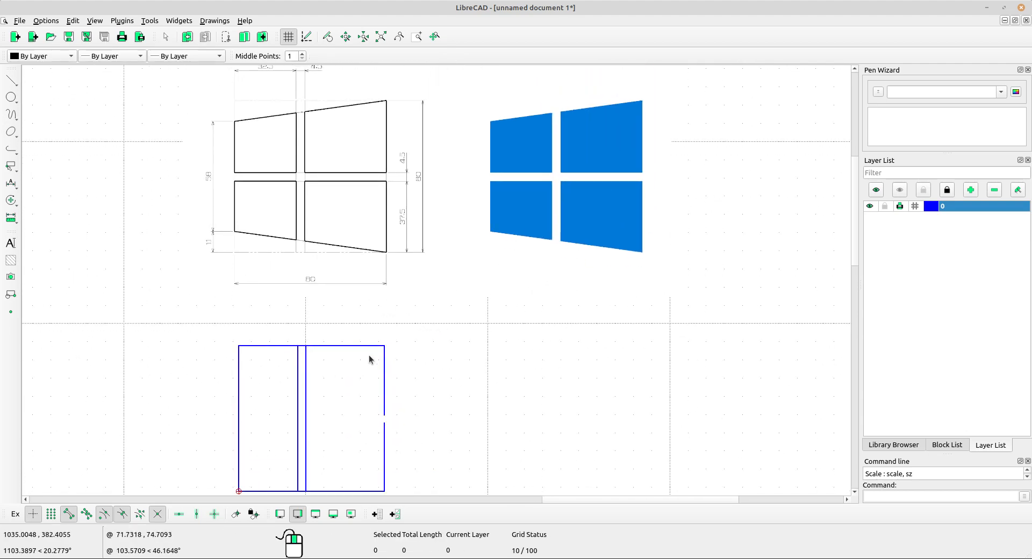
pyautogui.scroll(-1, 370, 359)
pyautogui.scroll(1, 369, 353)
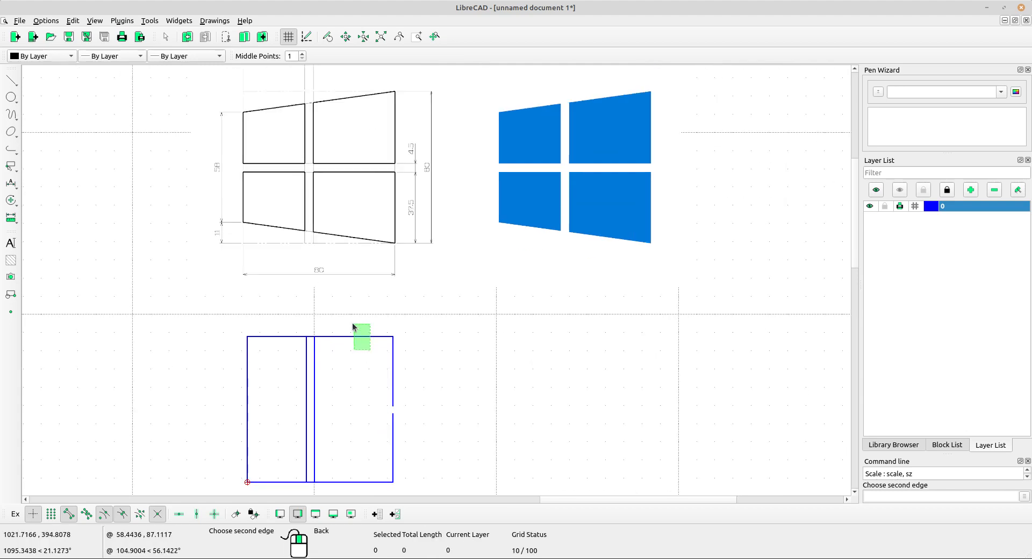
pyautogui.click(356, 337)
pyautogui.moveTo(371, 375); pyautogui.dragTo(364, 328, button='middle')
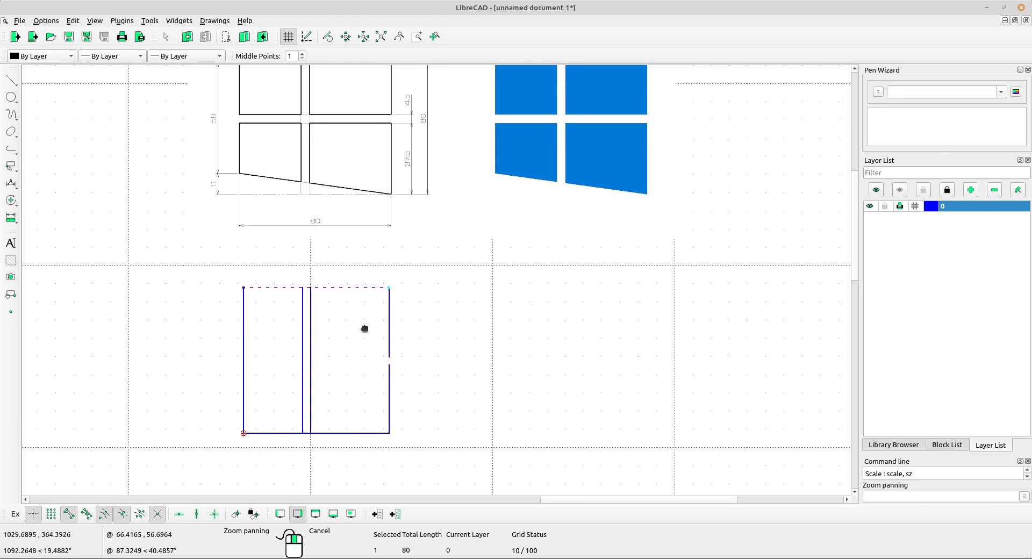
pyautogui.click(12, 200)
pyautogui.click(31, 200)
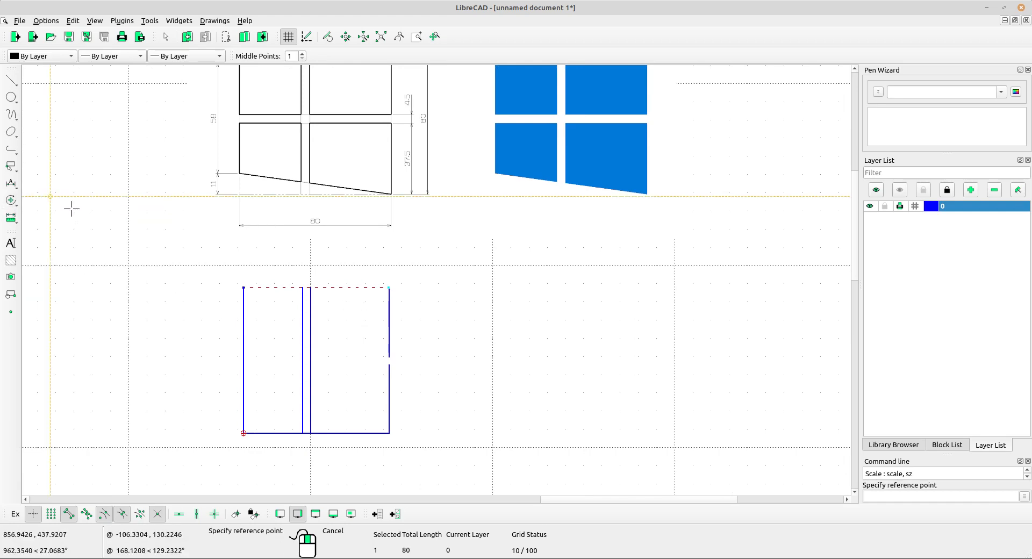
pyautogui.scroll(2, 357, 263)
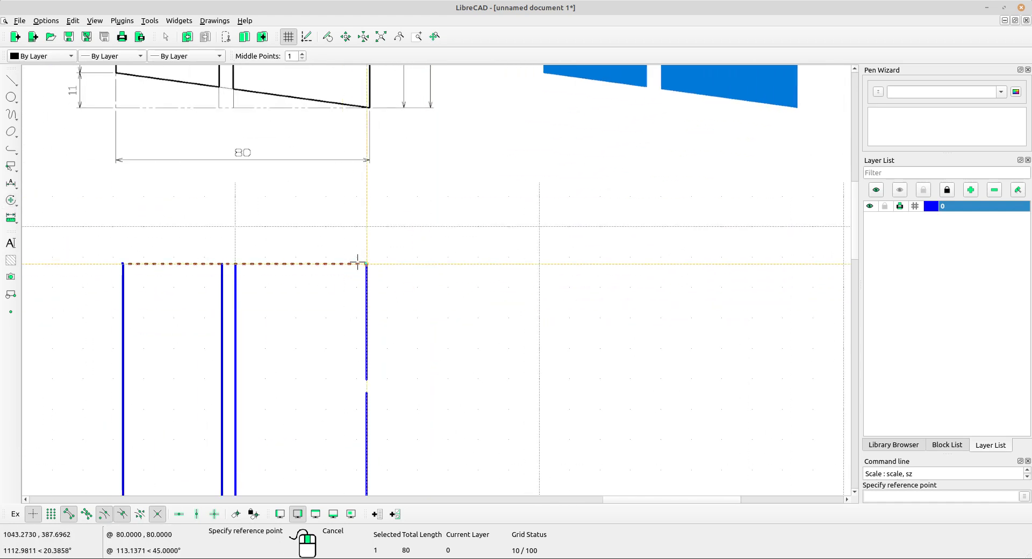
pyautogui.click(360, 264)
pyautogui.moveTo(417, 368); pyautogui.dragTo(440, 287, button='middle')
pyautogui.scroll(2, 407, 295)
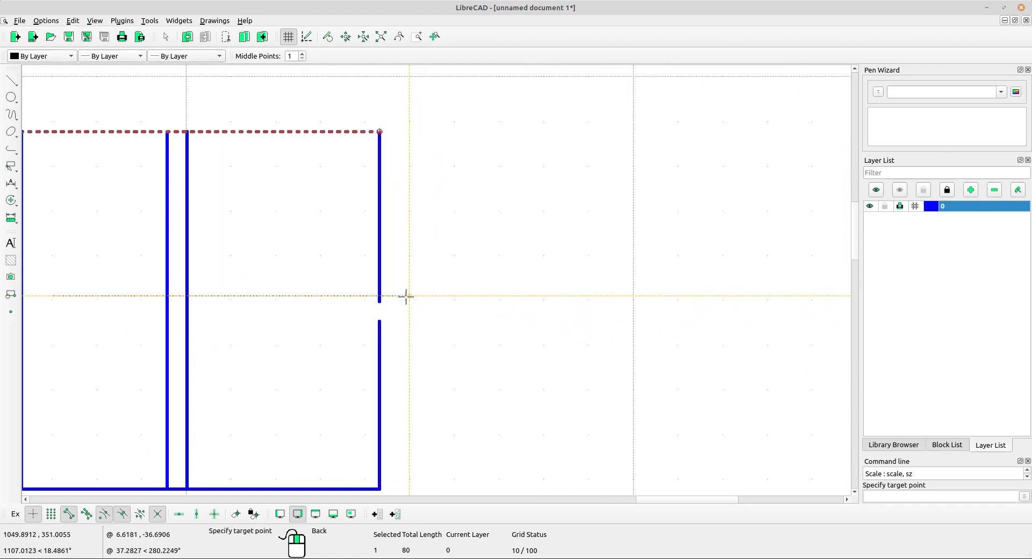
pyautogui.click(382, 301)
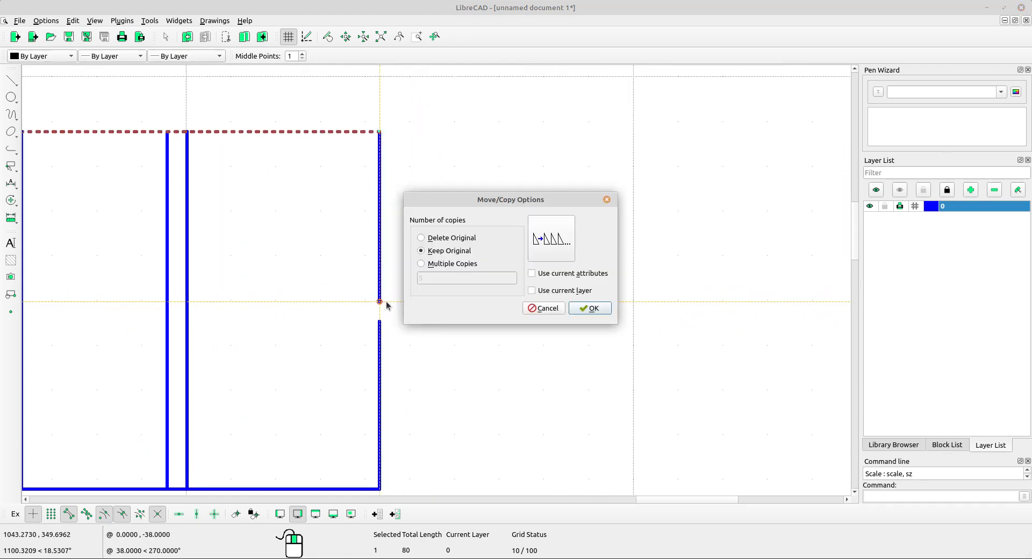
pyautogui.click(591, 308)
pyautogui.scroll(-5, 407, 281)
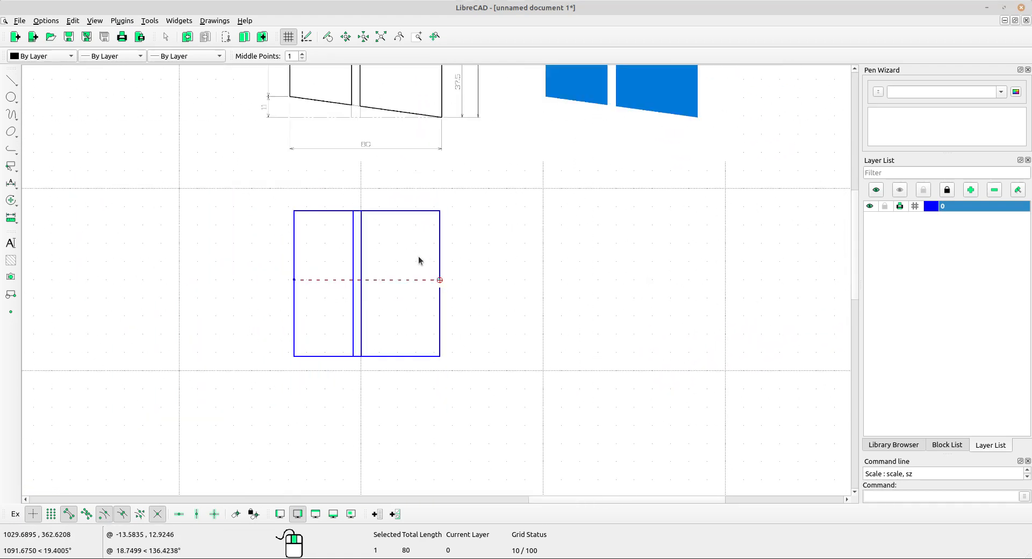
# Copy the new middle horizontal line down to the upper end of the lower right vertical segment, keeping the original
pyautogui.rightClick(394, 372)
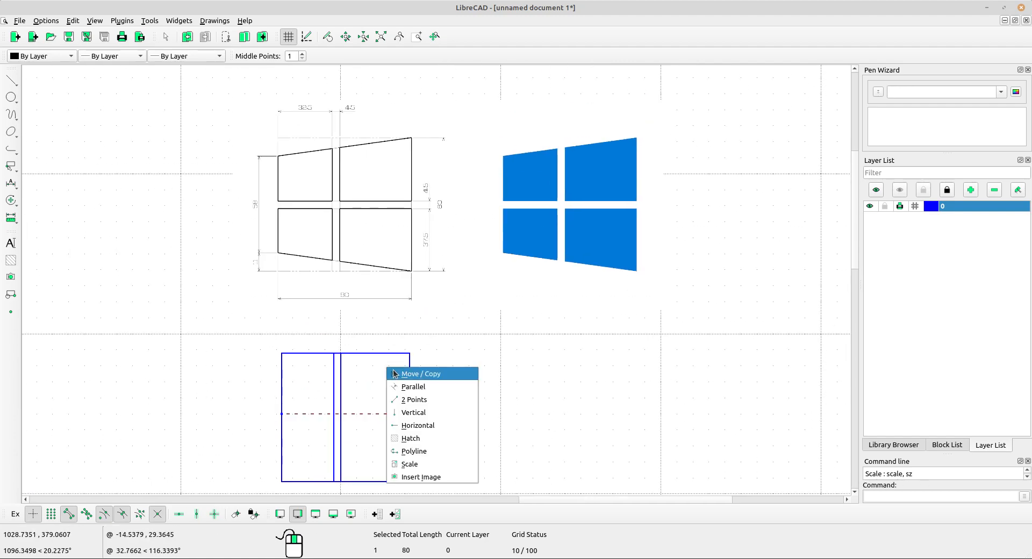
pyautogui.click(379, 356)
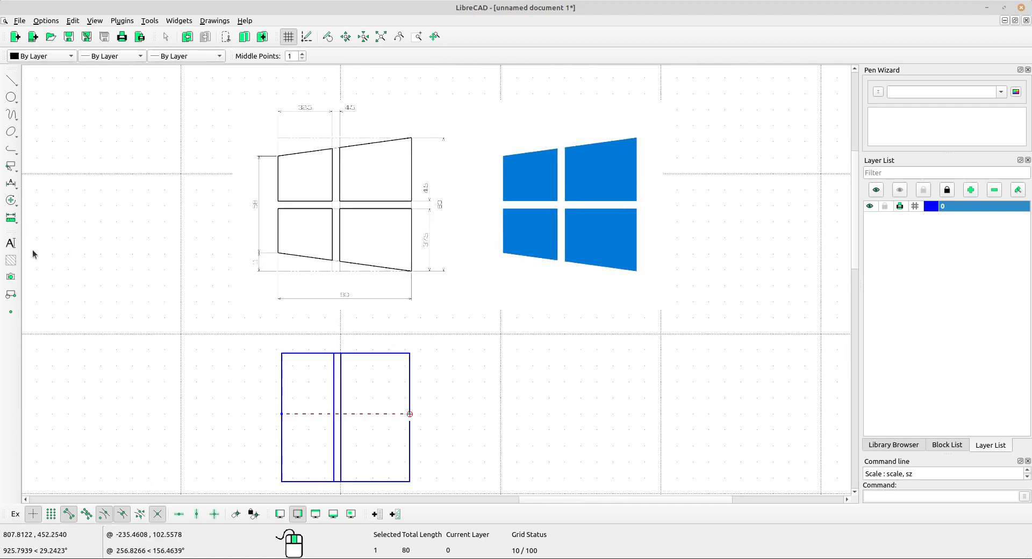
pyautogui.click(11, 202)
pyautogui.click(39, 199)
pyautogui.scroll(2, 409, 426)
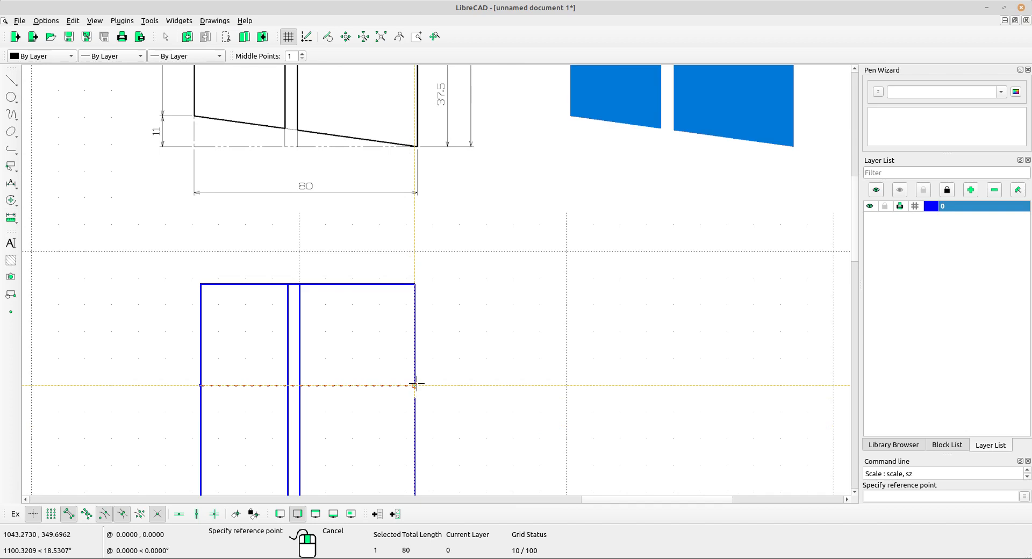
pyautogui.click(415, 385)
pyautogui.scroll(1, 415, 383)
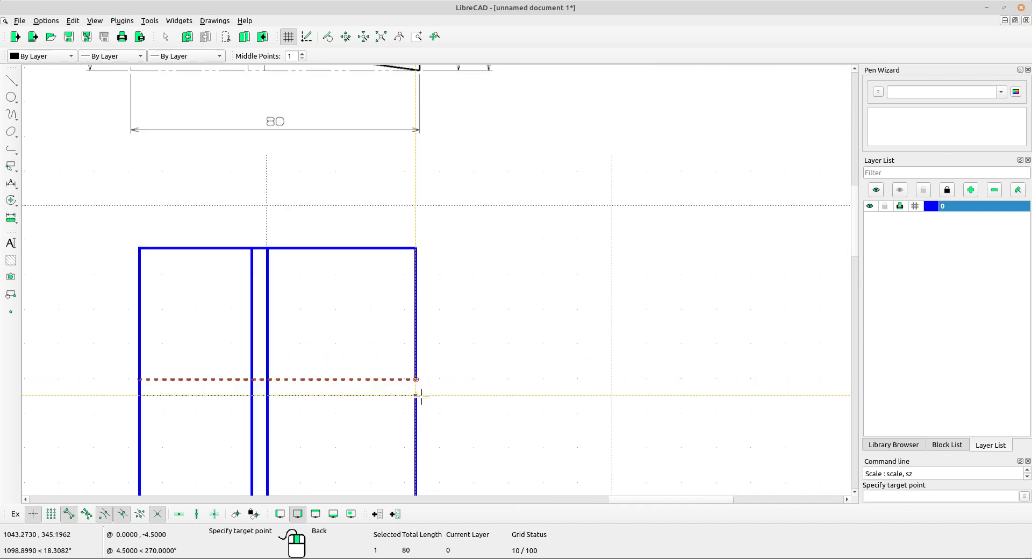
pyautogui.click(415, 395)
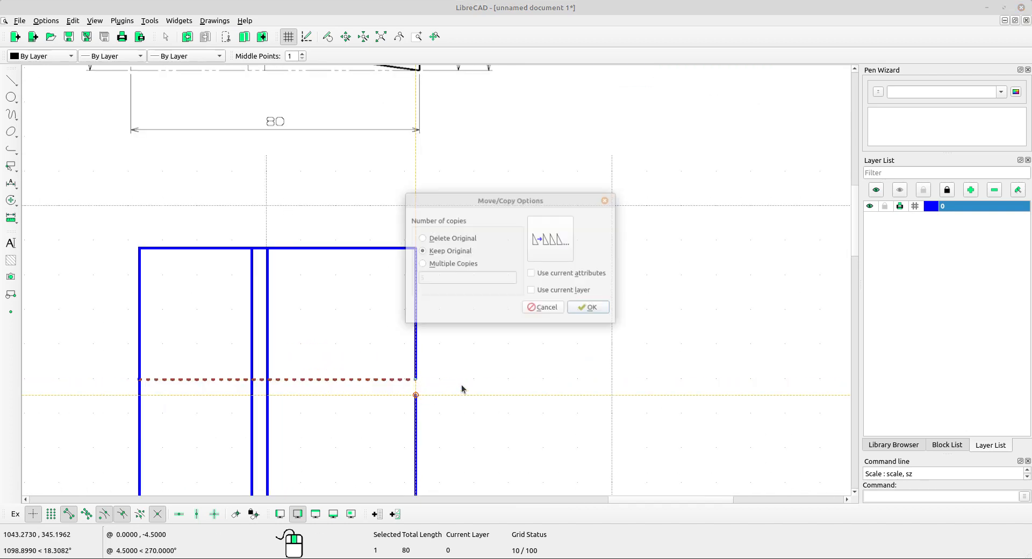
pyautogui.click(590, 308)
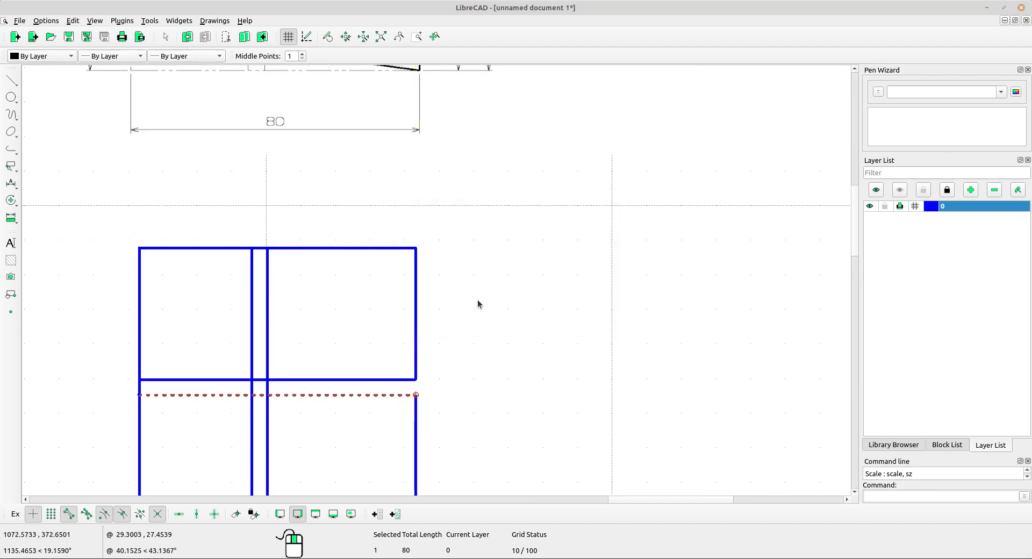
# Delete the vertical line that closes the outline's left side
pyautogui.scroll(-4, 451, 311)
pyautogui.moveTo(451, 311)
pyautogui.mouseDown(button='middle')
pyautogui.moveTo(475, 426)
pyautogui.moveTo(487, 386)
pyautogui.mouseUp(button='middle')
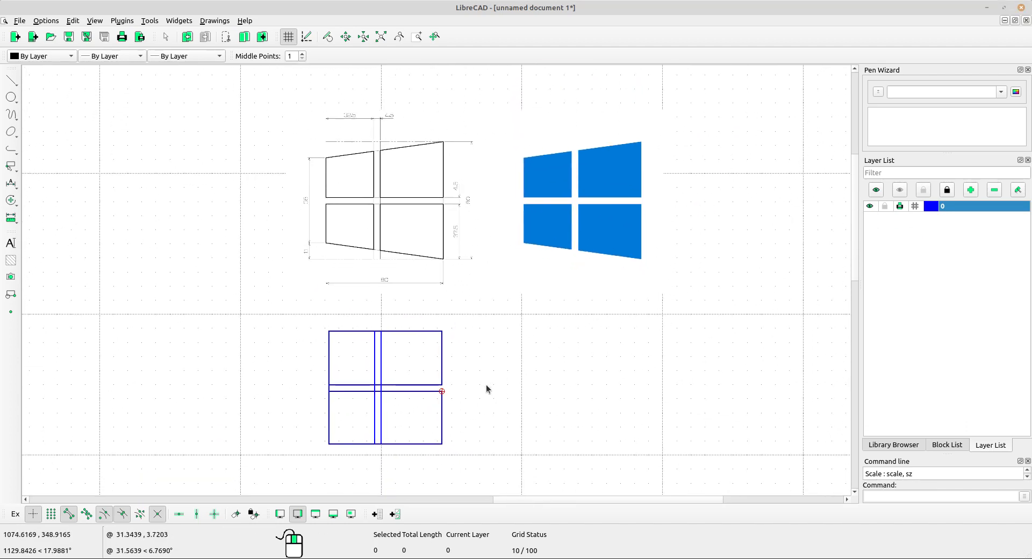
pyautogui.moveTo(398, 393)
pyautogui.mouseDown(button='middle')
pyautogui.moveTo(388, 348)
pyautogui.moveTo(396, 381)
pyautogui.mouseUp(button='middle')
pyautogui.scroll(1, 388, 376)
pyautogui.scroll(2, 335, 346)
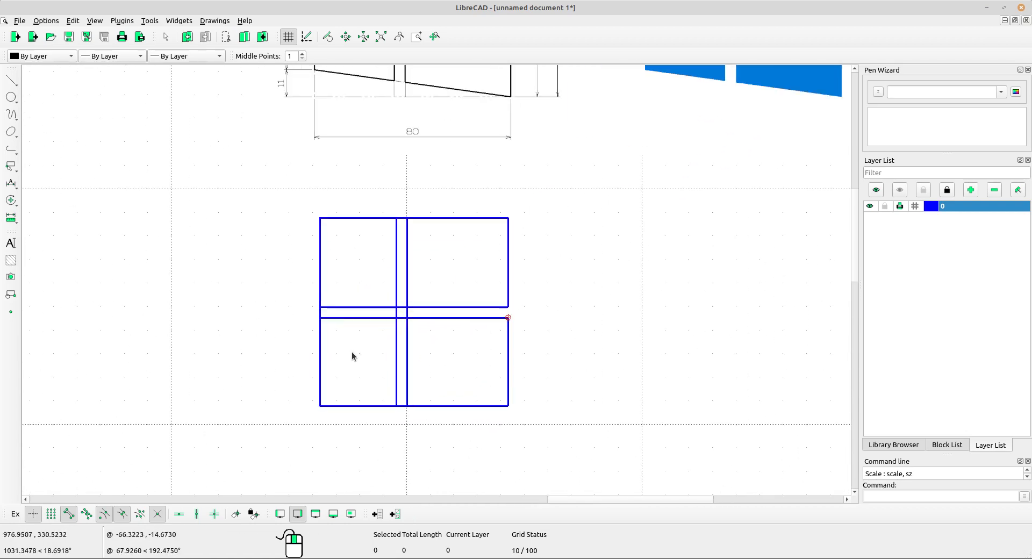
pyautogui.moveTo(348, 355); pyautogui.dragTo(292, 333)
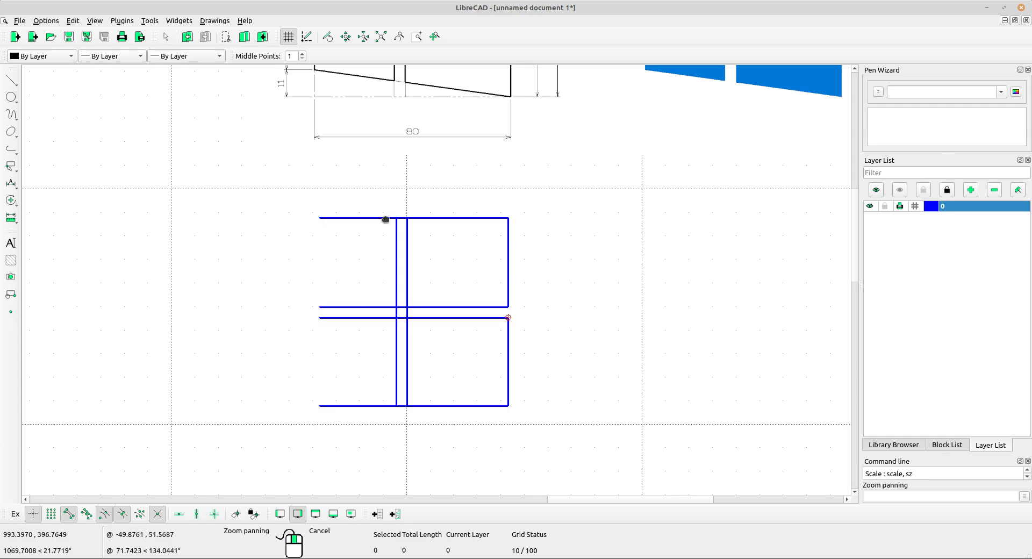
pyautogui.moveTo(386, 219); pyautogui.dragTo(355, 296, button='middle')
pyautogui.scroll(-2, 381, 333)
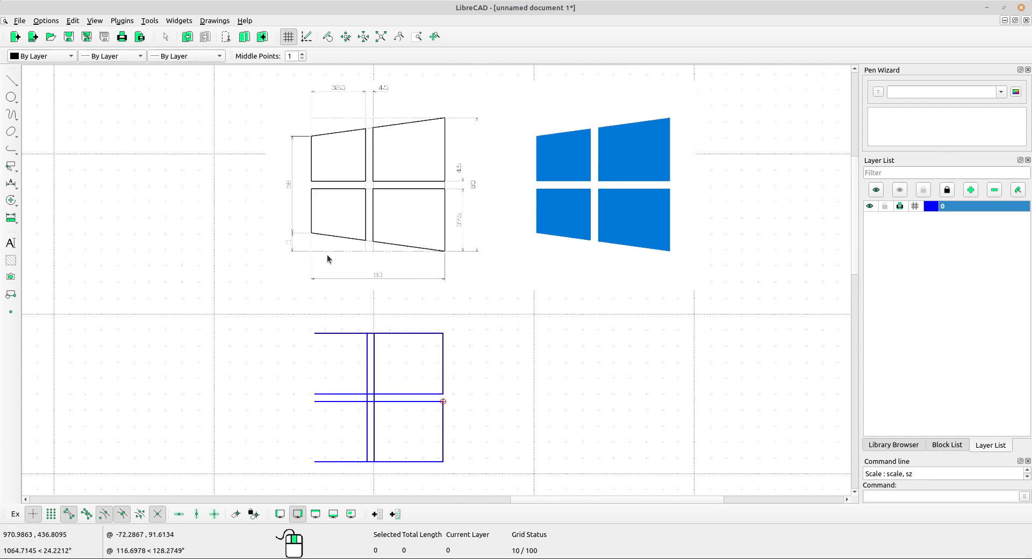
# Draw a vertical line of length 11 upward from the left endpoint of the outline's bottom line
pyautogui.click(11, 82)
pyautogui.click(81, 105)
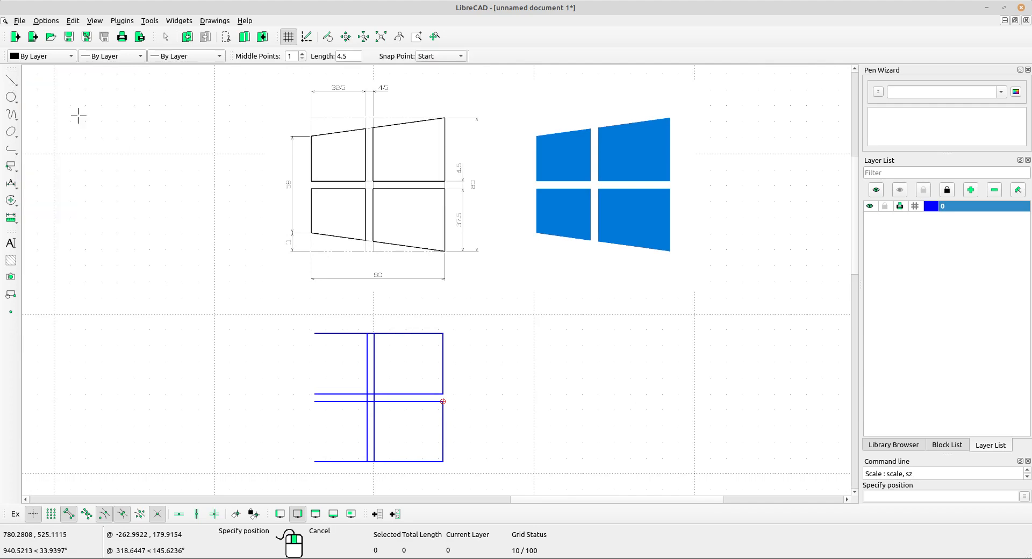
pyautogui.scroll(4, 350, 132)
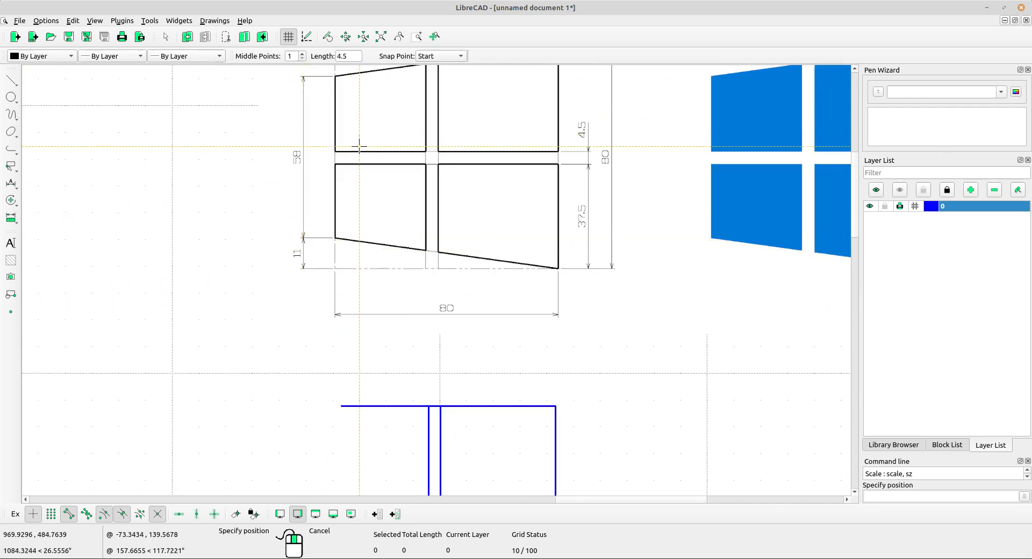
pyautogui.write('11')
pyautogui.scroll(-2, 424, 248)
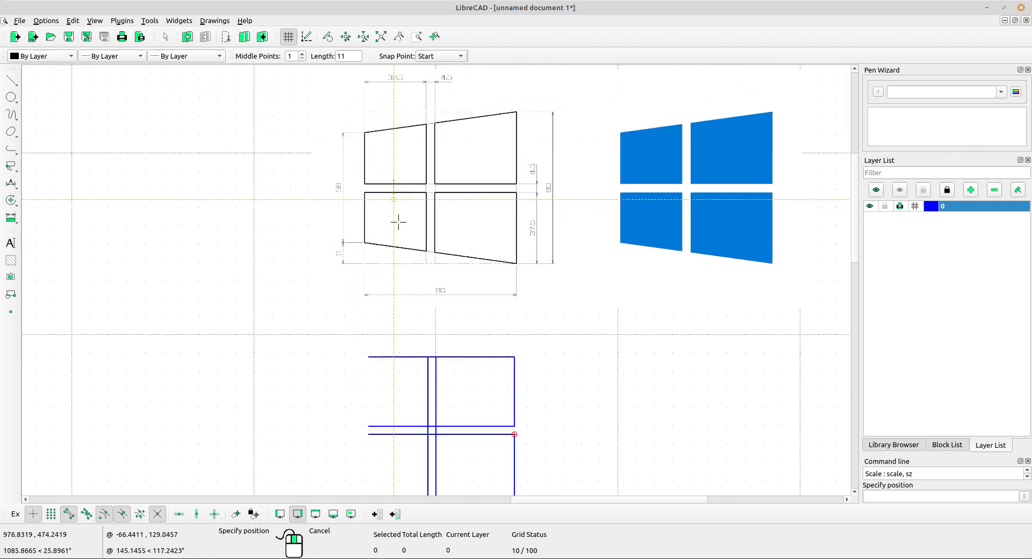
pyautogui.moveTo(402, 387)
pyautogui.mouseDown(button='middle')
pyautogui.moveTo(420, 262)
pyautogui.moveTo(401, 345)
pyautogui.mouseUp(button='middle')
pyautogui.scroll(4, 419, 363)
pyautogui.click(367, 384)
pyautogui.scroll(-1, 412, 326)
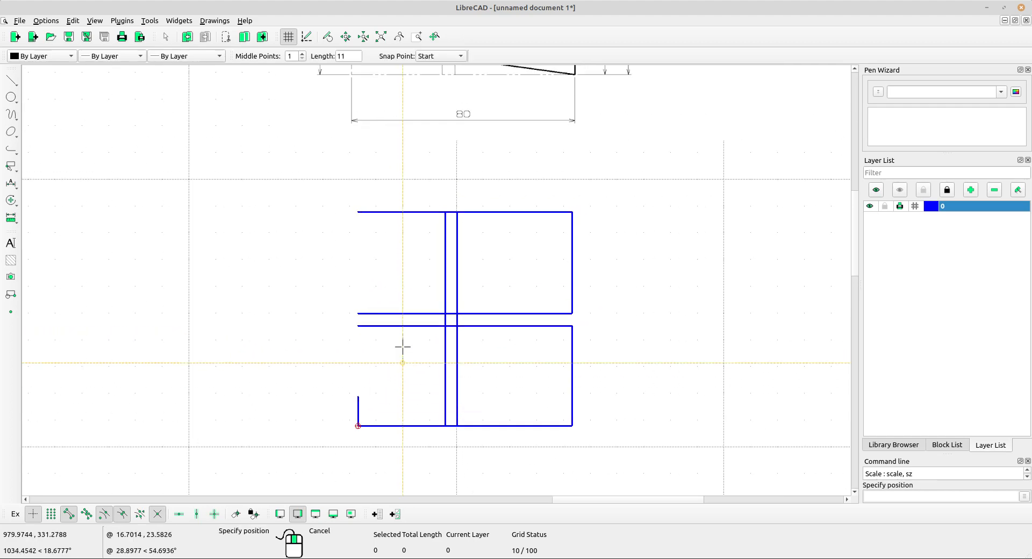
# Examine the vertical dimensions on the left side of the reference drawing
pyautogui.scroll(-3, 413, 285)
pyautogui.moveTo(413, 283); pyautogui.dragTo(385, 382, button='middle')
pyautogui.rightClick(387, 249)
pyautogui.scroll(3, 338, 210)
pyautogui.moveTo(355, 249); pyautogui.dragTo(342, 297, button='middle')
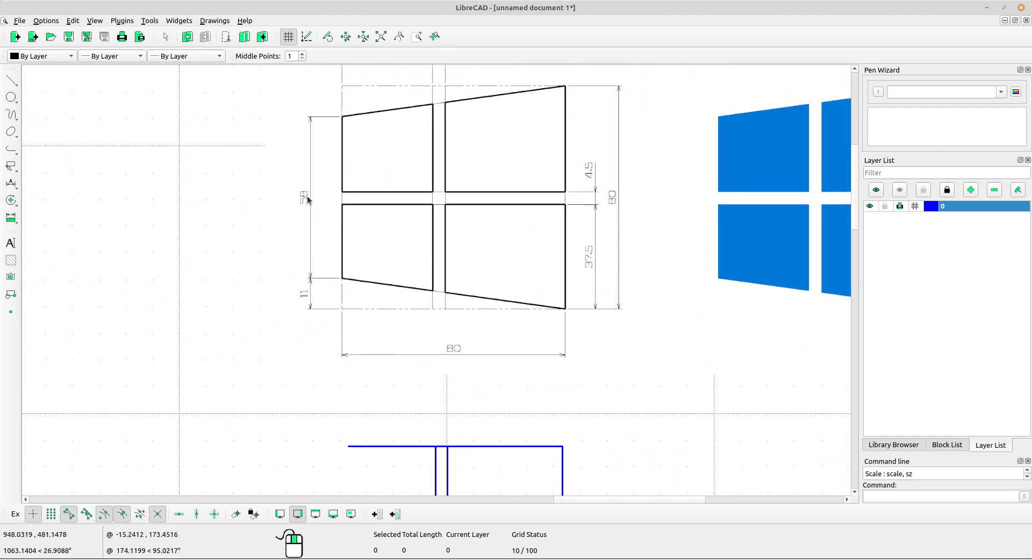
pyautogui.scroll(5, 308, 200)
pyautogui.scroll(-3, 333, 204)
pyautogui.scroll(-4, 332, 205)
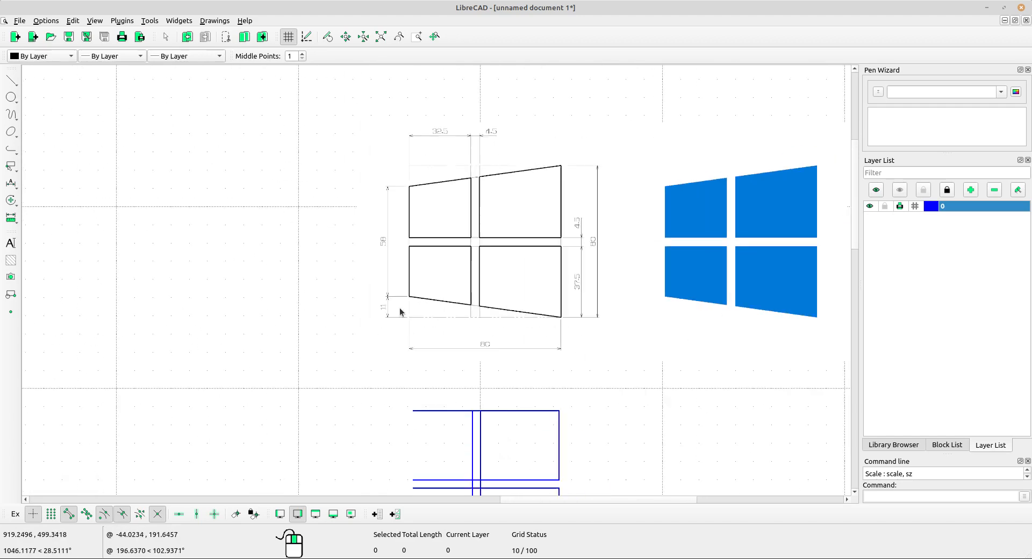
pyautogui.moveTo(401, 302)
pyautogui.mouseDown(button='middle')
pyautogui.moveTo(407, 196)
pyautogui.moveTo(363, 313)
pyautogui.mouseUp(button='middle')
# Draw a vertical line of length 58 upward from the top end of the short left vertical line
pyautogui.click(11, 81)
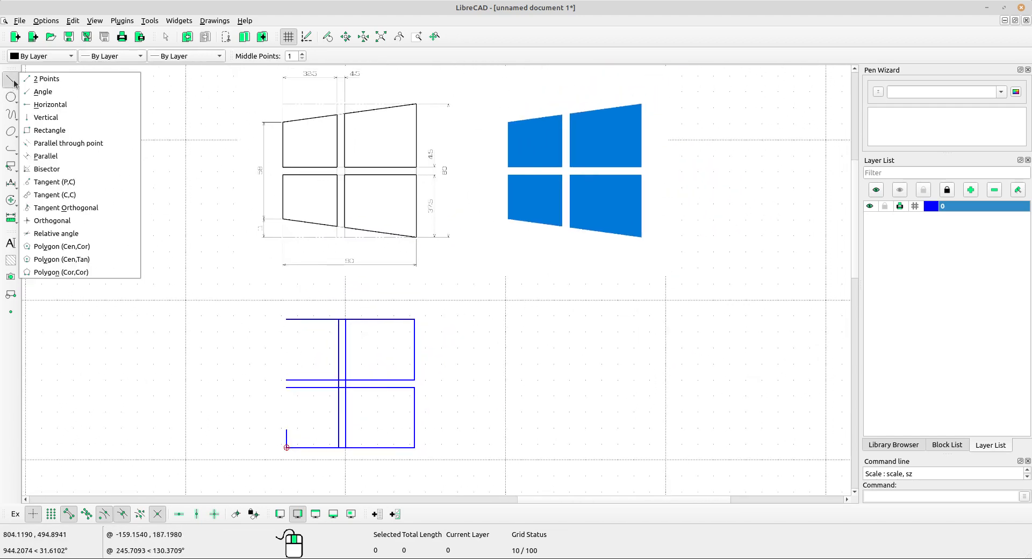
pyautogui.click(43, 116)
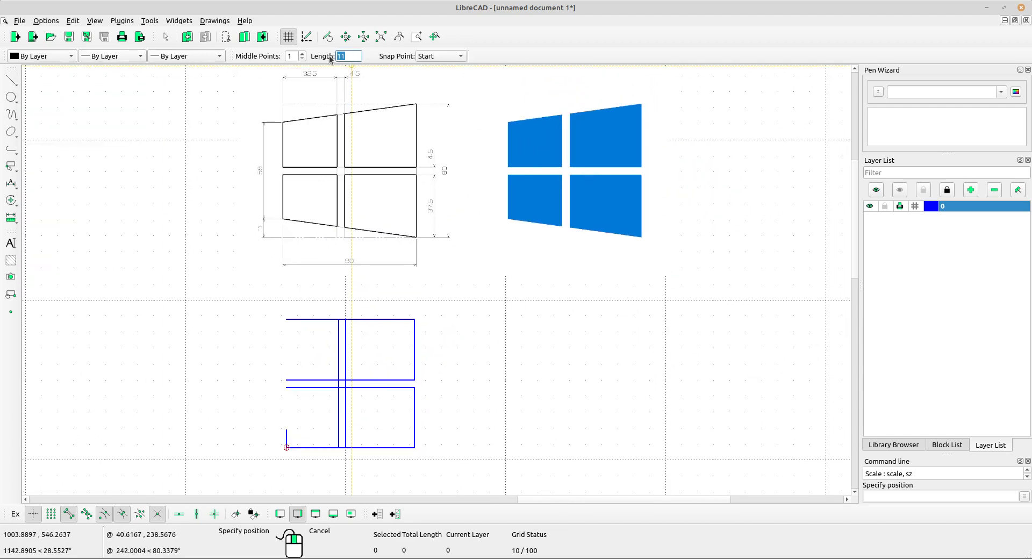
pyautogui.write('58')
pyautogui.scroll(2, 322, 408)
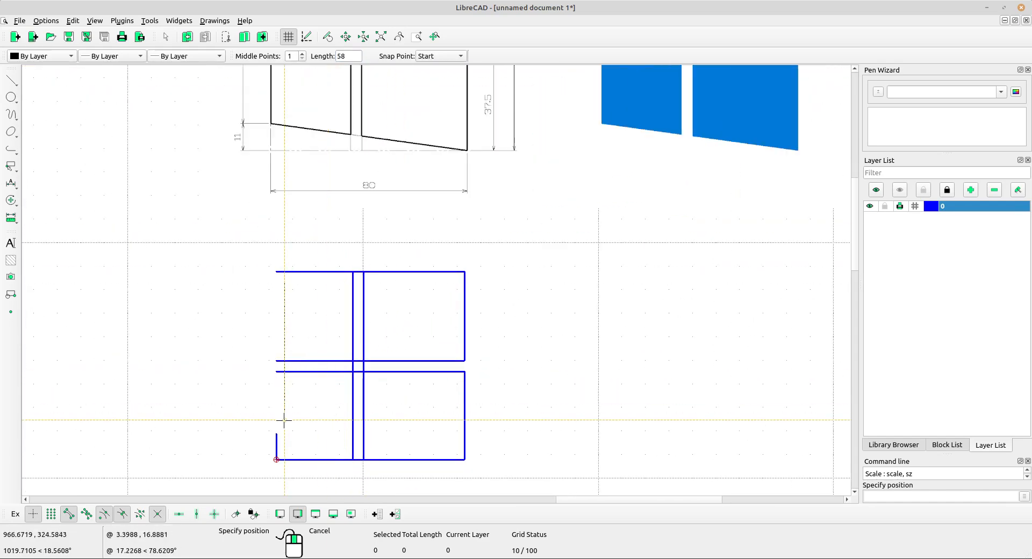
pyautogui.scroll(-4, 403, 272)
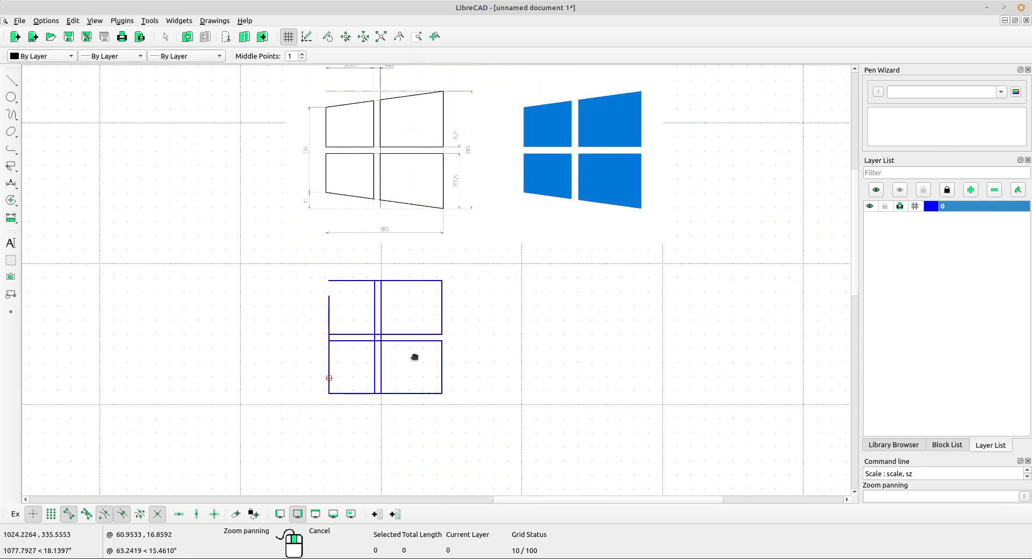
pyautogui.scroll(2, 411, 362)
pyautogui.rightClick(378, 311)
# Delete the outline's top and bottom horizontal lines together
pyautogui.scroll(2, 379, 311)
pyautogui.moveTo(379, 310)
pyautogui.mouseDown(button='middle')
pyautogui.moveTo(403, 299)
pyautogui.moveTo(392, 341)
pyautogui.mouseUp(button='middle')
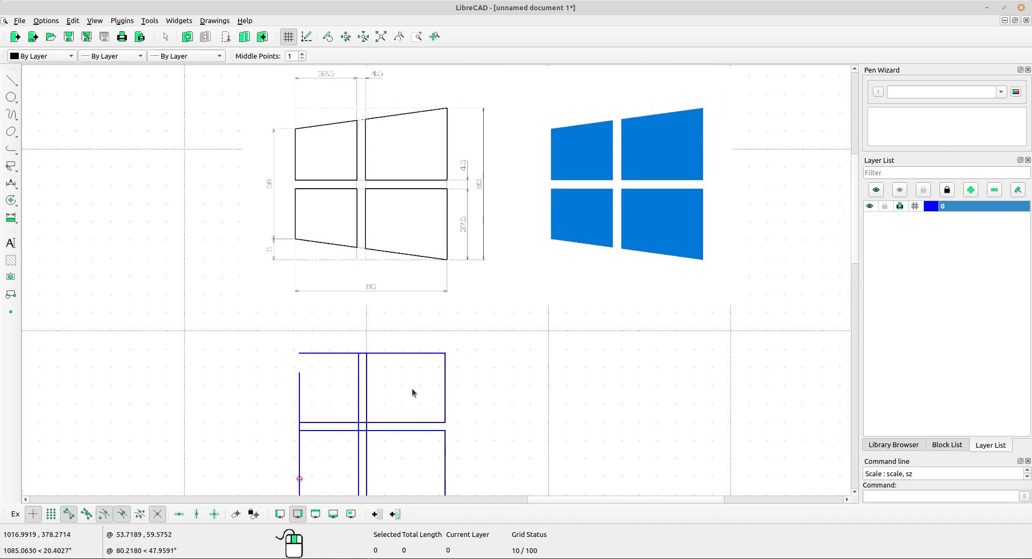
pyautogui.moveTo(412, 392); pyautogui.dragTo(420, 290, button='middle')
pyautogui.moveTo(420, 269); pyautogui.dragTo(406, 239)
pyautogui.moveTo(417, 276); pyautogui.dragTo(408, 310, button='middle')
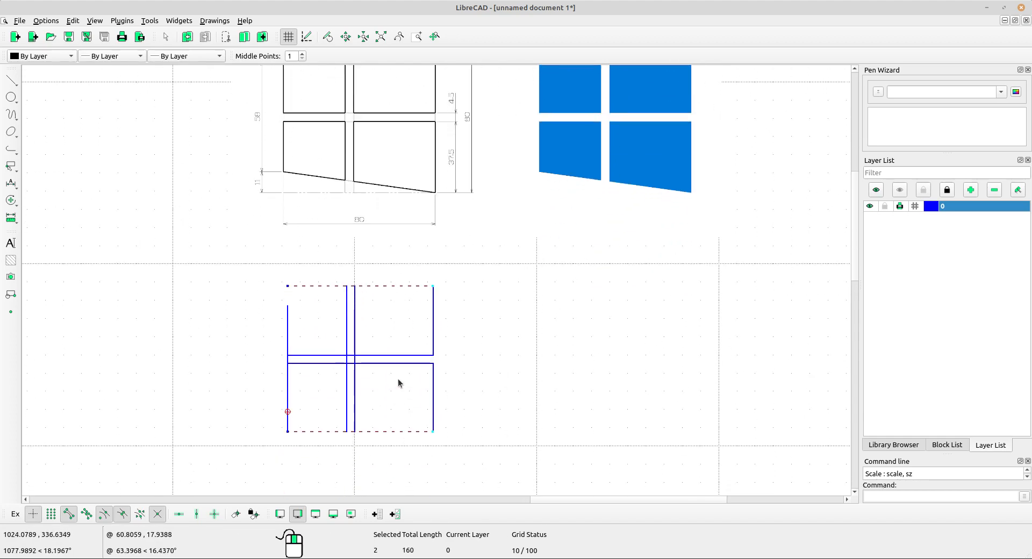
pyautogui.press('Delete')
# Draw the slanted top edge as a two-point line from the right vertical's top end to the left vertical's top end
pyautogui.moveTo(417, 346); pyautogui.dragTo(428, 400, button='middle')
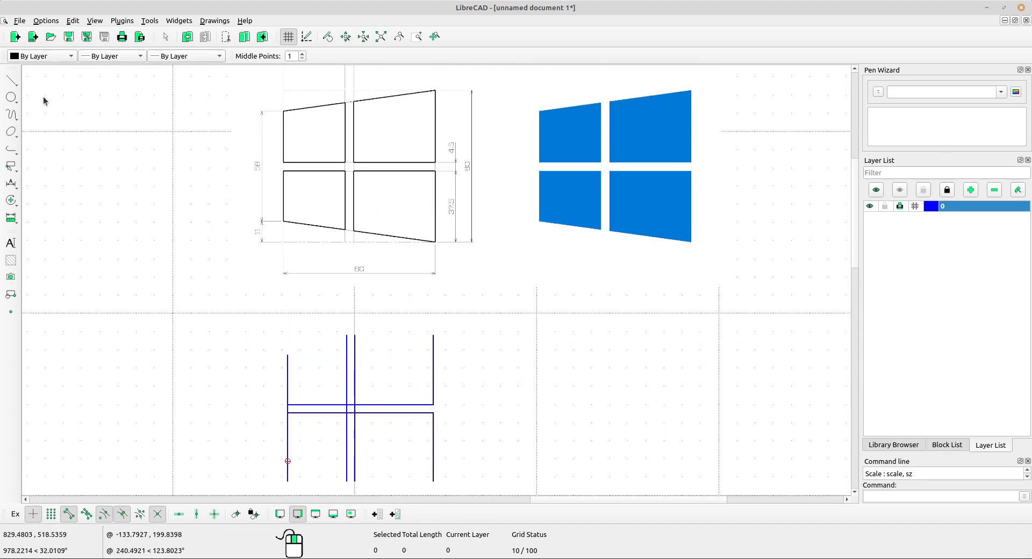
pyautogui.click(11, 80)
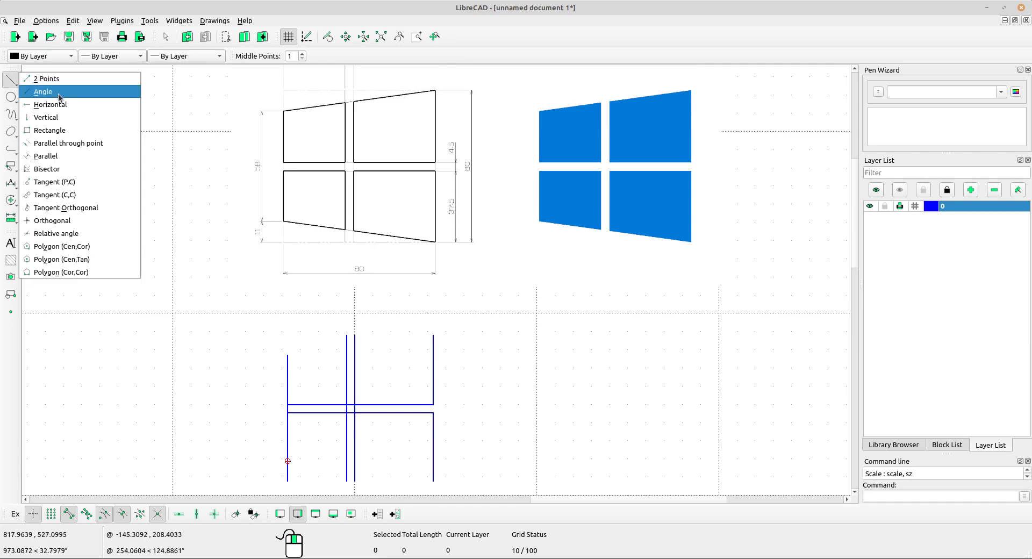
pyautogui.click(42, 81)
pyautogui.scroll(2, 403, 345)
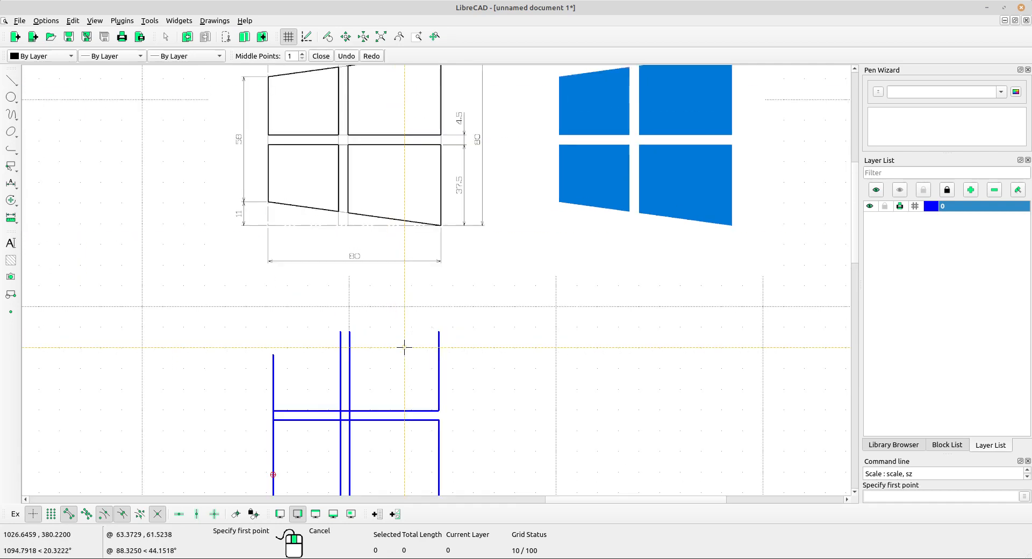
pyautogui.click(444, 325)
pyautogui.click(237, 353)
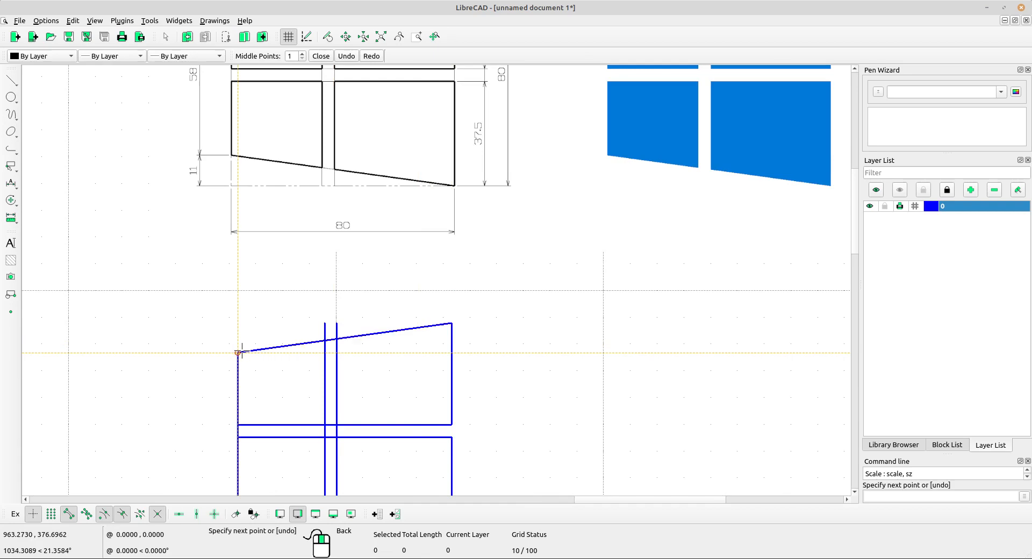
pyautogui.rightClick(293, 297)
pyautogui.moveTo(364, 367); pyautogui.dragTo(339, 224, button='middle')
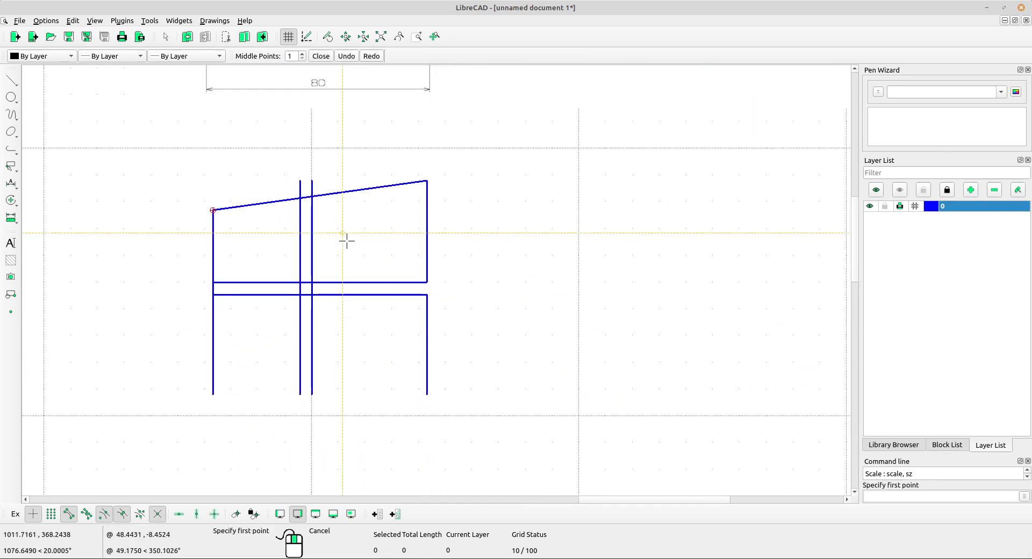
# Draw the slanted bottom edge as a two-point line from the right vertical's bottom end to the top of the short left vertical
pyautogui.click(428, 394)
pyautogui.click(212, 365)
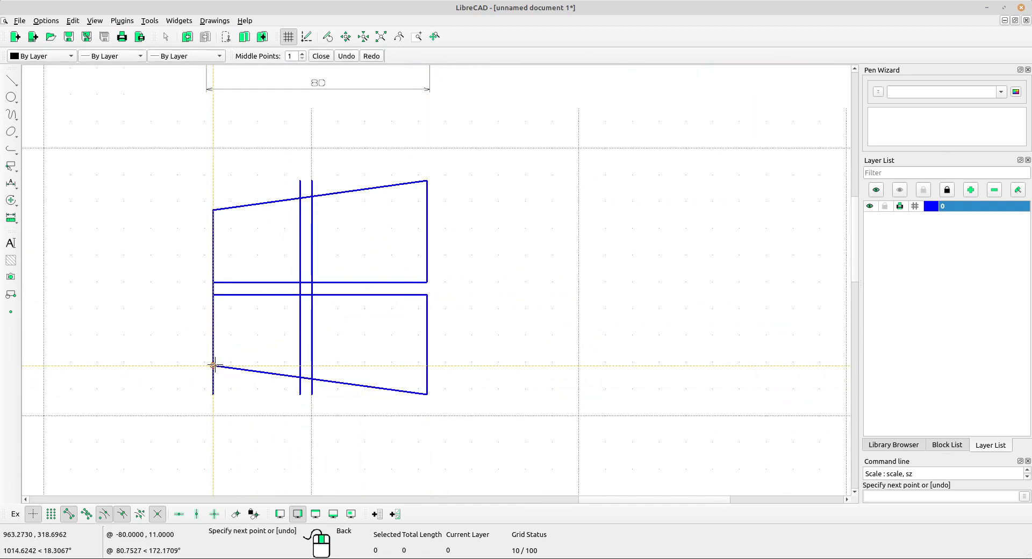
pyautogui.rightClick(246, 328)
# Delete the short left vertical line of length 11 below the slanted bottom edge
pyautogui.rightClick(237, 391)
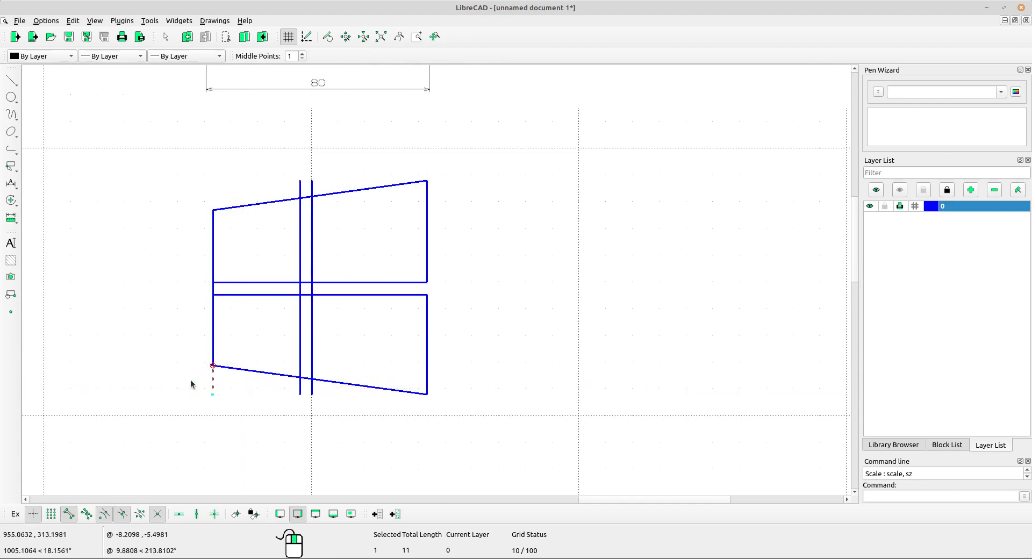
pyautogui.scroll(-2, 371, 390)
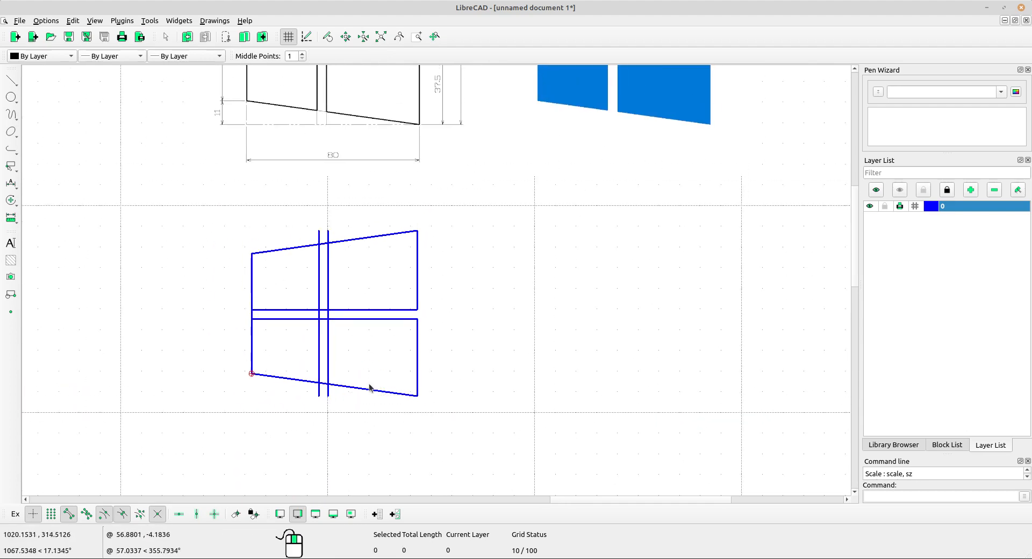
pyautogui.scroll(-2, 370, 382)
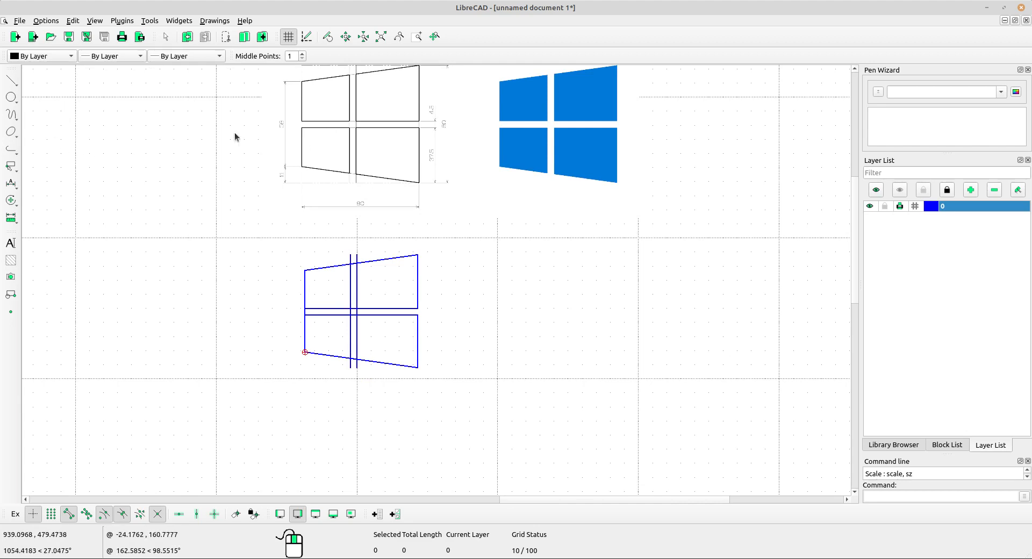
pyautogui.click(16, 154)
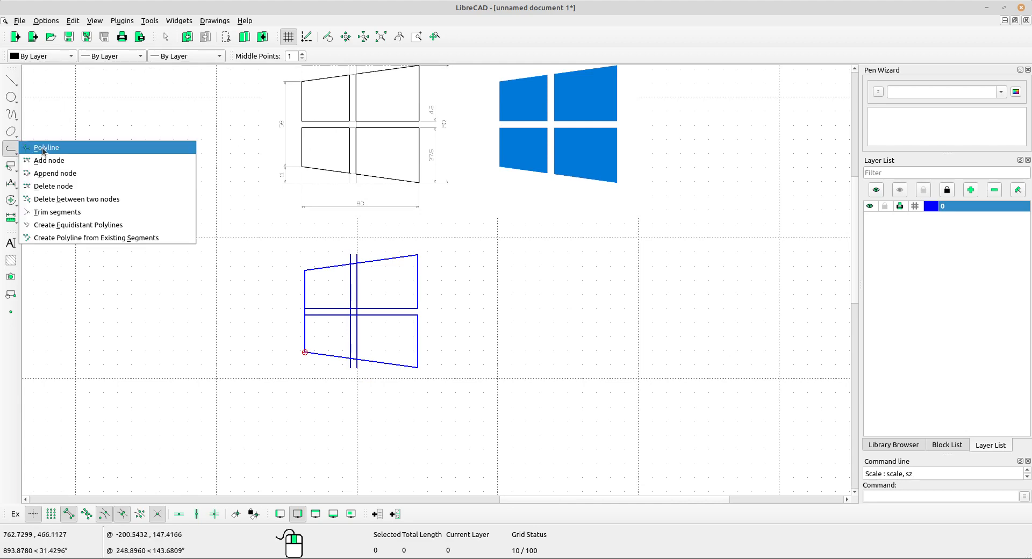
pyautogui.click(43, 151)
pyautogui.scroll(4, 376, 333)
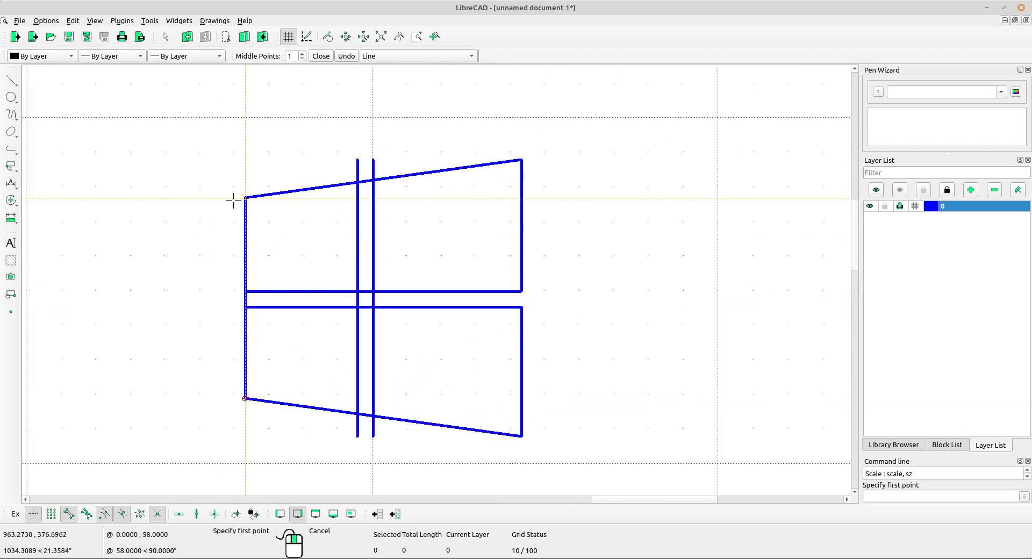
pyautogui.click(239, 200)
pyautogui.click(245, 292)
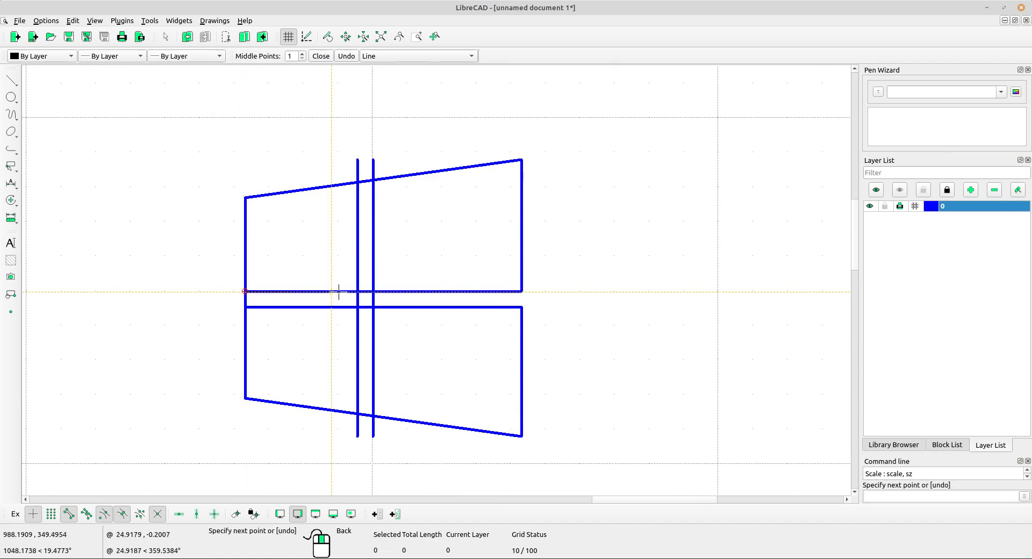
pyautogui.click(357, 291)
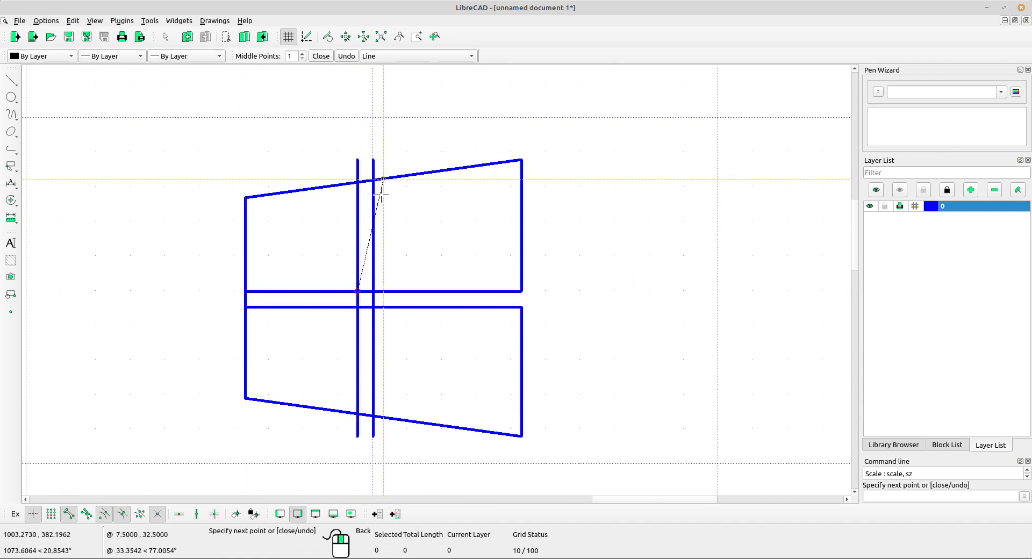
pyautogui.scroll(1, 357, 183)
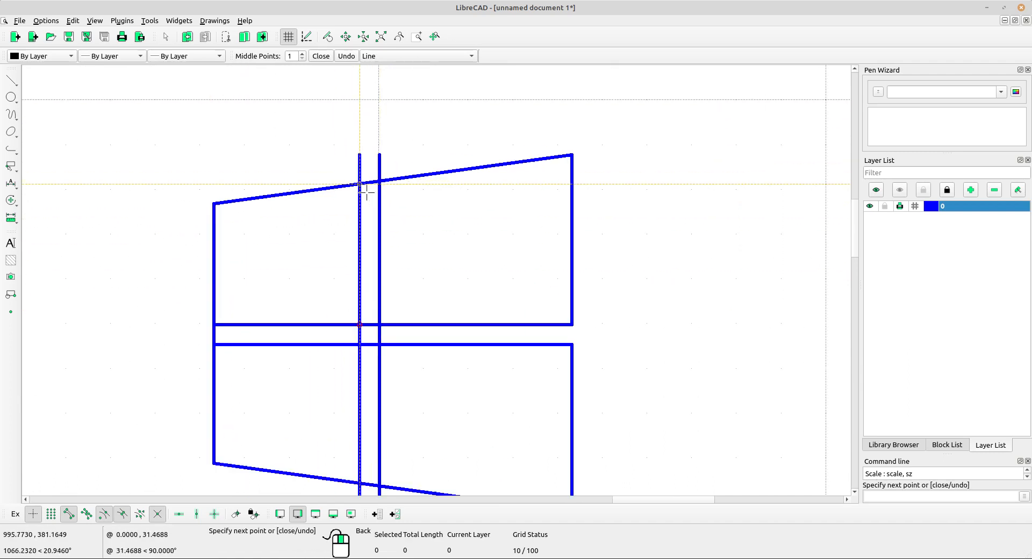
pyautogui.click(324, 58)
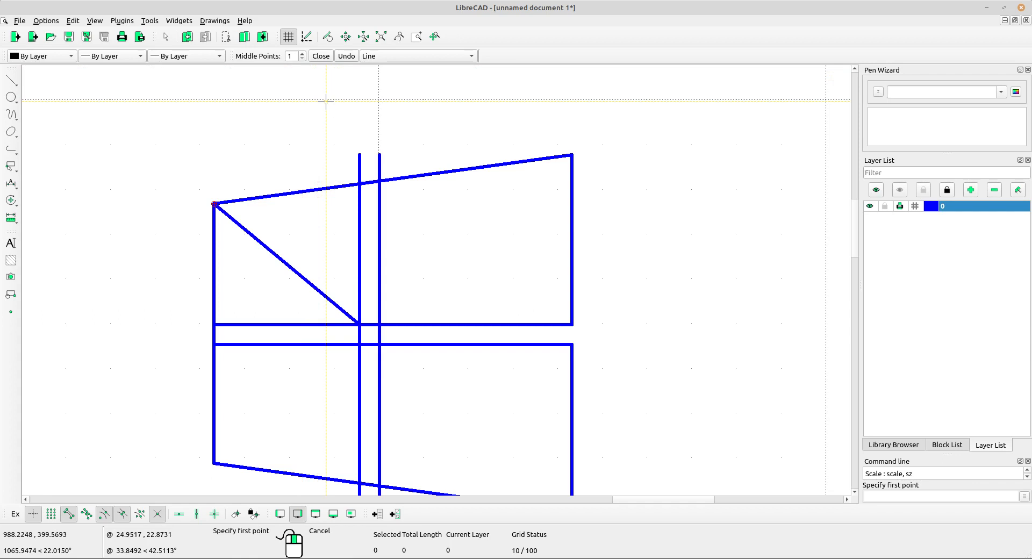
pyautogui.rightClick(225, 171)
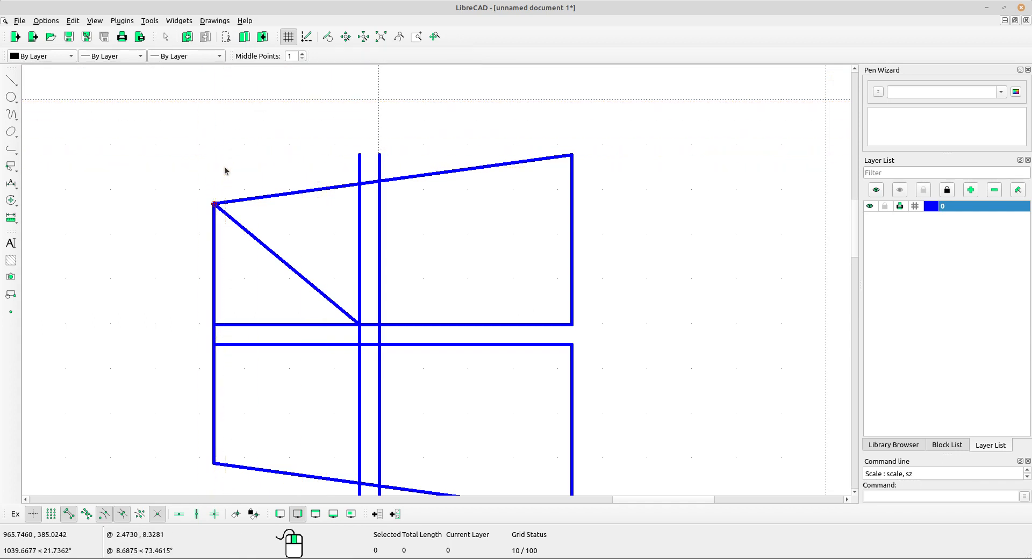
pyautogui.click(252, 261)
pyautogui.press('Delete')
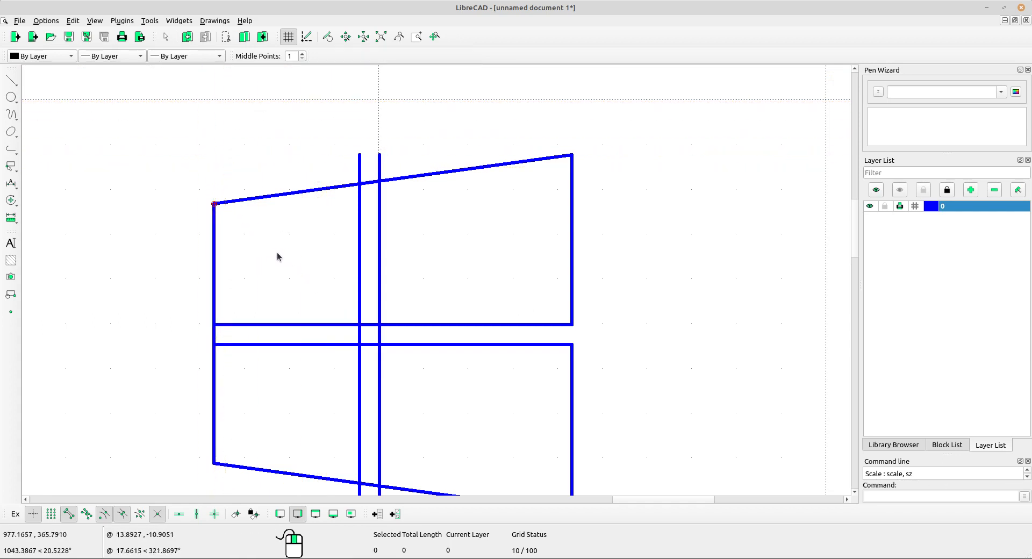
# Trace the upper-left pane with a closed four-corner polyline, using the intersections with the central gap lines
pyautogui.click(11, 202)
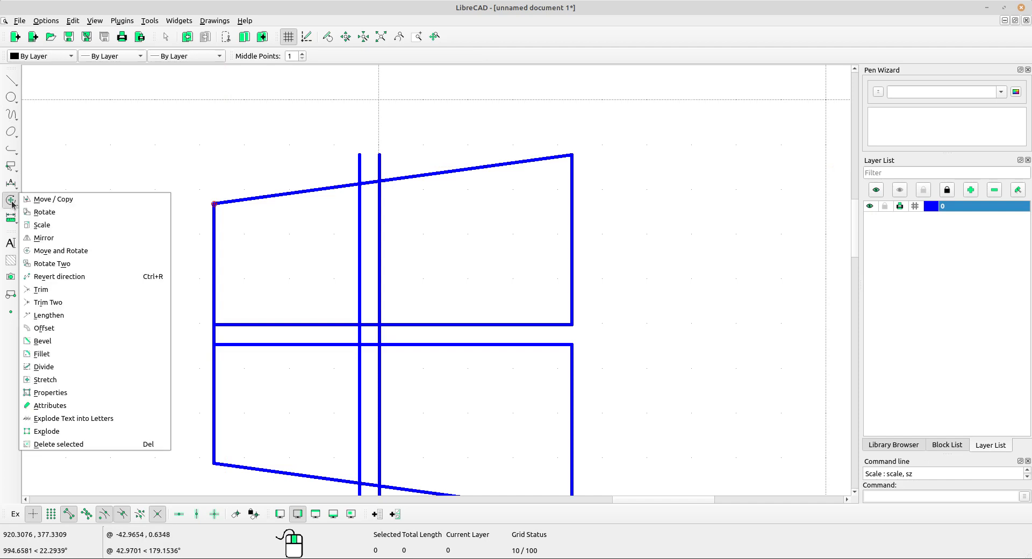
pyautogui.click(13, 167)
pyautogui.click(38, 149)
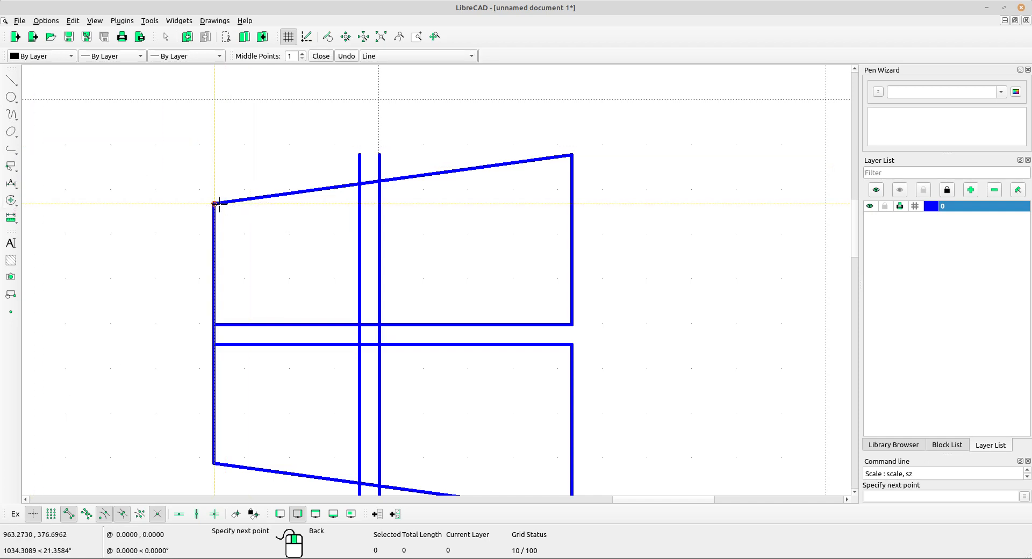
pyautogui.click(214, 324)
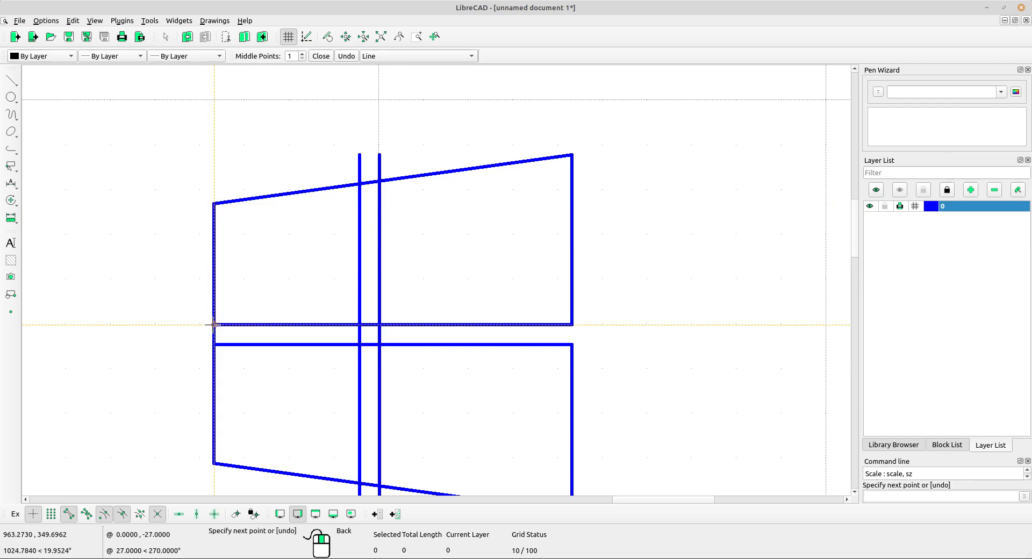
pyautogui.click(359, 324)
pyautogui.click(359, 184)
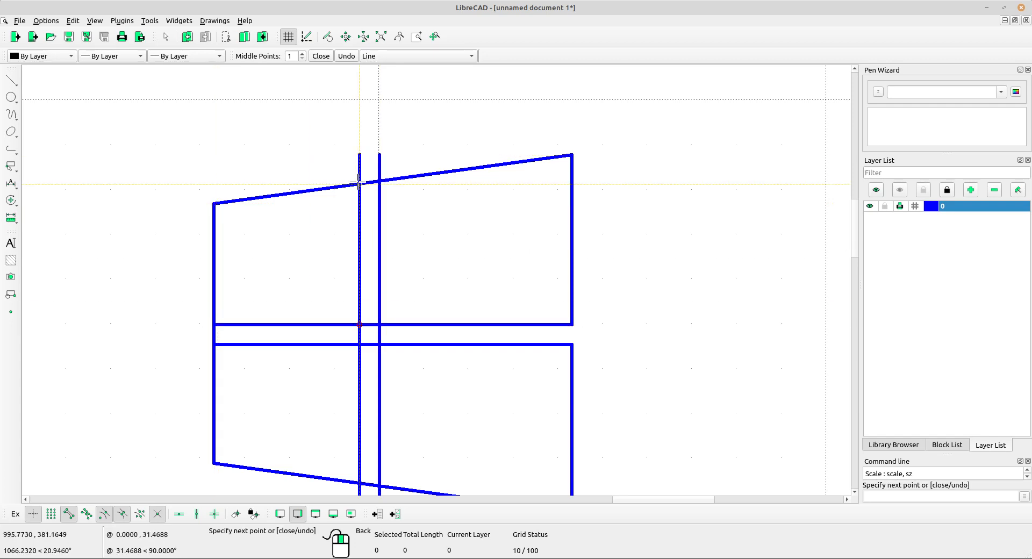
pyautogui.click(323, 59)
pyautogui.rightClick(290, 154)
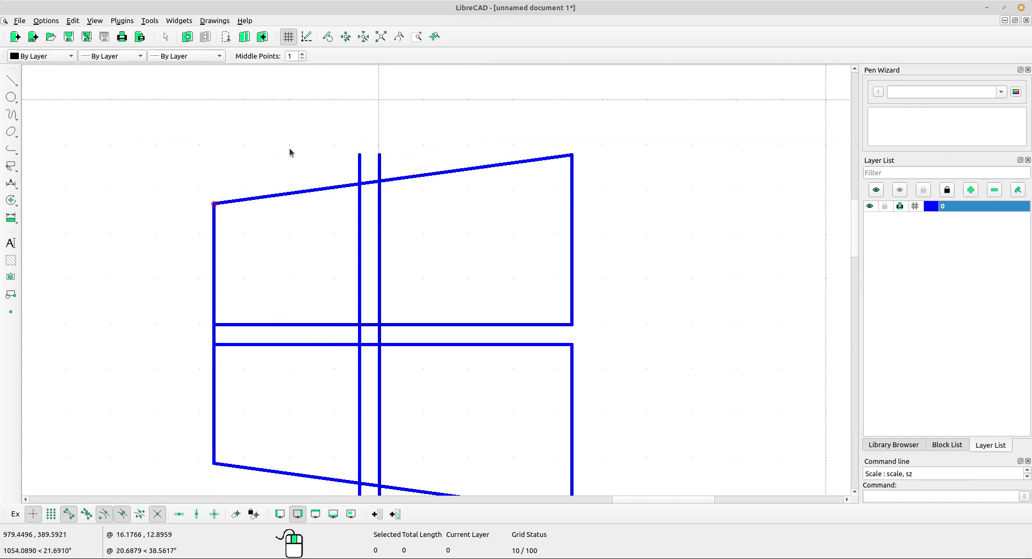
# Trace the lower-left pane with a closed four-corner polyline along the gap lines and slanted bottom edge
pyautogui.scroll(-3, 427, 286)
pyautogui.scroll(3, 406, 260)
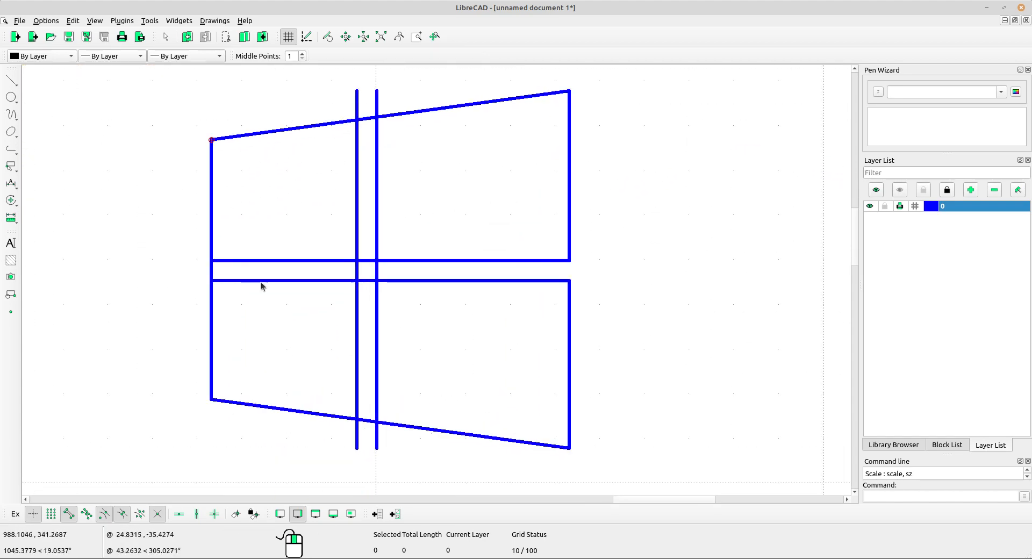
pyautogui.click(11, 199)
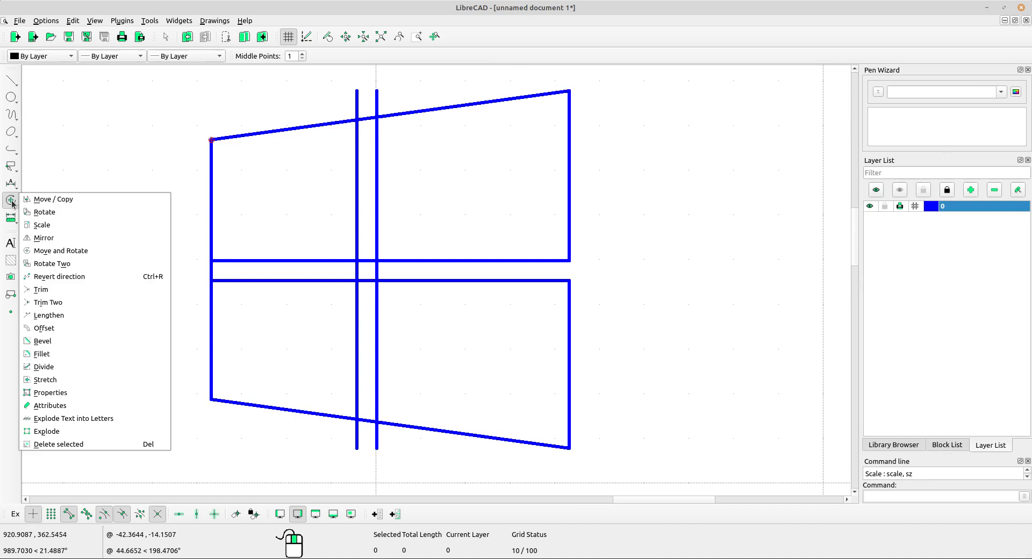
pyautogui.click(11, 166)
pyautogui.click(33, 146)
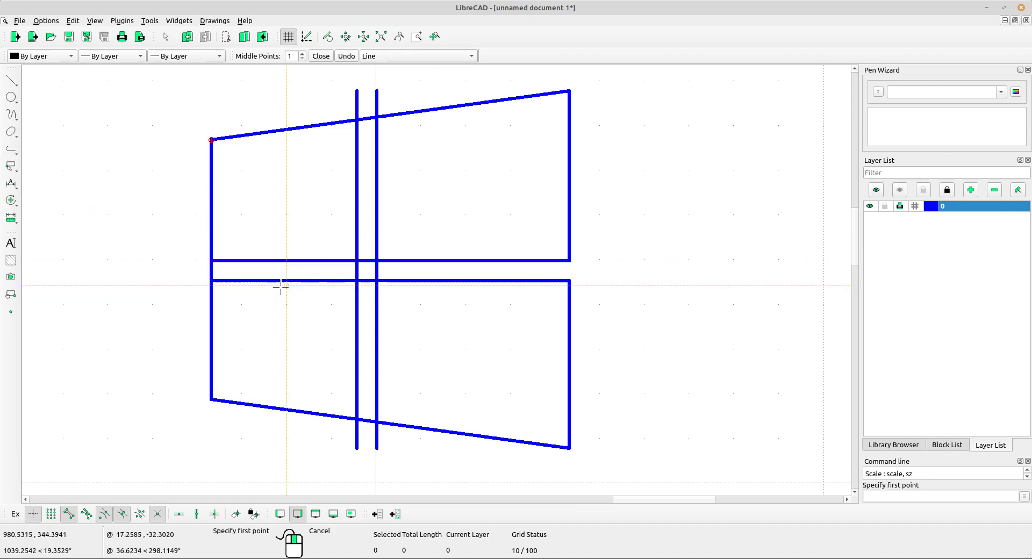
pyautogui.click(211, 280)
pyautogui.click(212, 398)
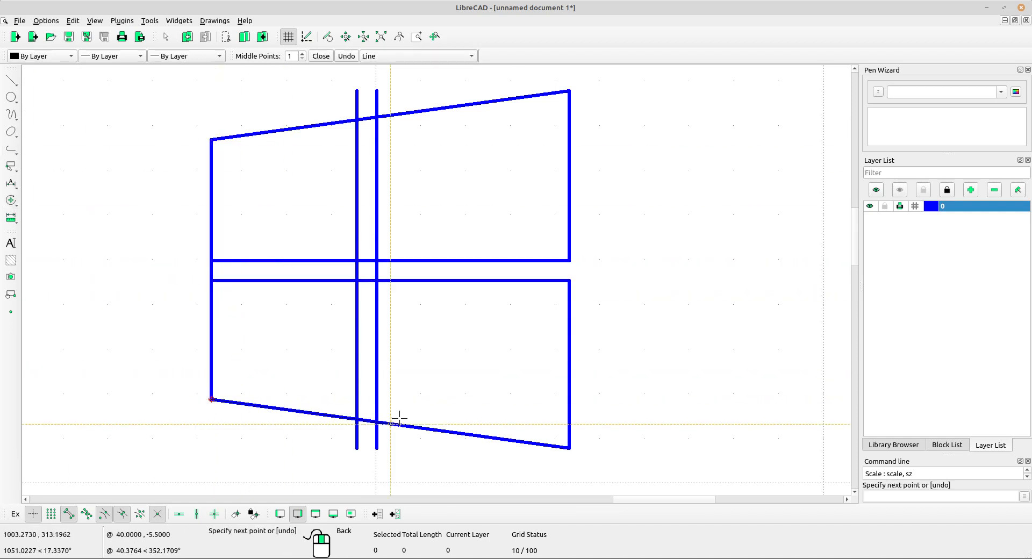
pyautogui.click(356, 418)
pyautogui.click(357, 280)
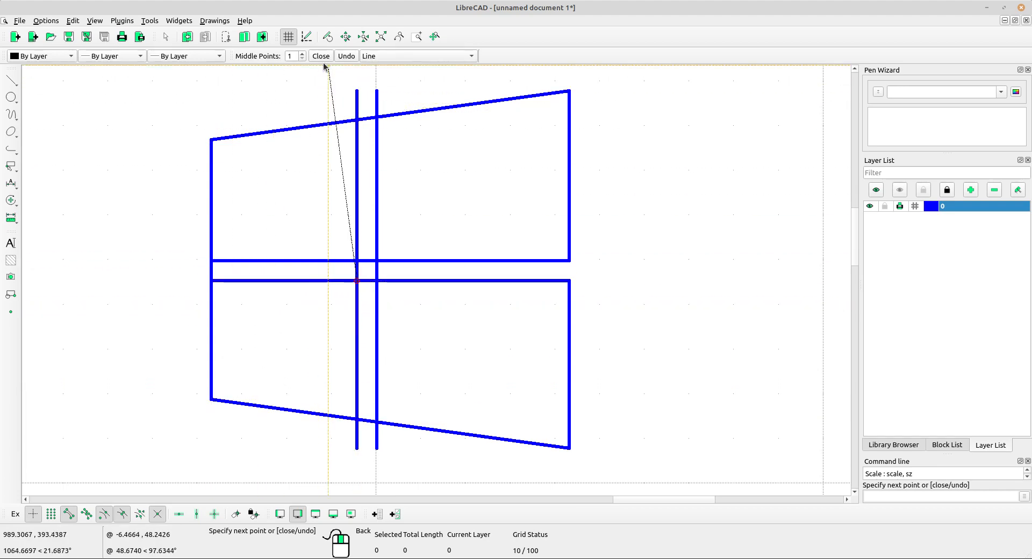
pyautogui.scroll(2, 329, 75)
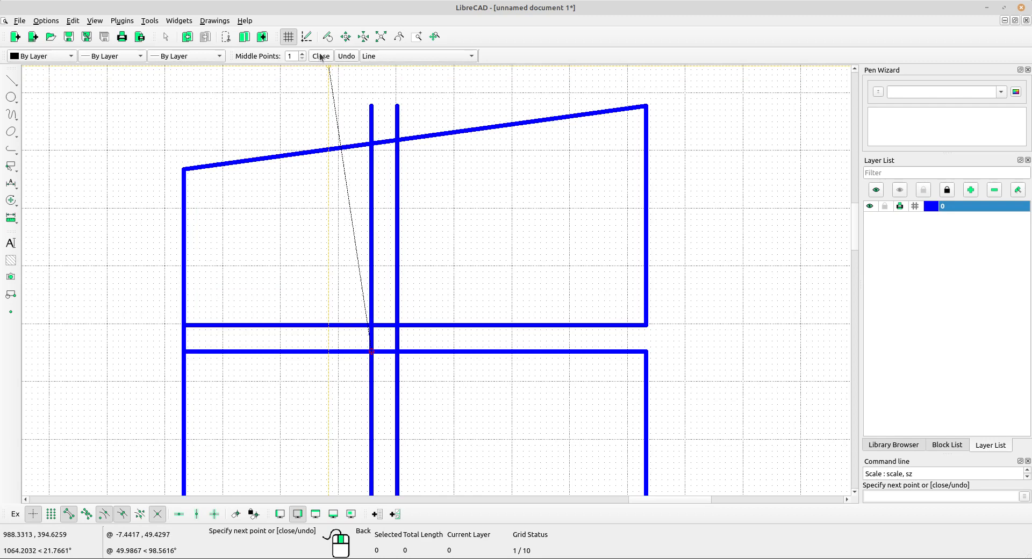
pyautogui.click(320, 56)
# Trace the upper-right pane with a closed four-corner polyline along the gap lines and slanted top edge
pyautogui.scroll(-2, 419, 226)
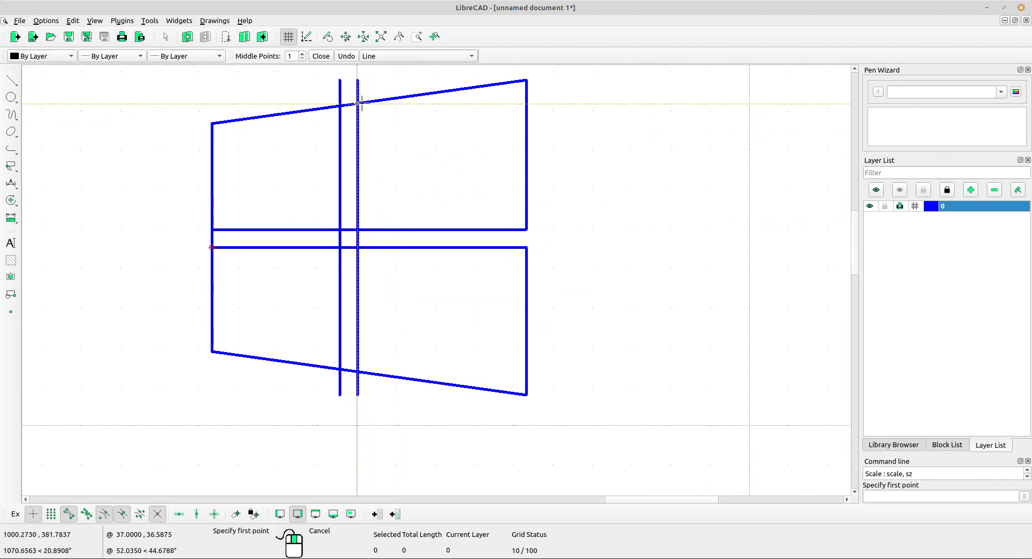
pyautogui.click(357, 103)
pyautogui.click(358, 230)
pyautogui.click(525, 230)
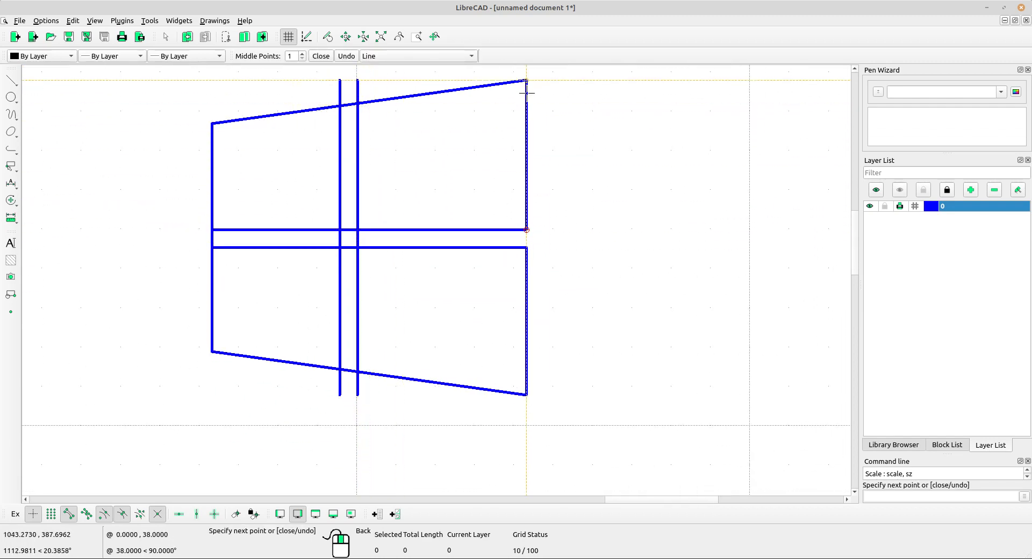
pyautogui.click(526, 81)
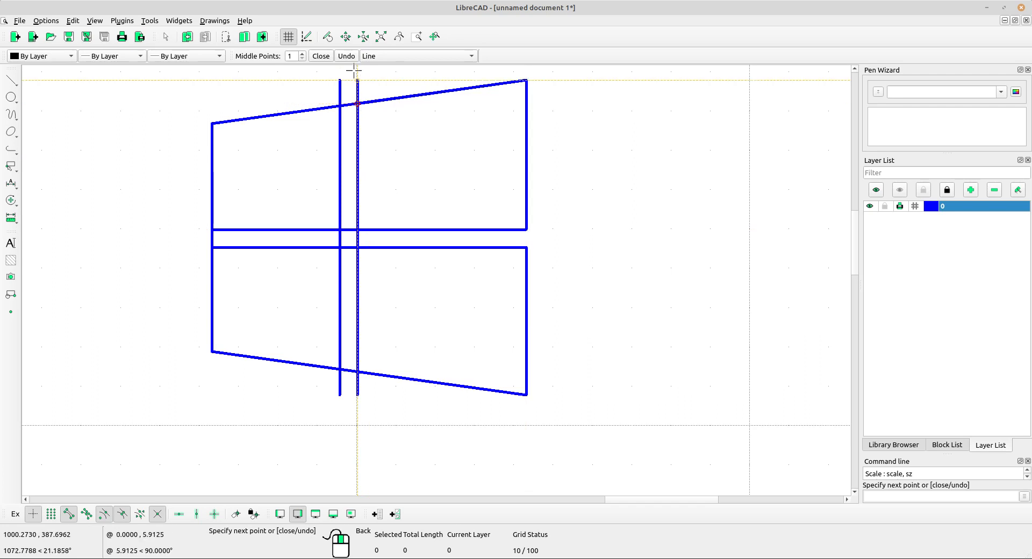
pyautogui.click(321, 56)
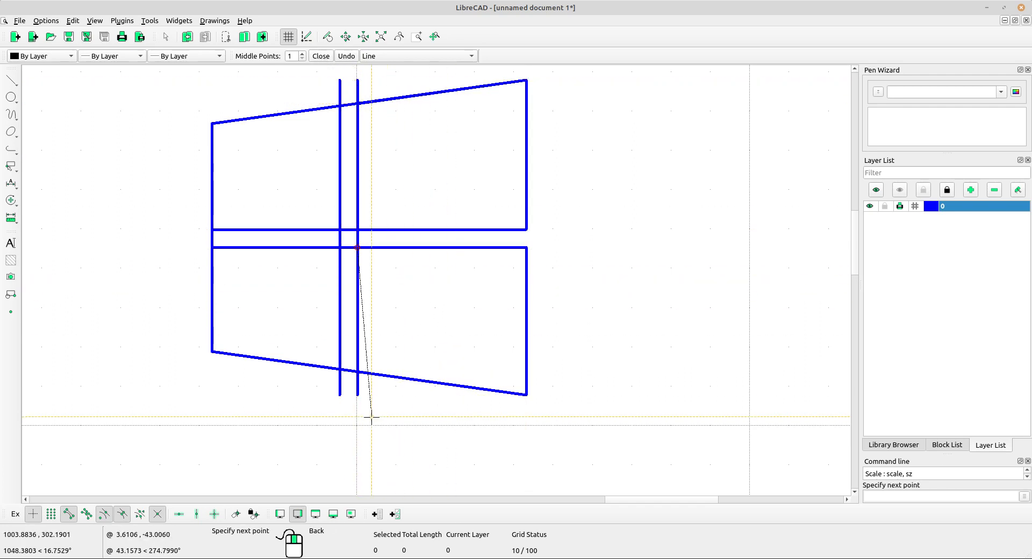
# Trace the lower-right pane with a closed four-corner polyline along the gap lines and slanted bottom edge
pyautogui.click(357, 372)
pyautogui.click(526, 394)
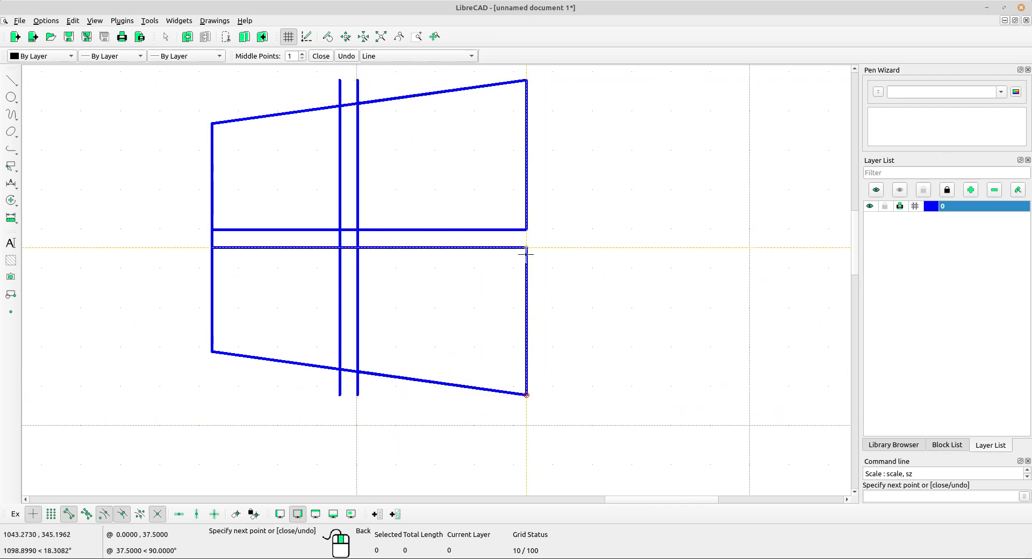
pyautogui.click(527, 247)
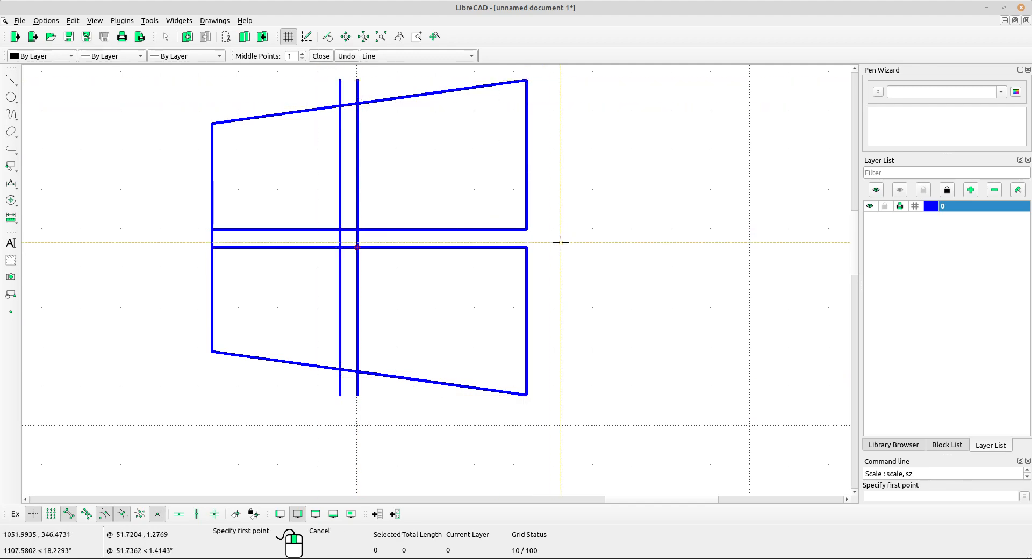
pyautogui.rightClick(576, 223)
# Delete the original outline and central gap lines, keeping only the four closed pane polylines
pyautogui.scroll(-3, 583, 231)
pyautogui.moveTo(589, 252); pyautogui.dragTo(530, 292, button='middle')
pyautogui.scroll(2, 530, 291)
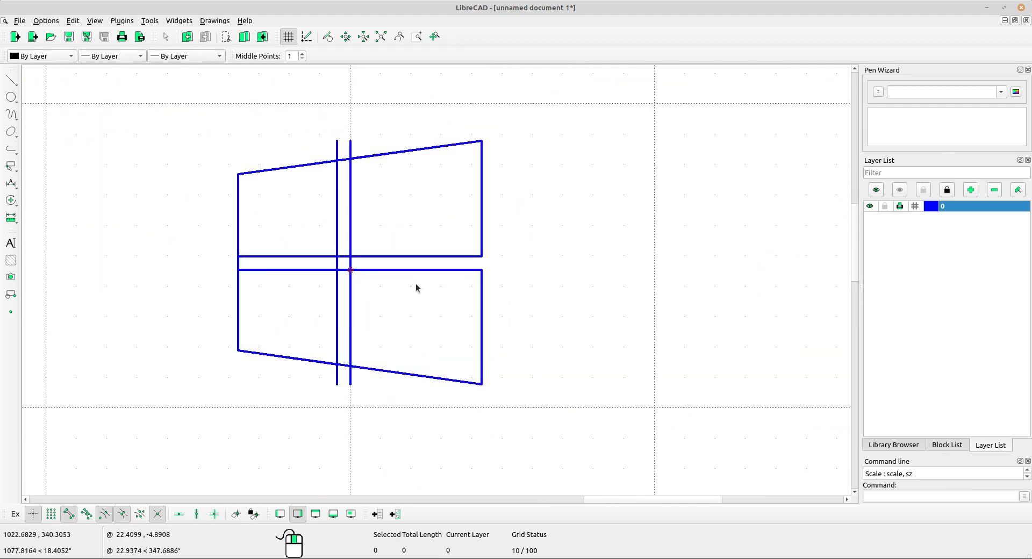
pyautogui.moveTo(194, 156); pyautogui.dragTo(333, 464)
pyautogui.moveTo(223, 134); pyautogui.dragTo(549, 209)
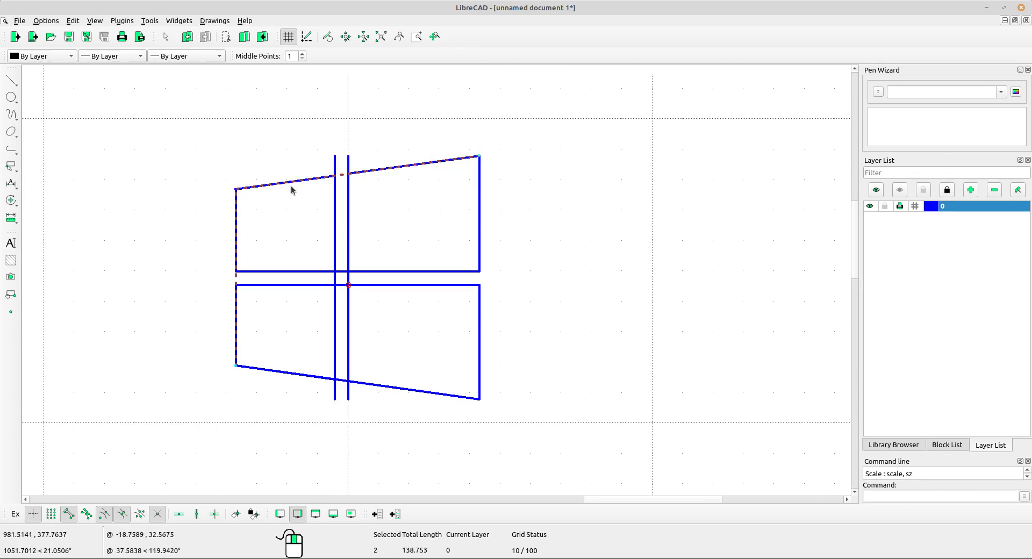
pyautogui.moveTo(309, 131); pyautogui.dragTo(422, 403)
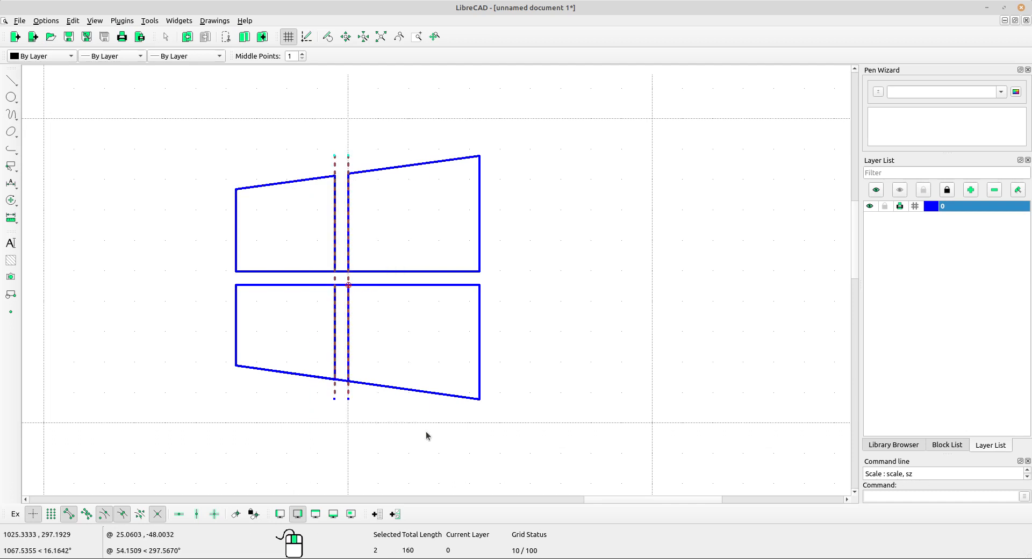
pyautogui.moveTo(176, 255); pyautogui.dragTo(570, 316)
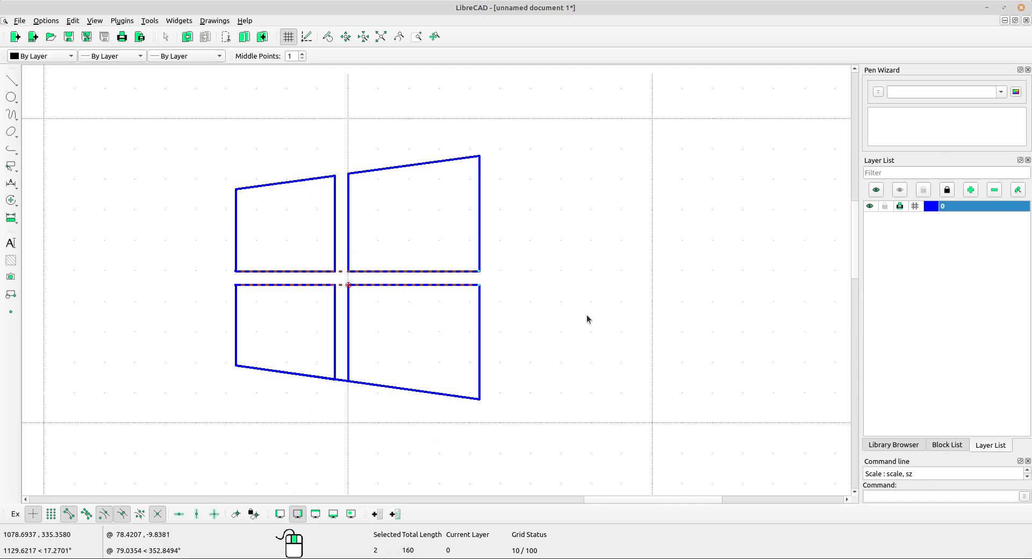
pyautogui.moveTo(419, 141); pyautogui.dragTo(520, 422)
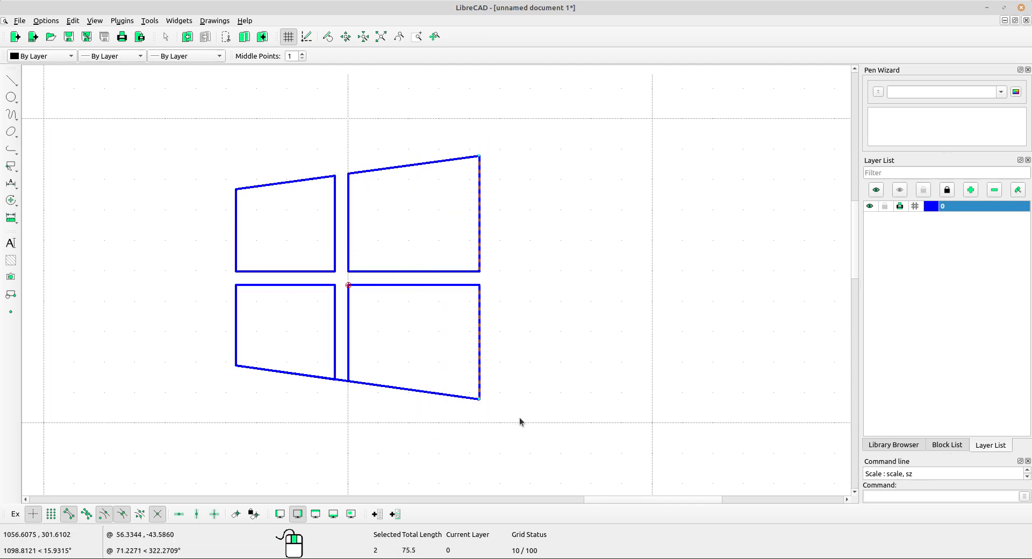
pyautogui.moveTo(255, 334); pyautogui.dragTo(591, 463)
pyautogui.moveTo(173, 355); pyautogui.dragTo(608, 481)
pyautogui.press('Delete')
pyautogui.scroll(-5, 515, 346)
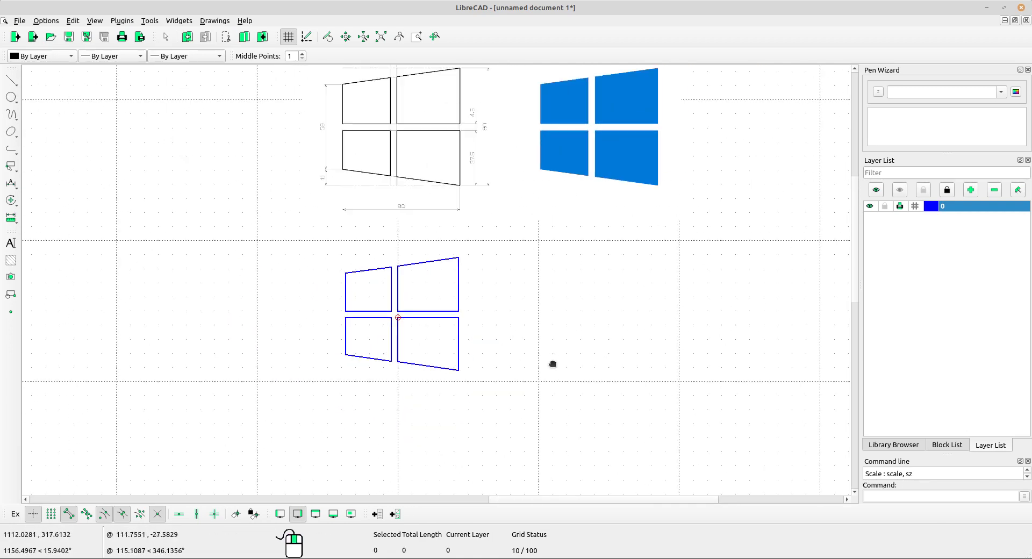
# Check that the outlined logo's upper-right pane can be selected as a single closed polyline
pyautogui.scroll(2, 483, 361)
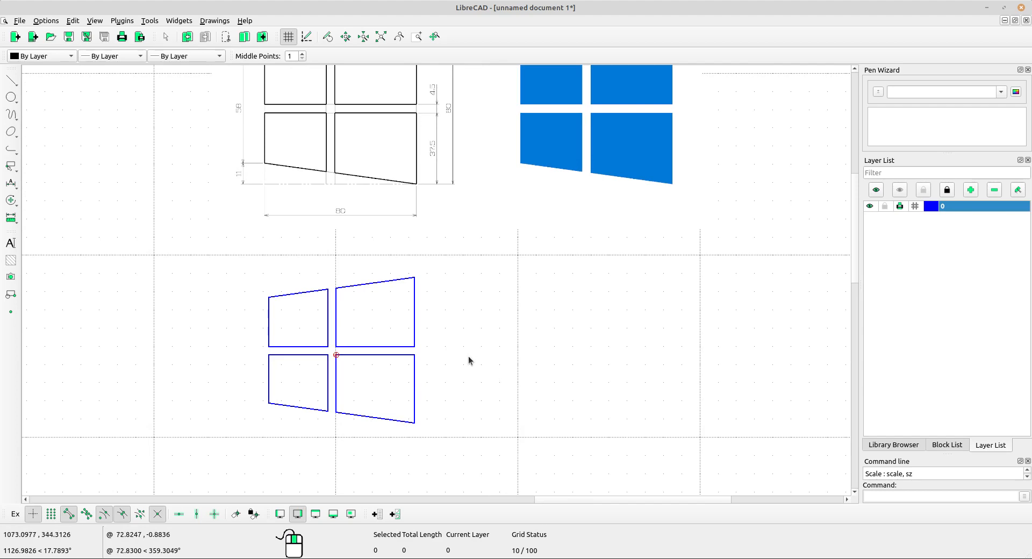
pyautogui.scroll(1, 375, 344)
pyautogui.scroll(1, 379, 336)
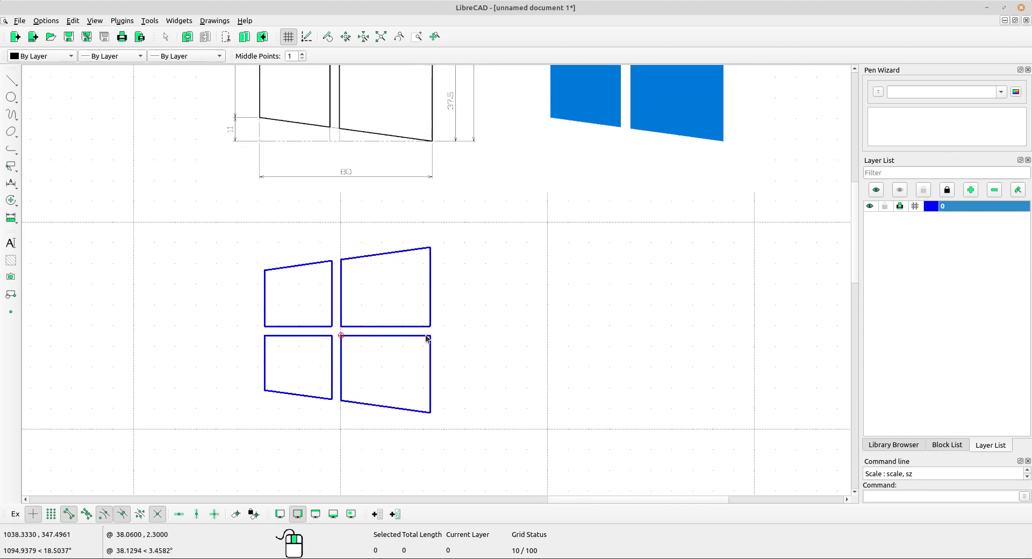
pyautogui.moveTo(456, 352)
pyautogui.mouseDown(button='middle')
pyautogui.moveTo(449, 311)
pyautogui.moveTo(449, 355)
pyautogui.moveTo(438, 318)
pyautogui.moveTo(408, 356)
pyautogui.moveTo(433, 315)
pyautogui.mouseUp(button='middle')
pyautogui.scroll(1, 448, 295)
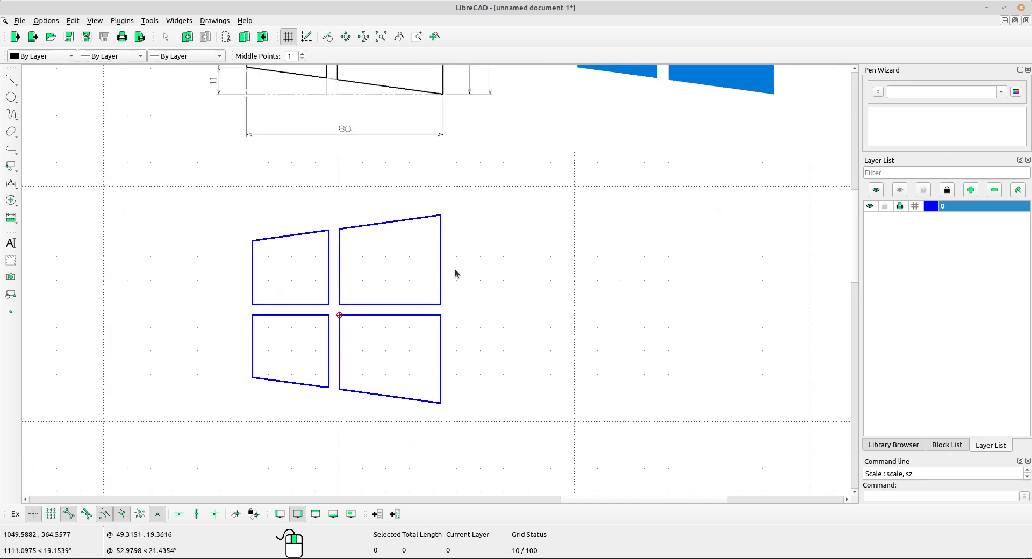
pyautogui.click(440, 261)
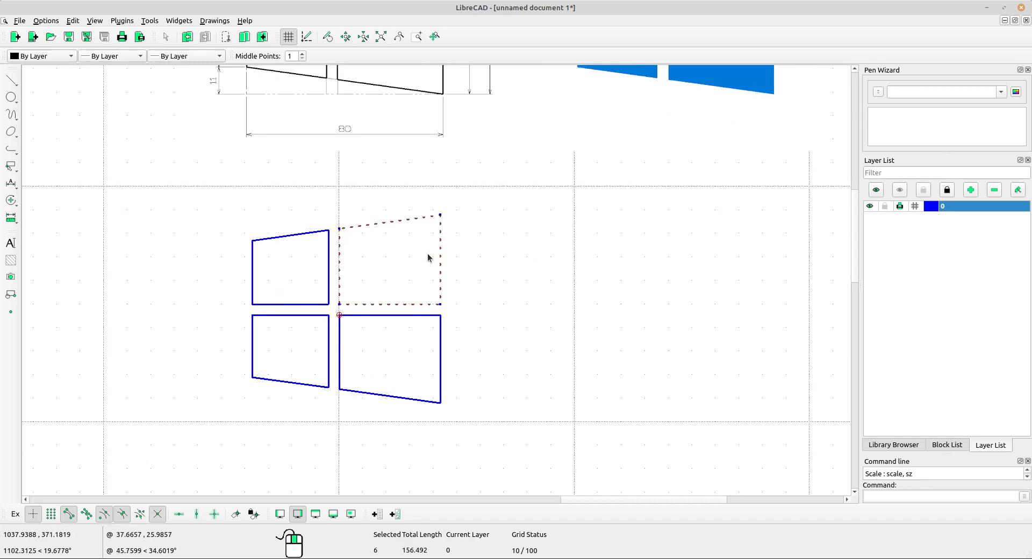
pyautogui.press('Escape')
pyautogui.scroll(-3, 428, 254)
pyautogui.moveTo(440, 275); pyautogui.dragTo(394, 282, button='middle')
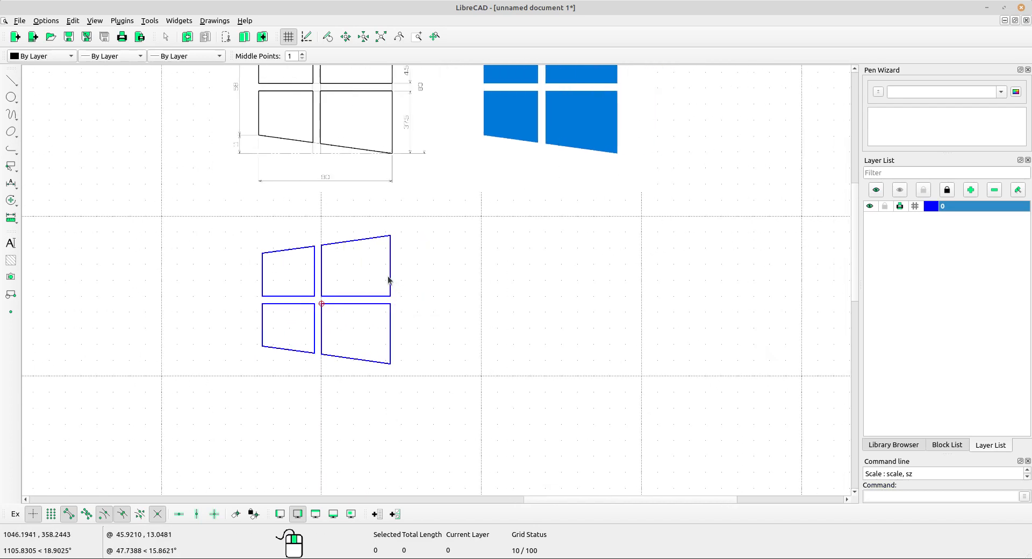
# Copy all four pane polylines about 172 units to the right, keeping the original
pyautogui.moveTo(482, 379); pyautogui.dragTo(222, 226)
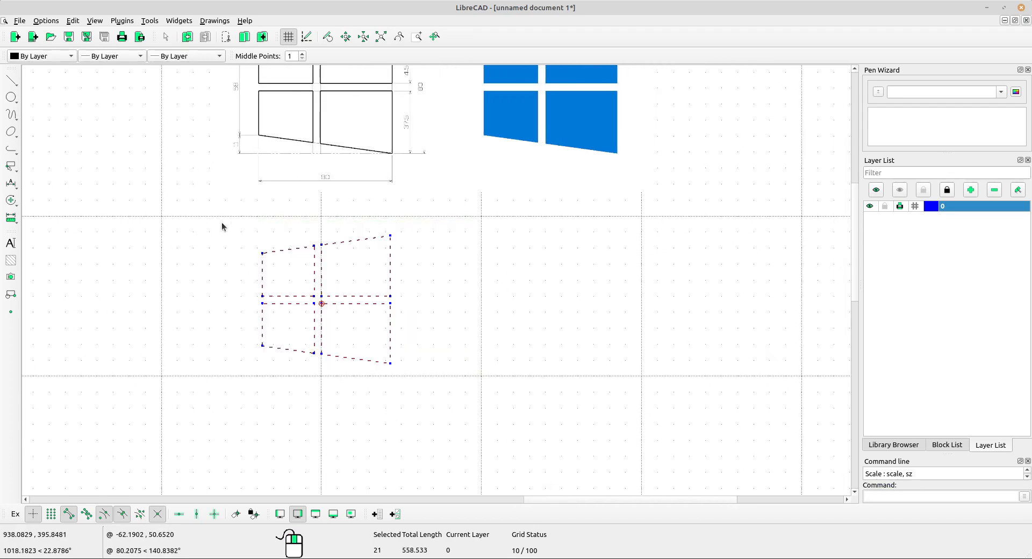
pyautogui.click(10, 199)
pyautogui.click(42, 200)
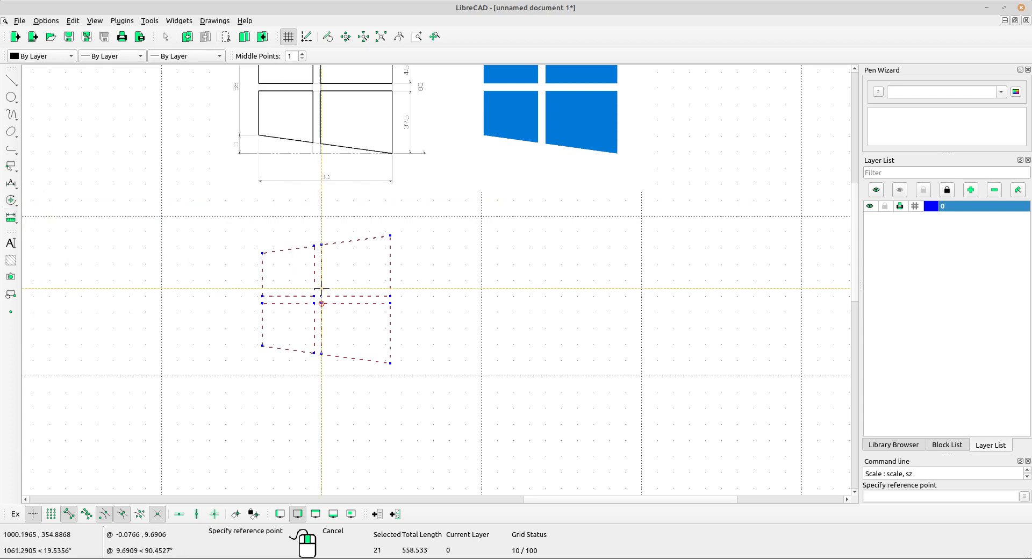
pyautogui.click(312, 367)
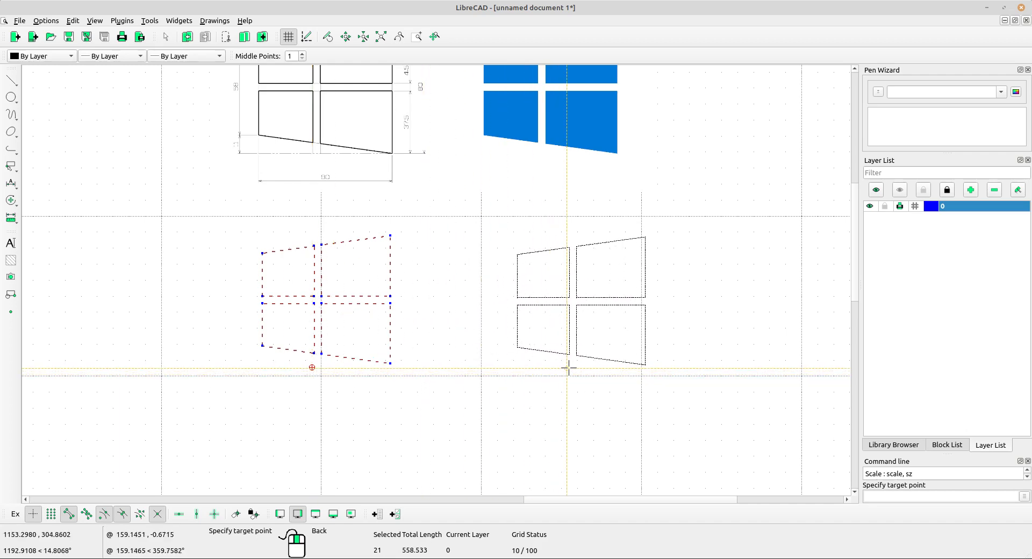
pyautogui.moveTo(569, 364); pyautogui.dragTo(484, 394, button='middle')
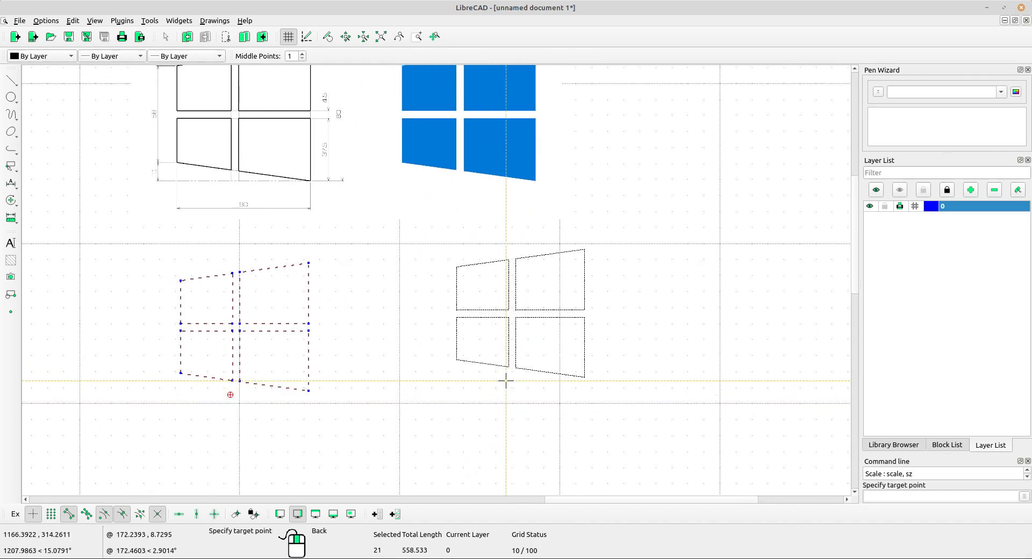
pyautogui.click(505, 390)
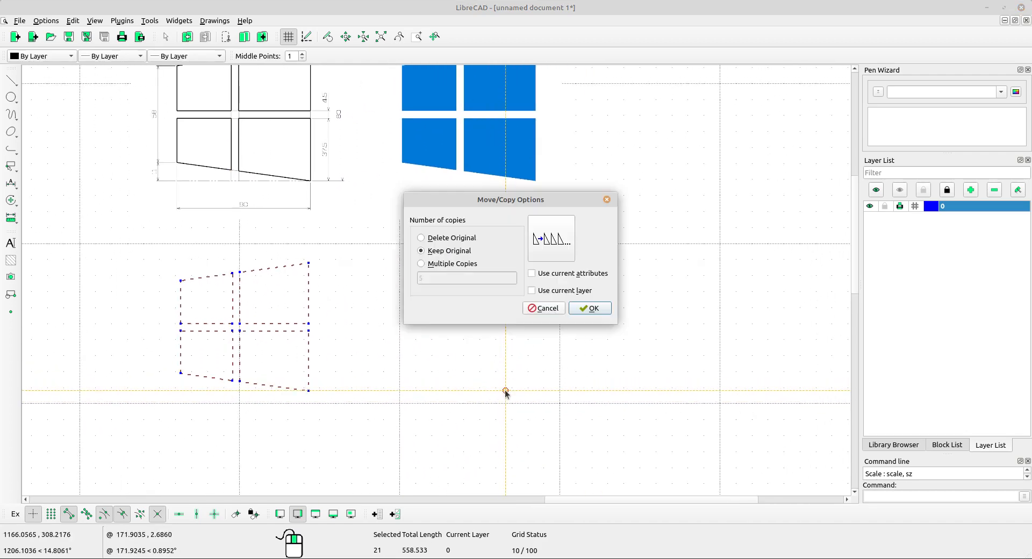
pyautogui.click(587, 308)
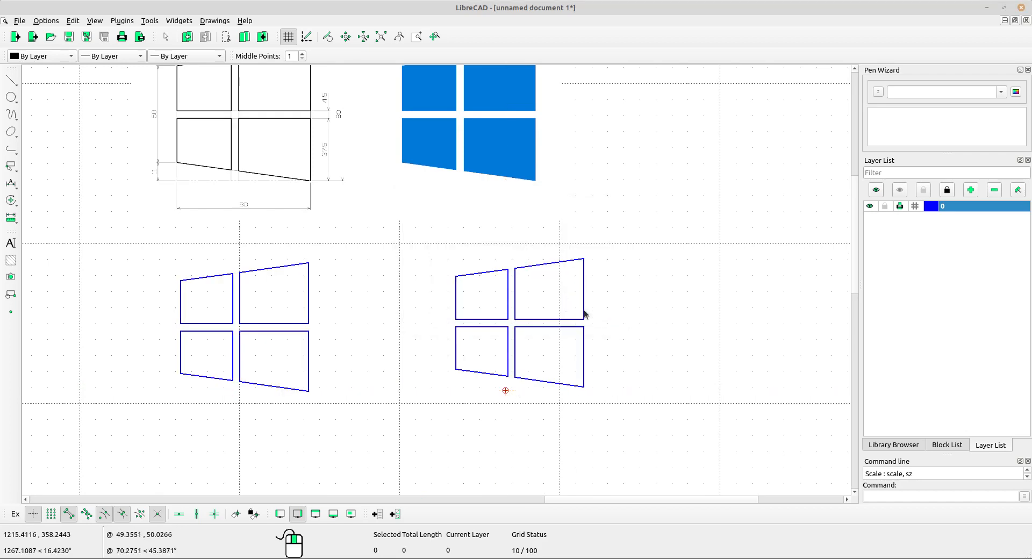
# Fill the copied logo's lower-right and lower-left panes with a solid blue hatch
pyautogui.scroll(3, 581, 390)
pyautogui.moveTo(617, 357); pyautogui.dragTo(571, 335)
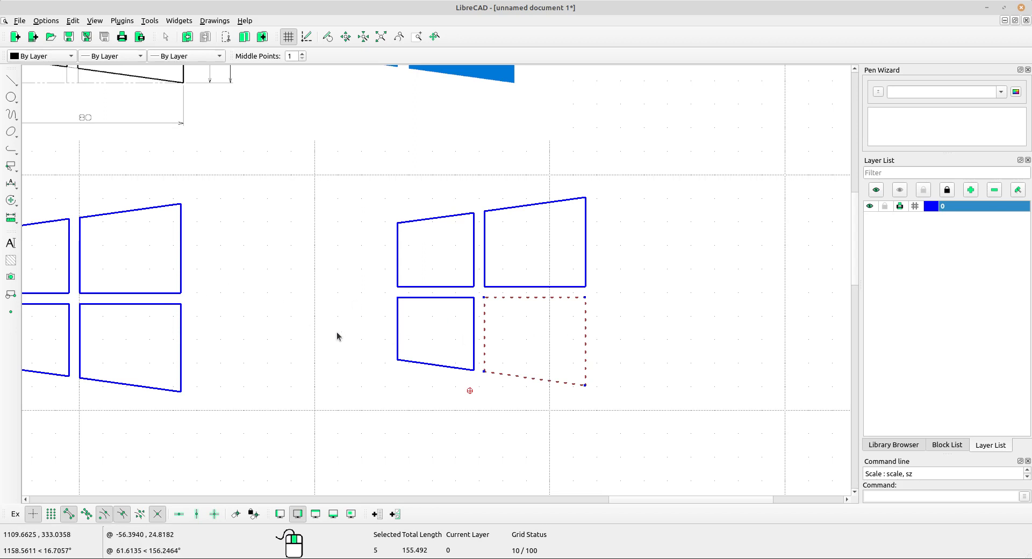
pyautogui.click(11, 260)
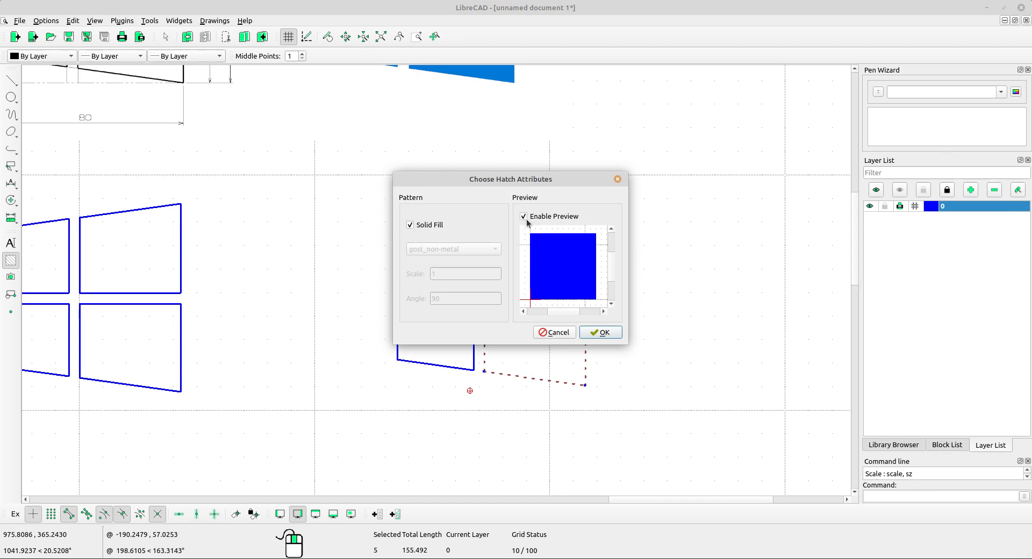
pyautogui.click(604, 333)
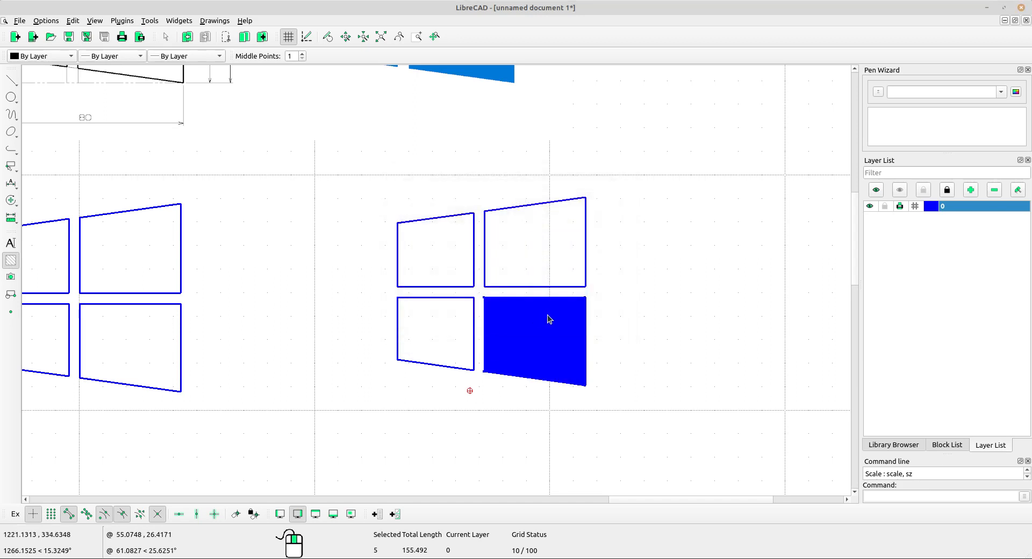
pyautogui.click(474, 332)
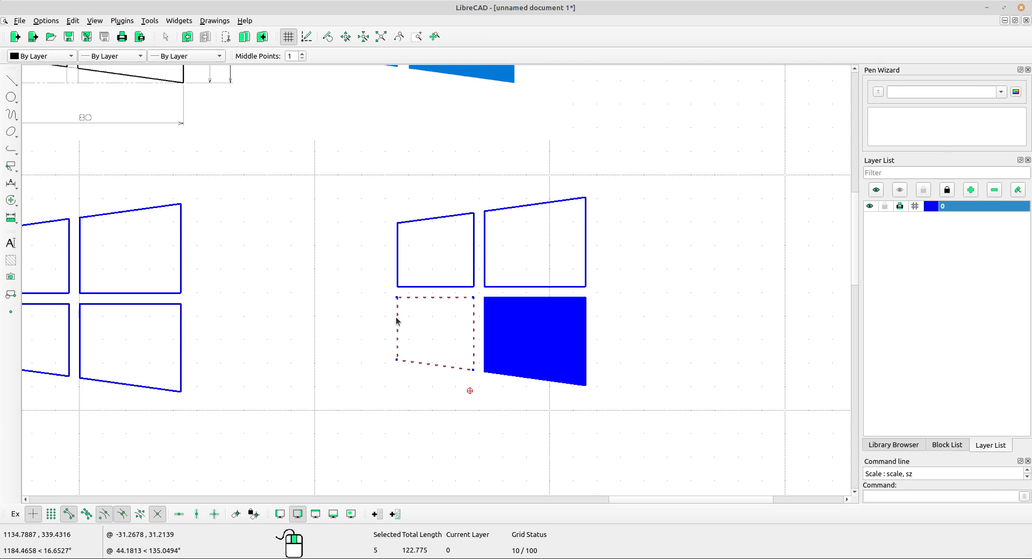
pyautogui.click(11, 261)
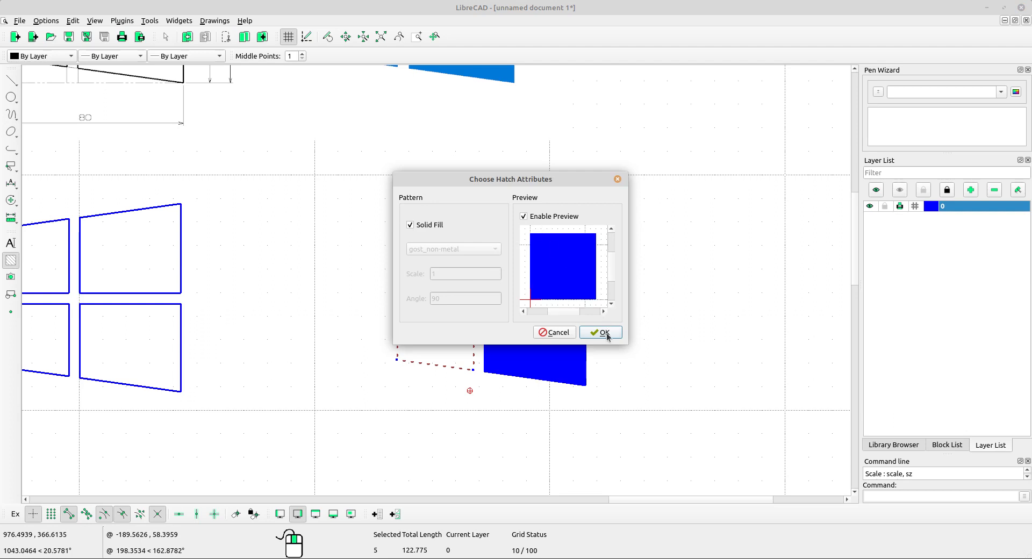
pyautogui.click(601, 332)
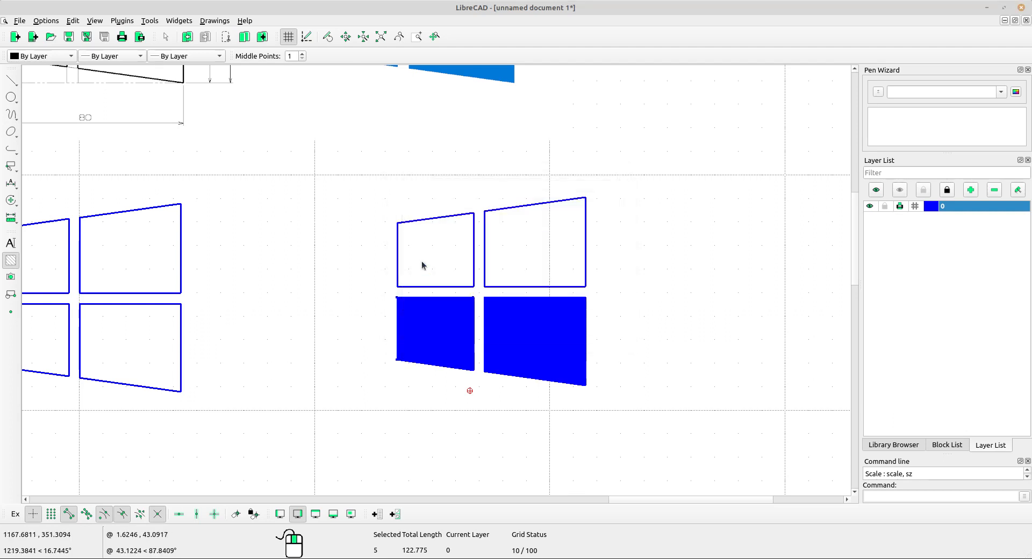
# Fill the copied logo's upper-left and upper-right panes with a solid blue hatch
pyautogui.click(476, 266)
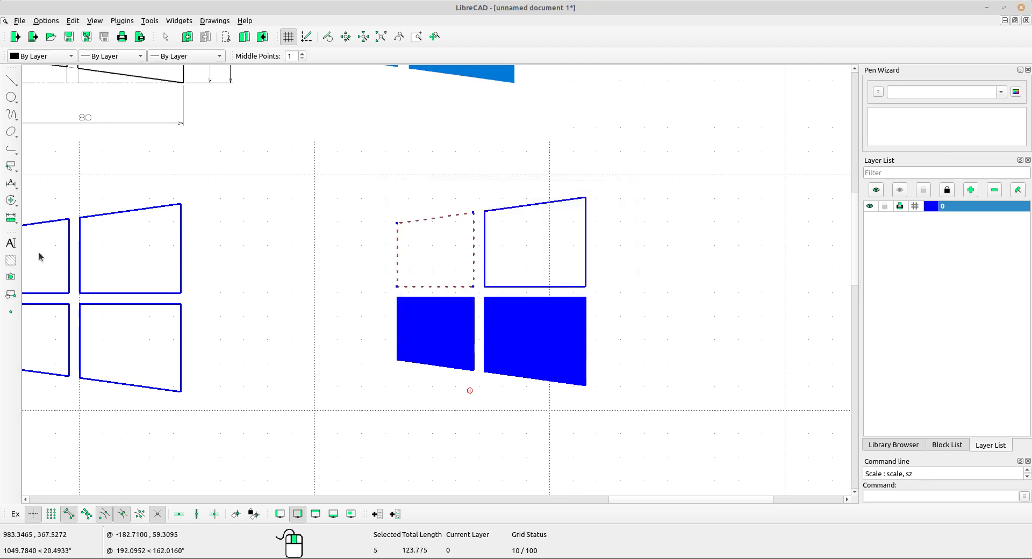
pyautogui.click(11, 260)
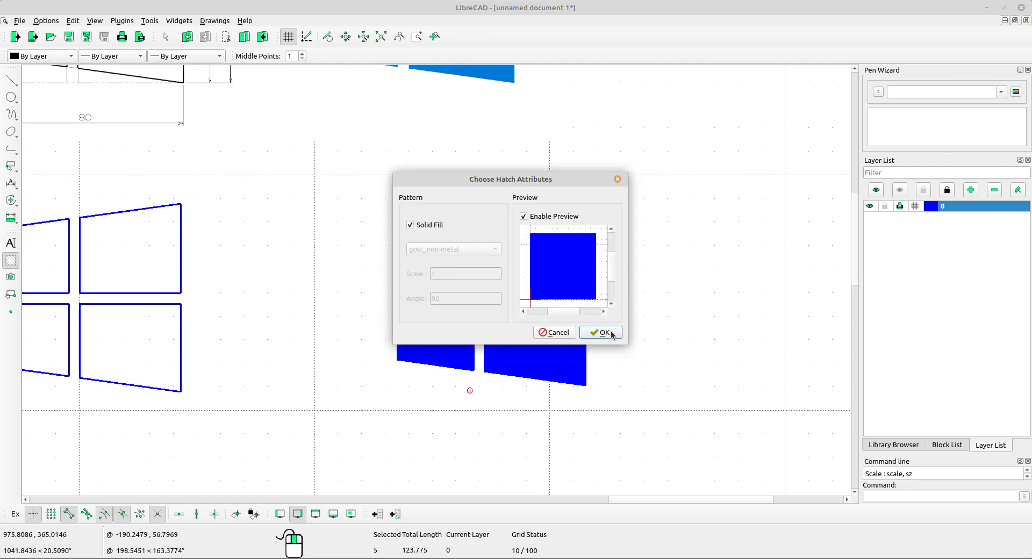
pyautogui.click(601, 332)
pyautogui.moveTo(628, 260); pyautogui.dragTo(512, 218)
pyautogui.click(12, 261)
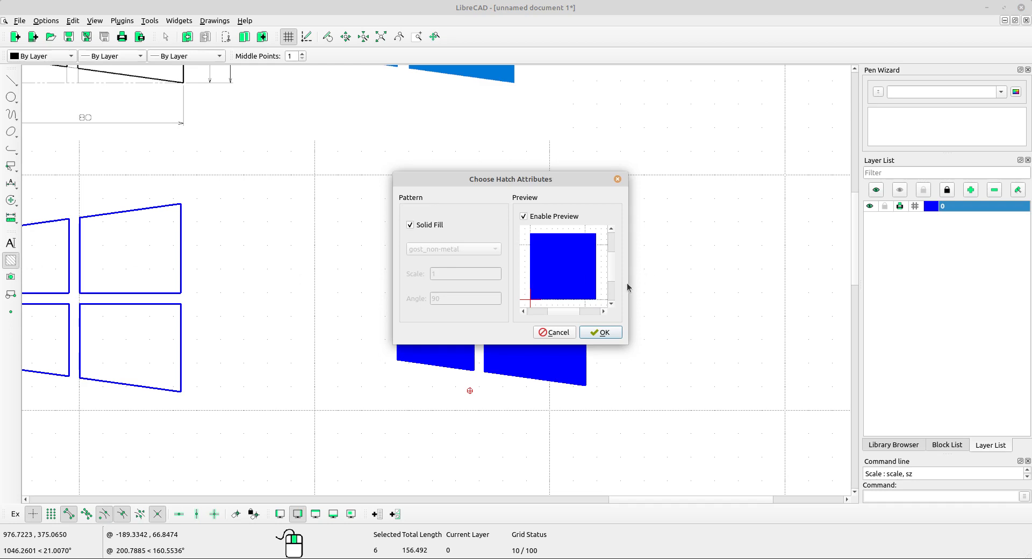
pyautogui.click(600, 332)
# Examine the outlined and filled logos against the reference drawing above them
pyautogui.scroll(-3, 610, 325)
pyautogui.hscroll(-3, 563, 317)
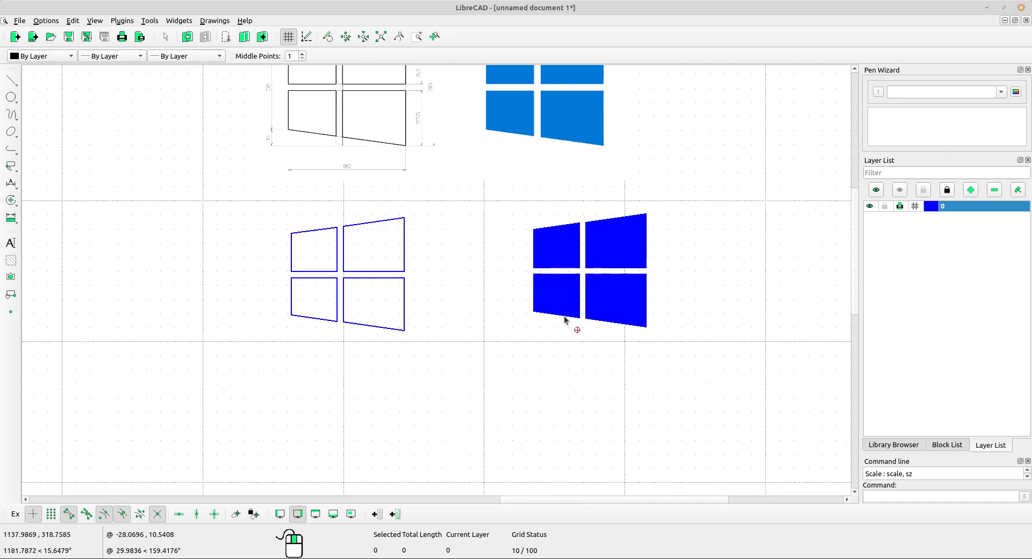
pyautogui.moveTo(563, 316); pyautogui.dragTo(554, 331, button='middle')
pyautogui.scroll(2, 364, 273)
pyautogui.moveTo(366, 280)
pyautogui.mouseDown(button='middle')
pyautogui.moveTo(394, 346)
pyautogui.moveTo(362, 404)
pyautogui.moveTo(329, 362)
pyautogui.moveTo(373, 315)
pyautogui.moveTo(394, 341)
pyautogui.moveTo(410, 326)
pyautogui.mouseUp(button='middle')
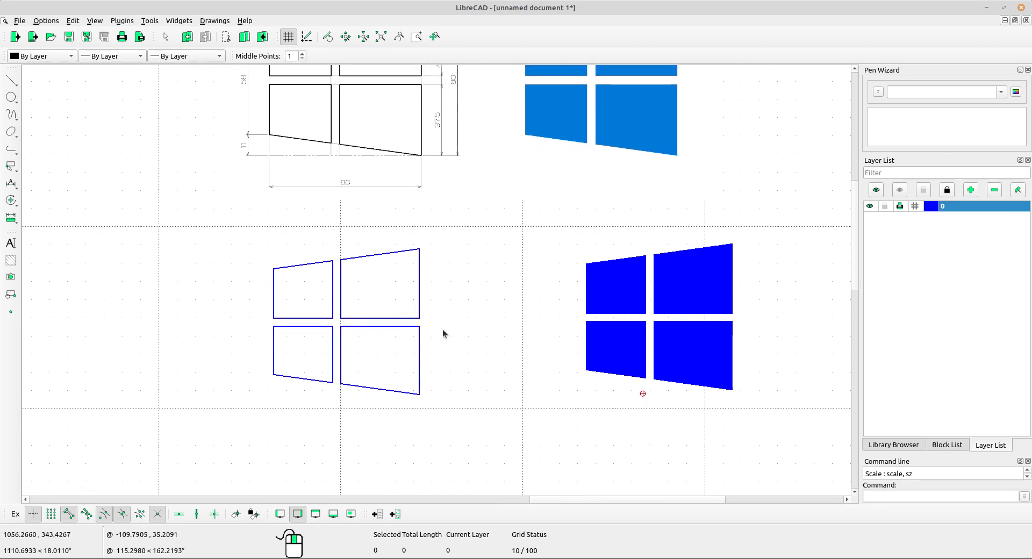
pyautogui.scroll(2, 363, 329)
pyautogui.moveTo(575, 195); pyautogui.dragTo(565, 218, button='middle')
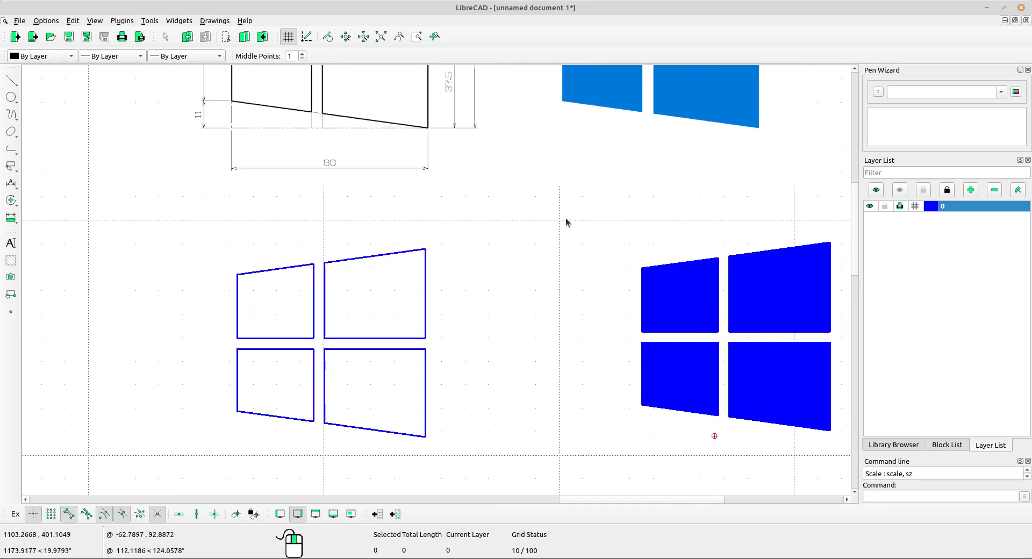
pyautogui.scroll(-2, 568, 219)
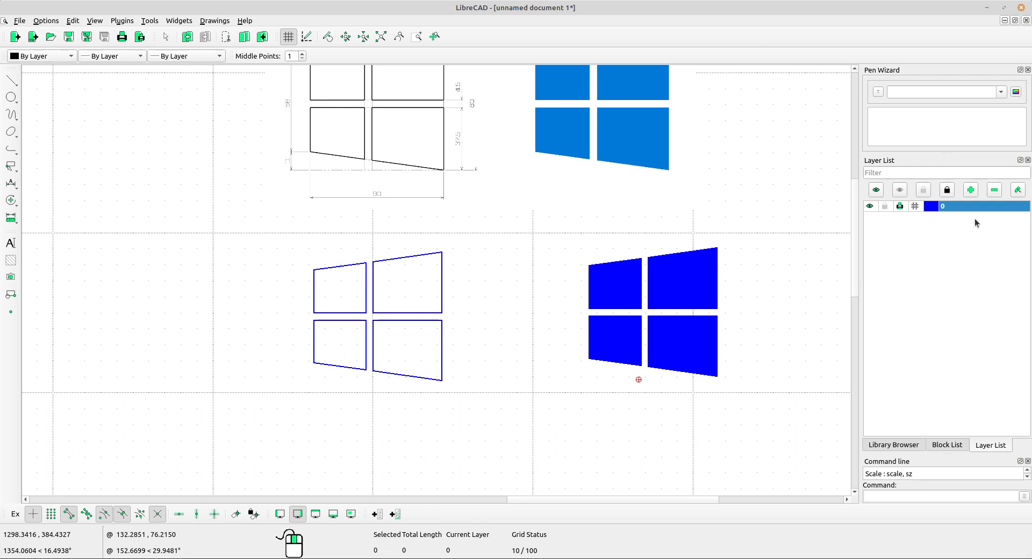
# Create a layer named dimension with Dark Red color, 0.30mm width and Continuous line type
pyautogui.click(970, 190)
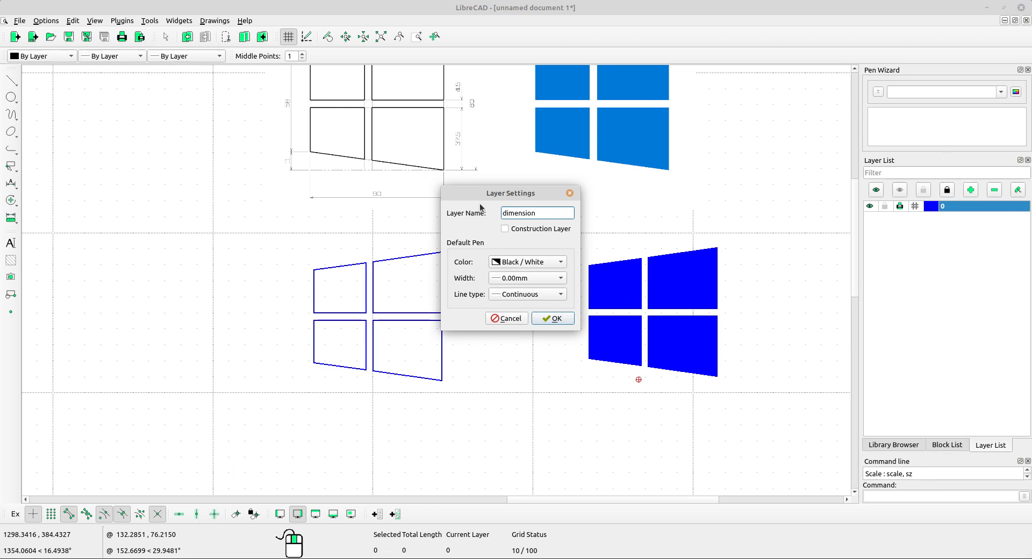
pyautogui.click(524, 261)
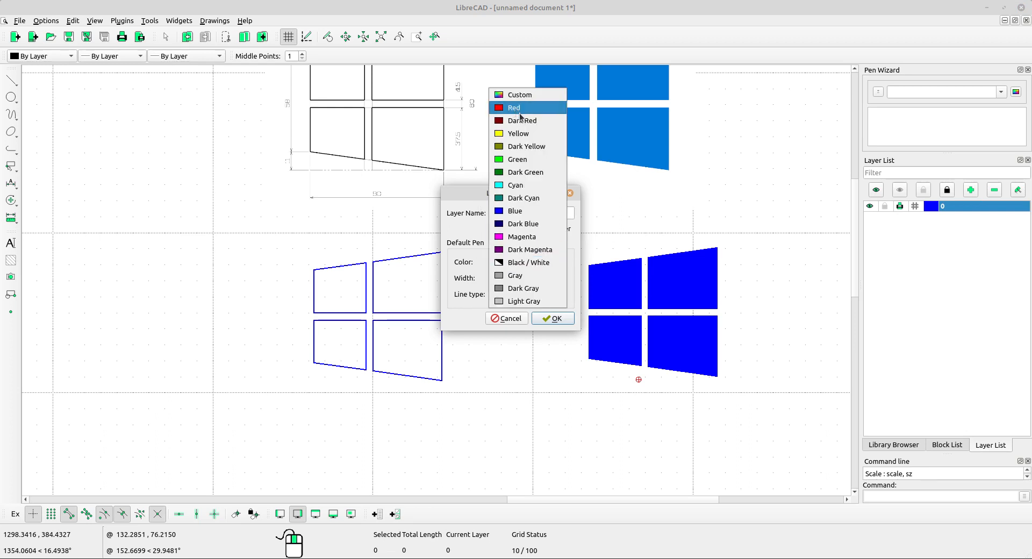
pyautogui.click(520, 120)
pyautogui.click(531, 278)
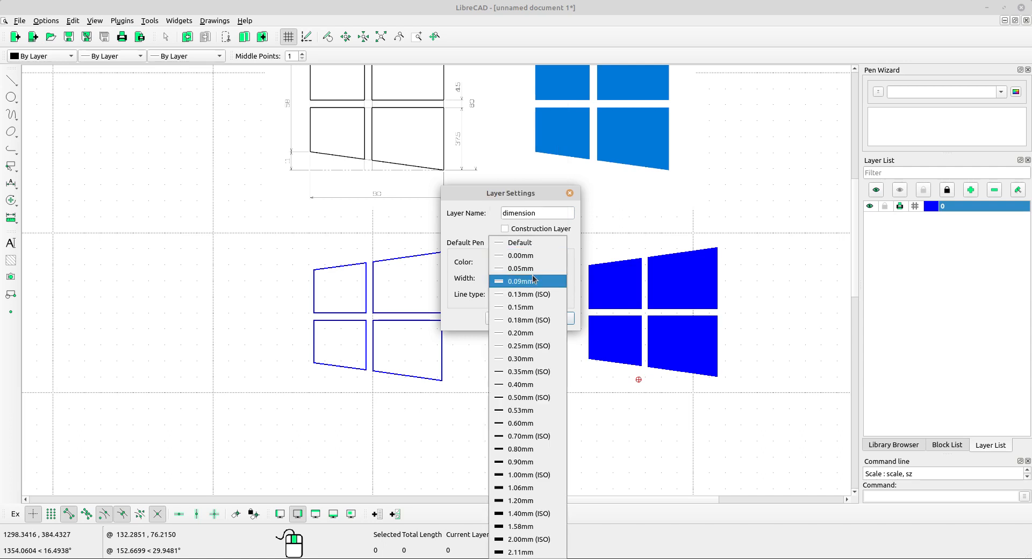
pyautogui.click(525, 369)
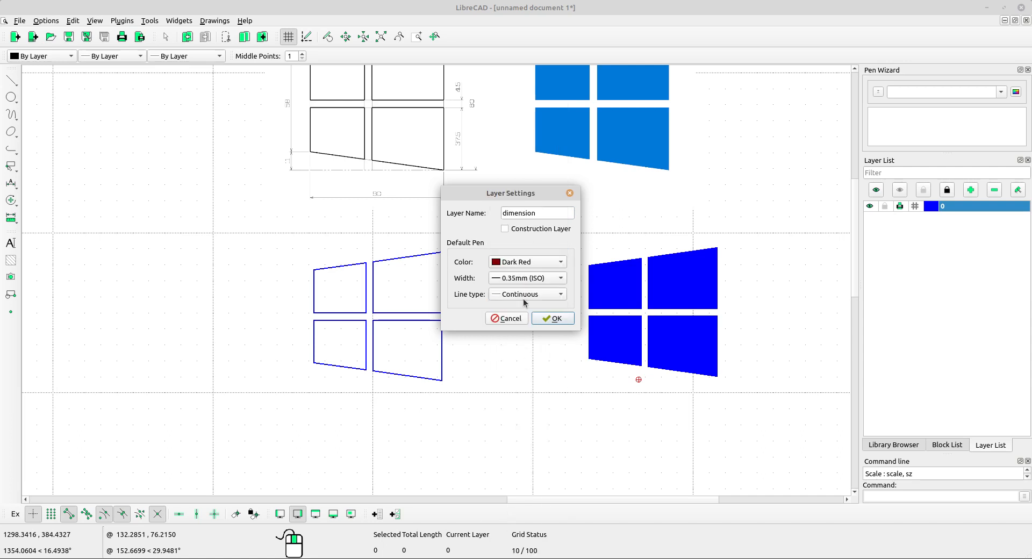
pyautogui.click(529, 278)
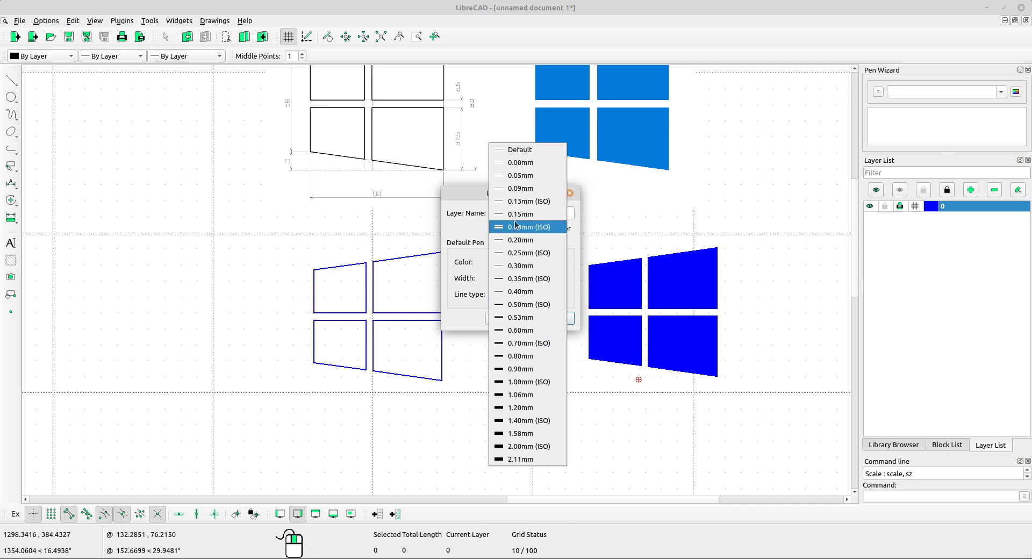
pyautogui.click(533, 266)
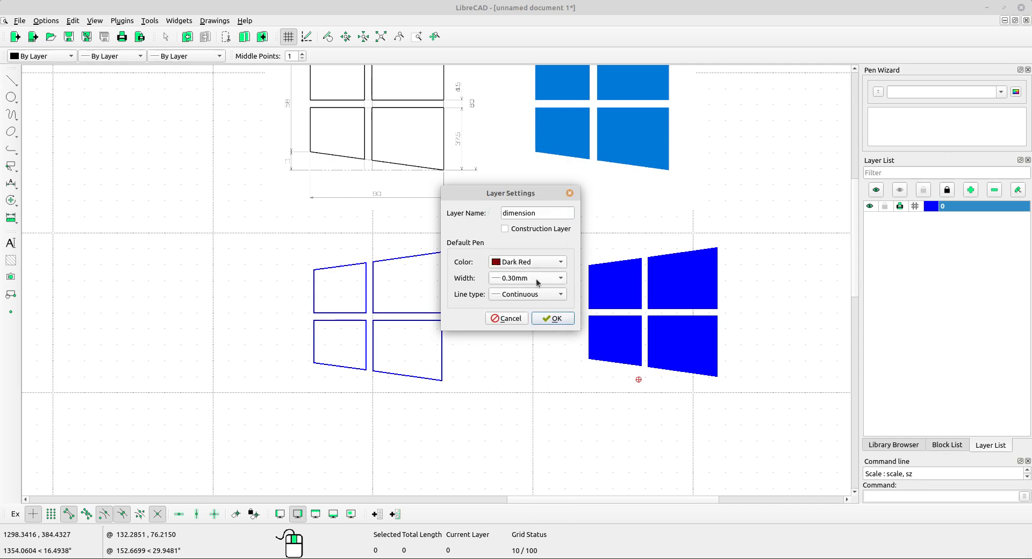
pyautogui.click(555, 318)
# Add a horizontal dimension below the outlined logo, spanning its lower-left to lower-right outer corners
pyautogui.scroll(1, 432, 336)
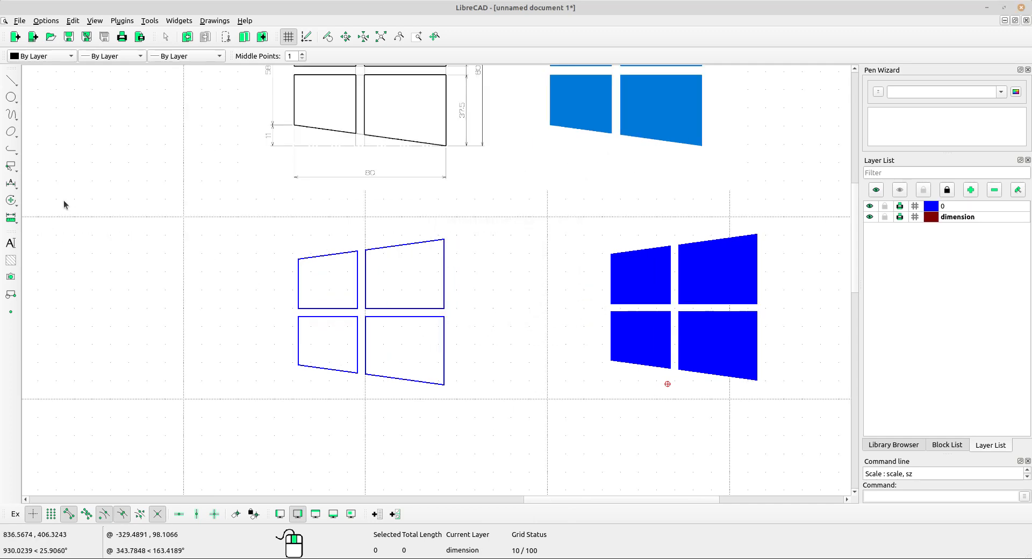
pyautogui.click(10, 186)
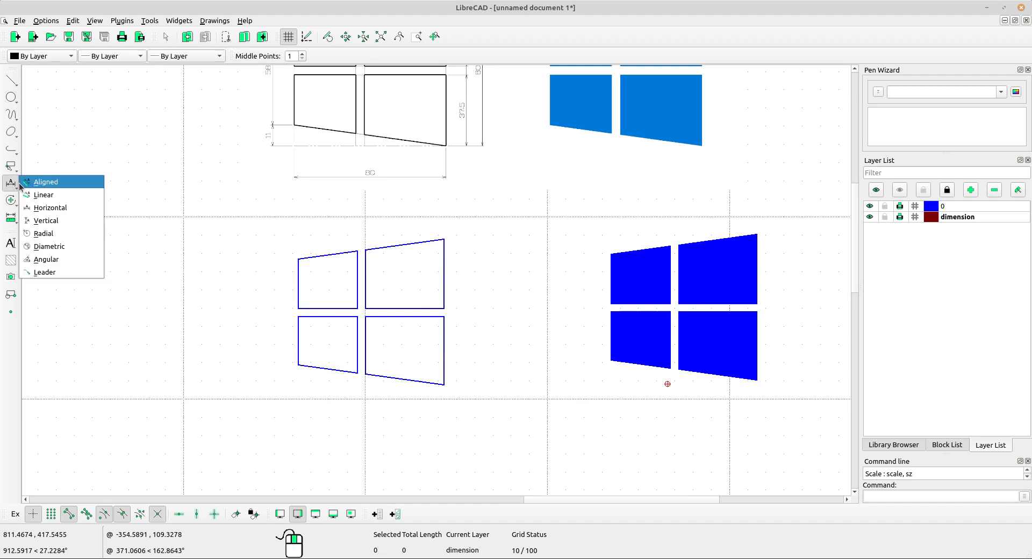
pyautogui.click(49, 211)
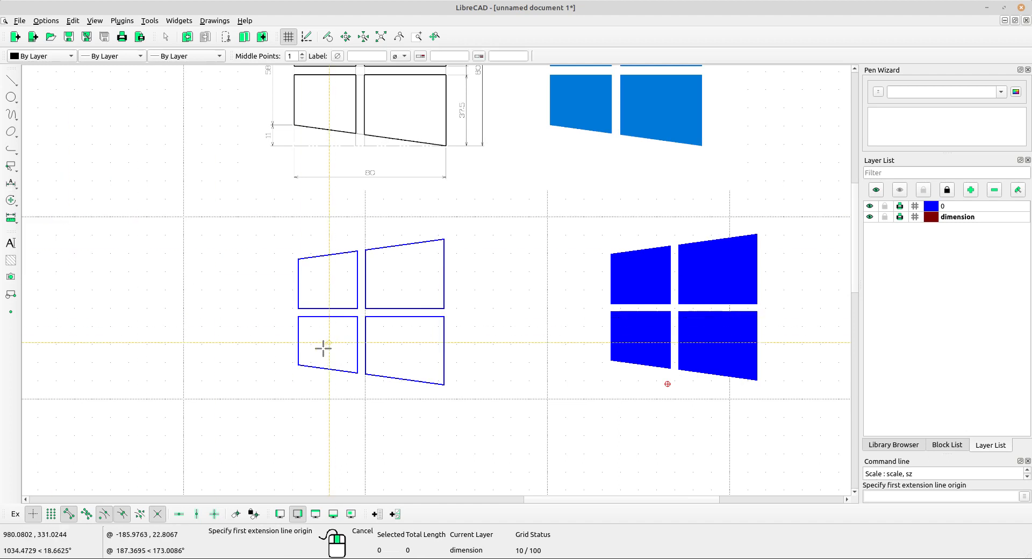
pyautogui.click(299, 365)
pyautogui.click(442, 385)
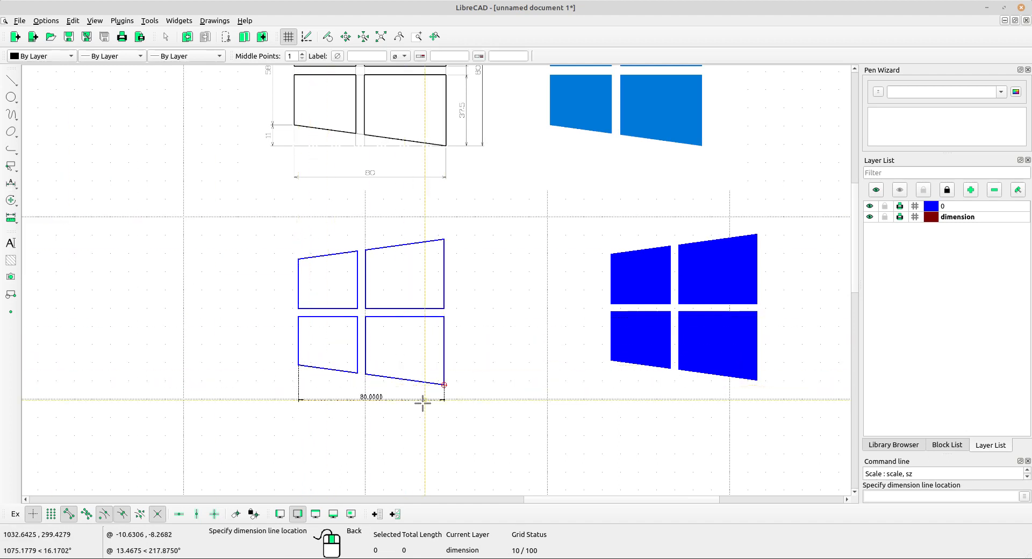
pyautogui.click(415, 428)
pyautogui.scroll(2, 374, 411)
pyautogui.scroll(-4, 467, 348)
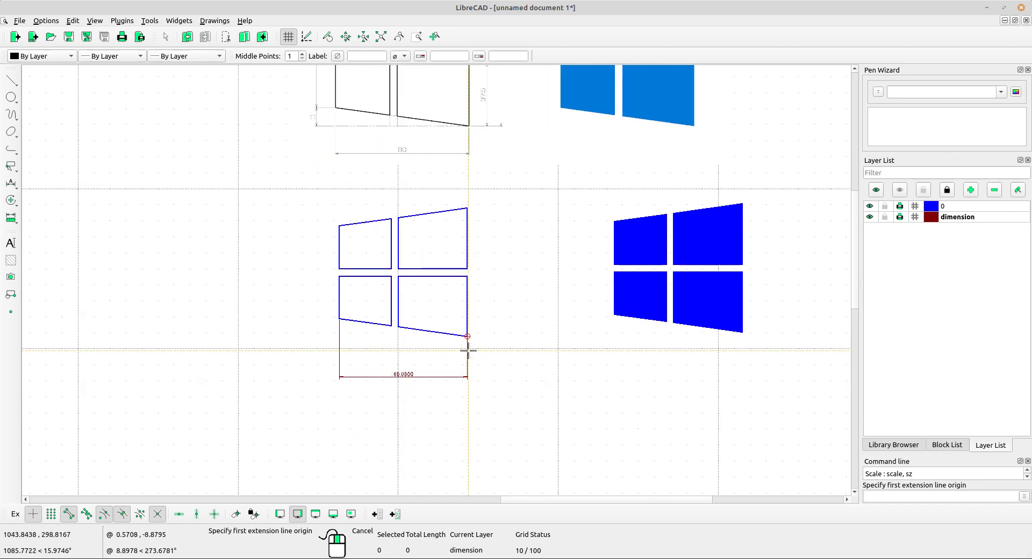
# Add a horizontal dimension above the outlined logo's upper-left pane, spanning its two upper corners
pyautogui.moveTo(467, 350); pyautogui.dragTo(450, 406, button='middle')
pyautogui.moveTo(468, 370); pyautogui.dragTo(467, 437, button='middle')
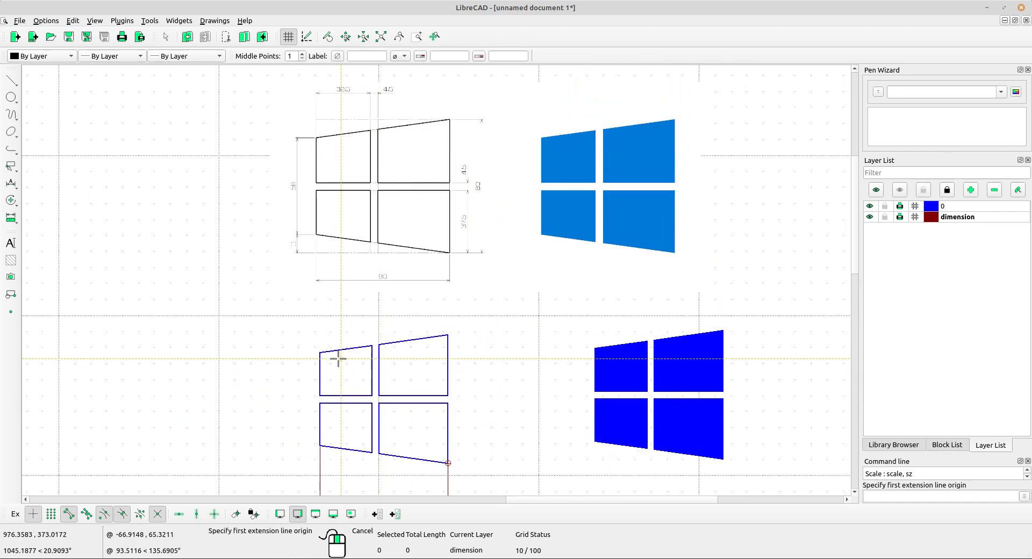
pyautogui.click(319, 353)
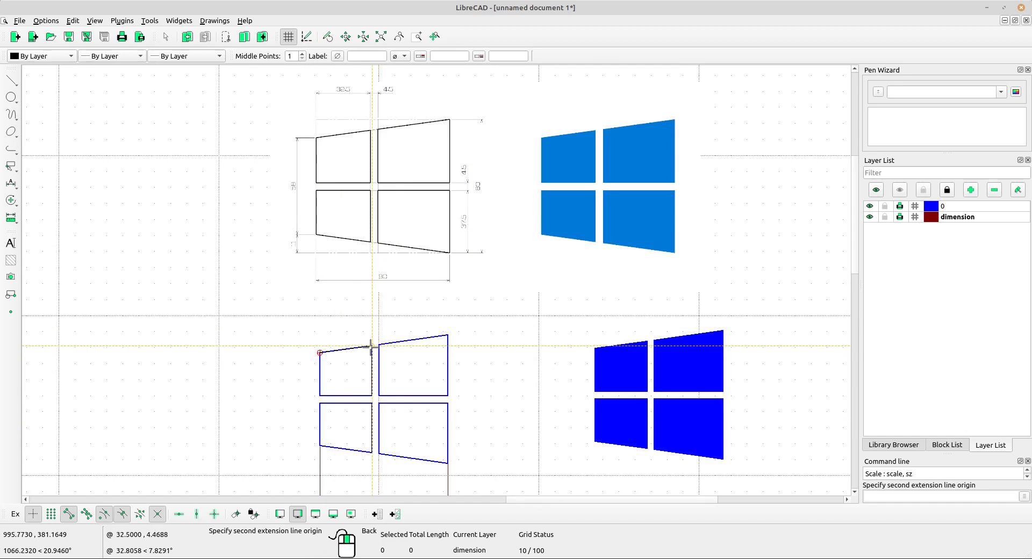
pyautogui.click(372, 345)
pyautogui.click(360, 320)
# Add a horizontal dimension above the outlined logo across the gap between its two upper panes
pyautogui.scroll(2, 375, 344)
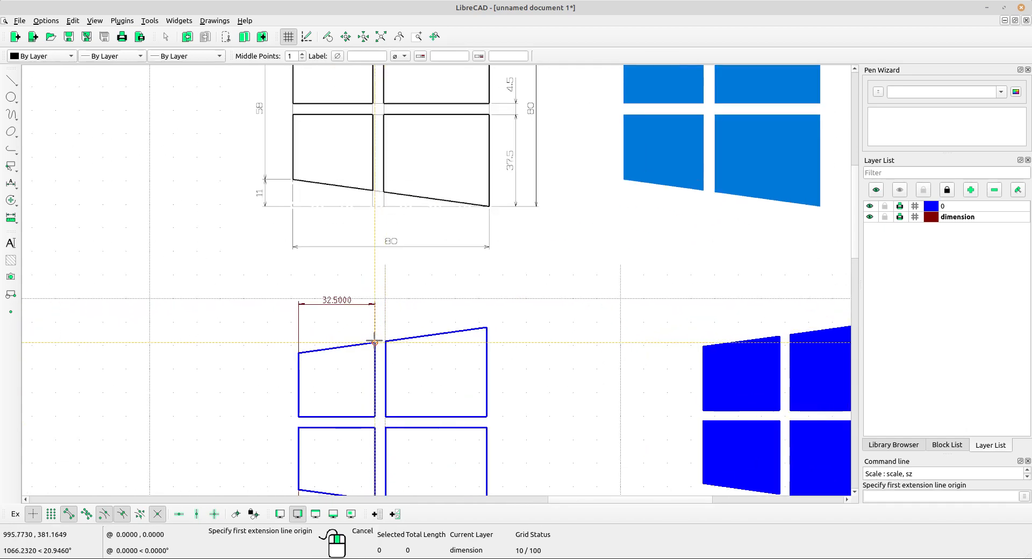
pyautogui.click(376, 341)
pyautogui.click(385, 341)
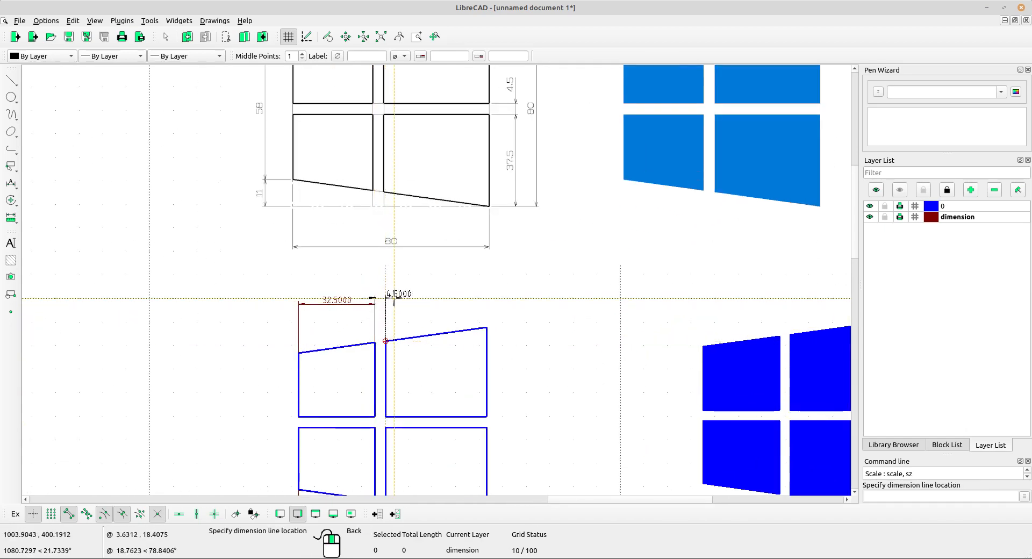
pyautogui.click(393, 300)
# Examine the dimensions on the reference drawing and compare them with those on the outlined logo
pyautogui.scroll(-3, 392, 338)
pyautogui.moveTo(391, 338); pyautogui.dragTo(408, 363, button='middle')
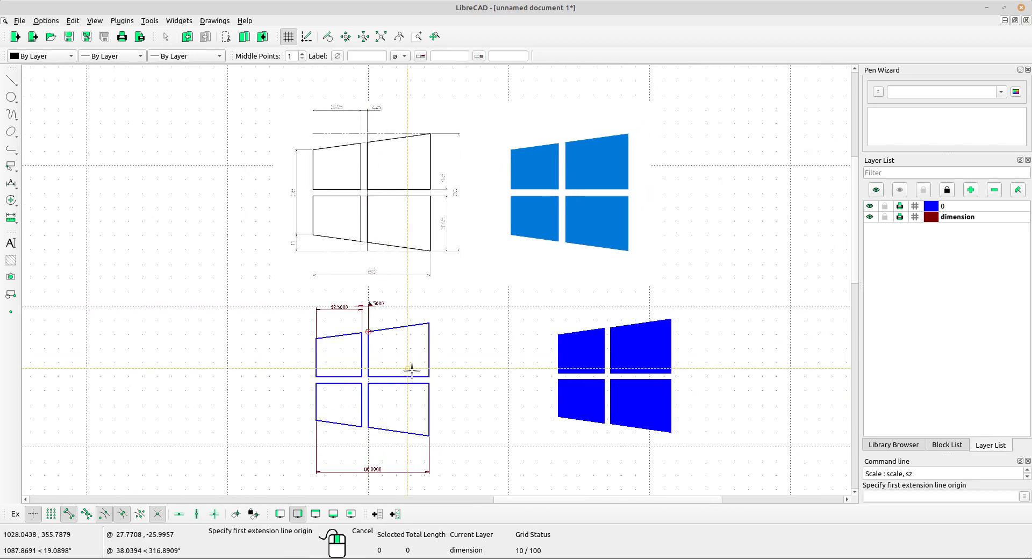
pyautogui.scroll(2, 419, 106)
pyautogui.scroll(2, 425, 108)
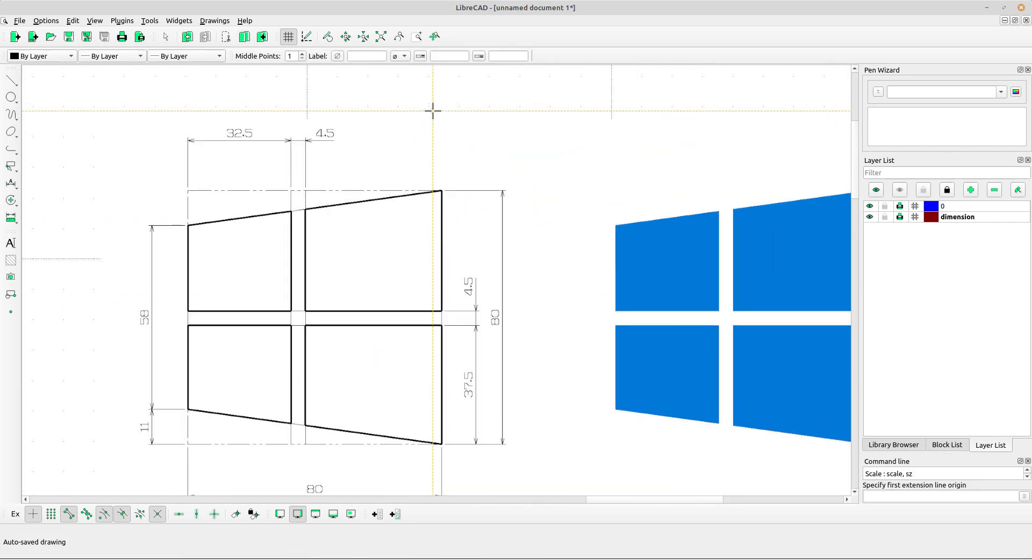
pyautogui.scroll(-4, 436, 114)
pyautogui.scroll(-1, 438, 116)
pyautogui.moveTo(519, 330)
pyautogui.mouseDown(button='middle')
pyautogui.moveTo(485, 175)
pyautogui.moveTo(529, 399)
pyautogui.moveTo(531, 363)
pyautogui.mouseUp(button='middle')
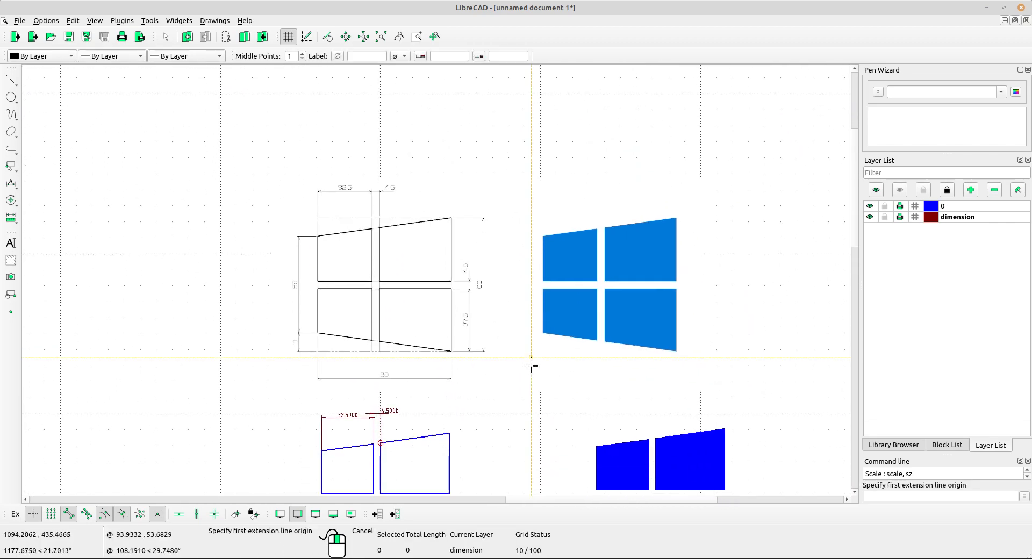
pyautogui.moveTo(516, 408); pyautogui.dragTo(515, 312, button='middle')
# Add a vertical dimension to the right of the outlined logo for the lower-right pane's outer edge
pyautogui.click(17, 186)
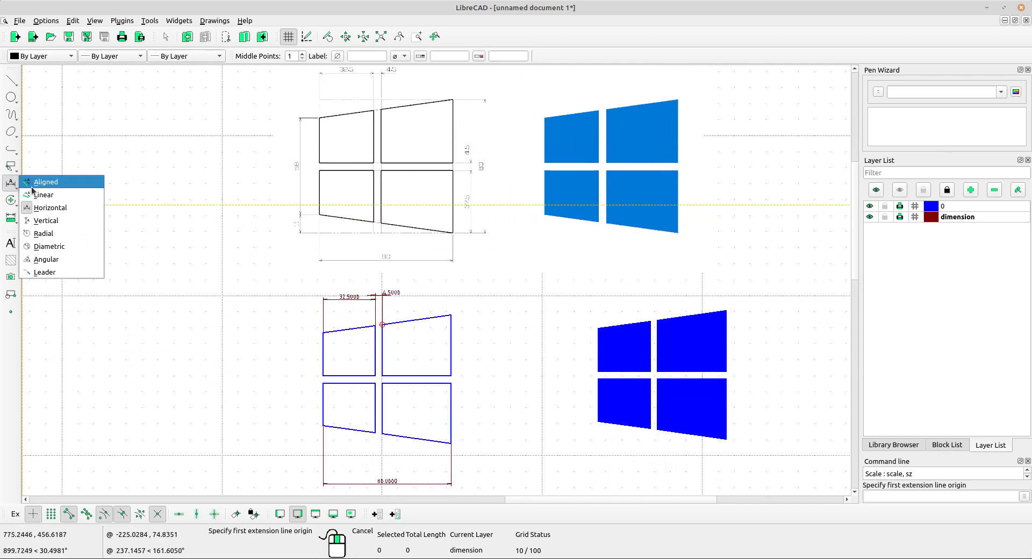
pyautogui.click(50, 224)
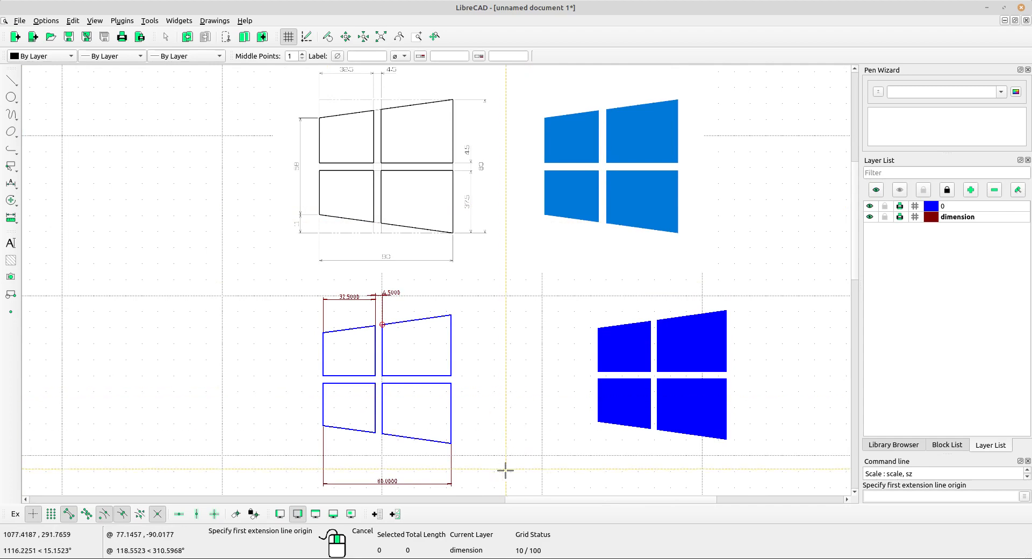
pyautogui.scroll(2, 504, 470)
pyautogui.click(411, 400)
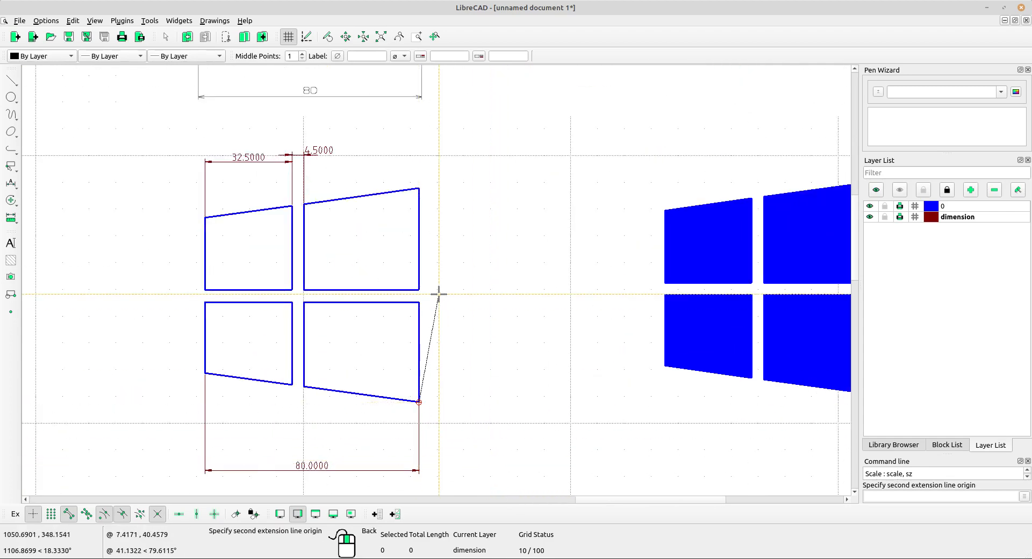
pyautogui.scroll(-2, 486, 423)
pyautogui.click(404, 356)
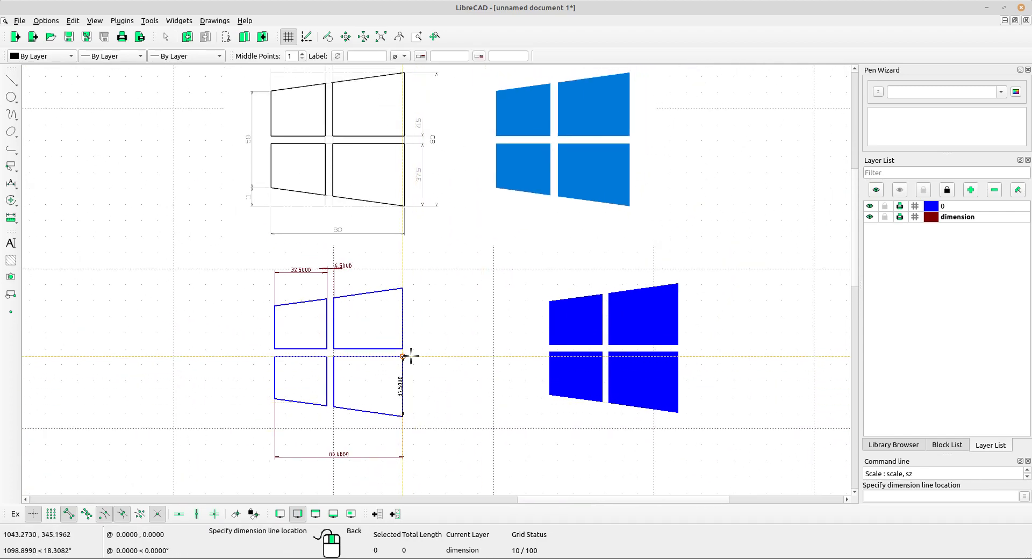
pyautogui.click(421, 359)
# Add a vertical dimension to the right of the outlined logo across the gap between the upper-right and lower-right panes
pyautogui.scroll(2, 409, 356)
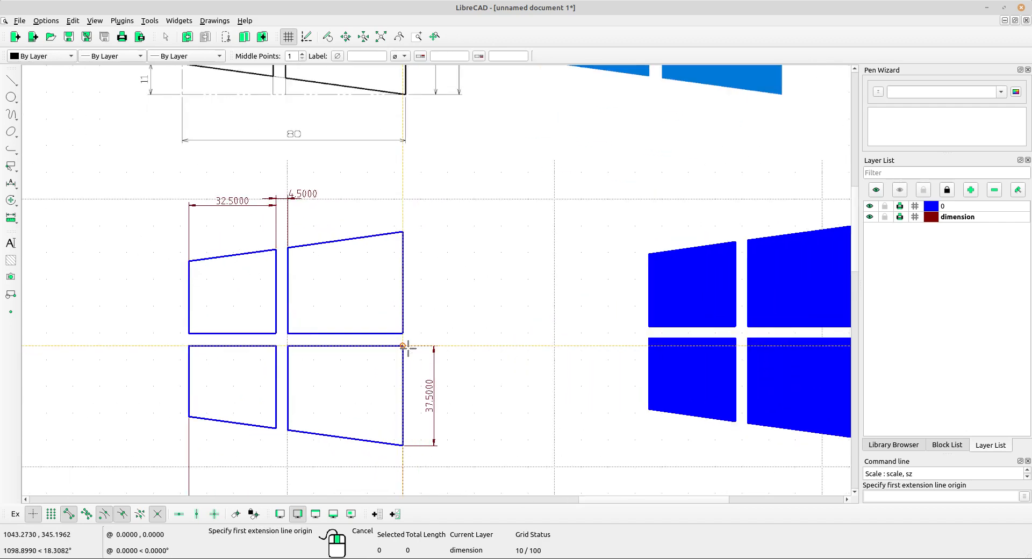
pyautogui.click(403, 346)
pyautogui.click(403, 333)
pyautogui.click(446, 338)
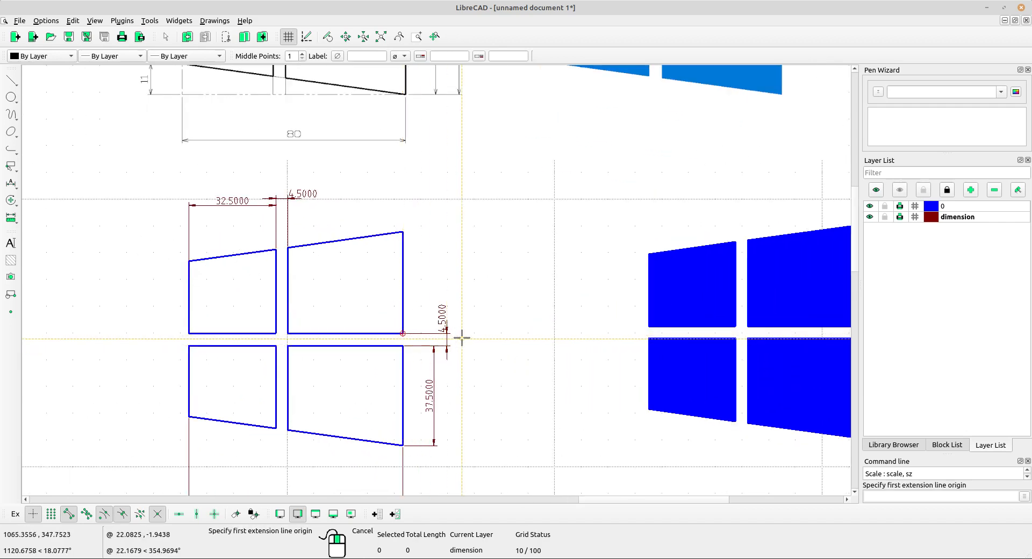
# Add an overall vertical dimension at the far right of the outlined logo, from its upper-right to lower-right outer corners
pyautogui.click(403, 232)
pyautogui.click(403, 445)
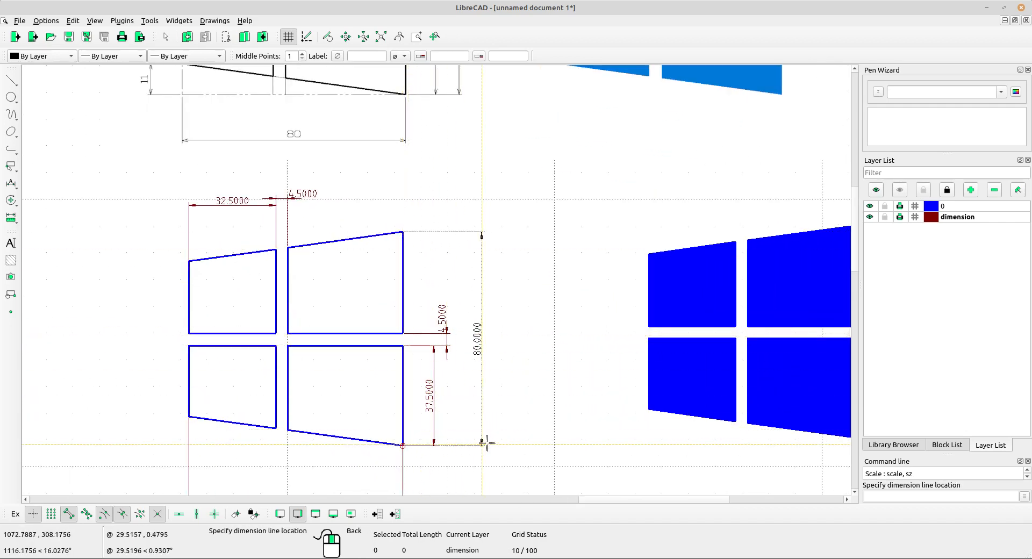
pyautogui.click(481, 436)
# Add a vertical dimension to the left of the outlined logo between its lower-right and lower-left outer corners
pyautogui.scroll(-2, 522, 327)
pyautogui.moveTo(521, 328); pyautogui.dragTo(553, 387, button='middle')
pyautogui.scroll(3, 323, 417)
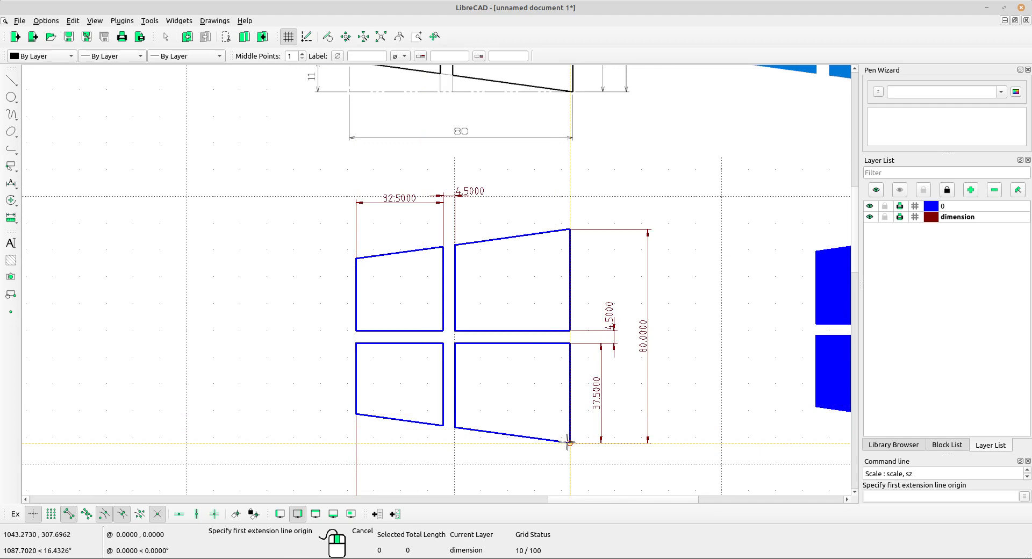
pyautogui.click(569, 443)
pyautogui.click(355, 413)
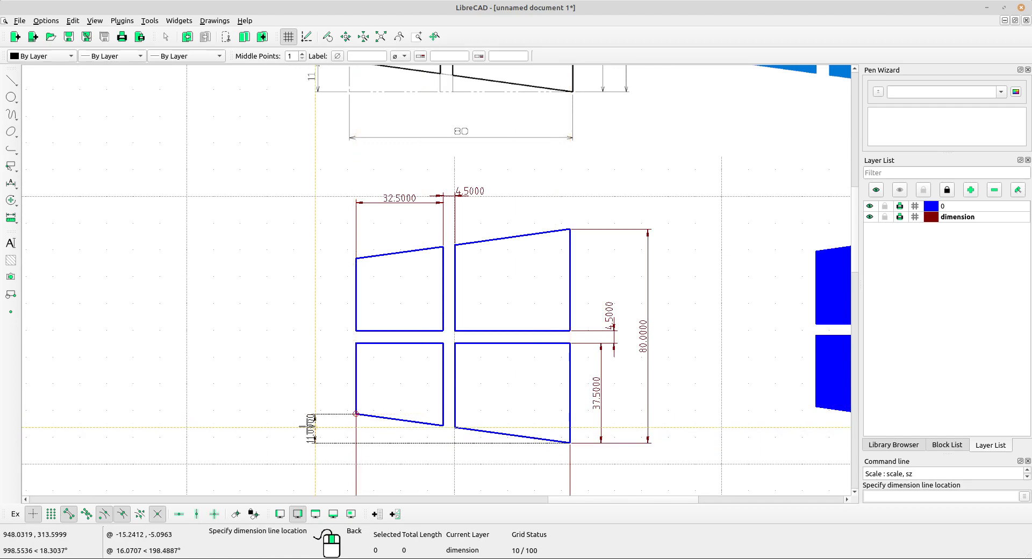
pyautogui.click(266, 419)
# Add a vertical dimension along the outlined logo's left side from its lower-left to upper-left outer corner
pyautogui.moveTo(354, 347); pyautogui.dragTo(367, 420, button='middle')
pyautogui.click(367, 486)
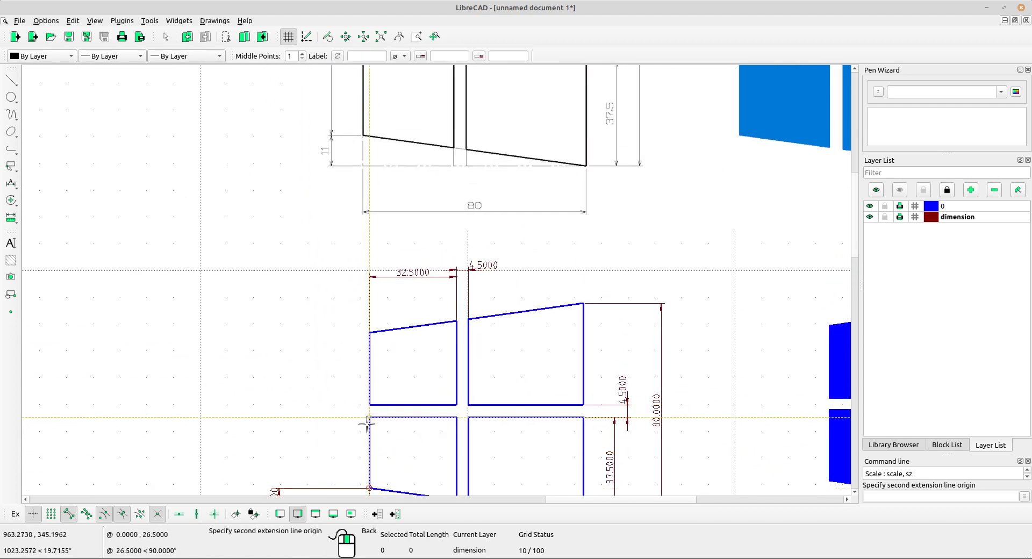
pyautogui.scroll(-1, 373, 339)
pyautogui.click(381, 324)
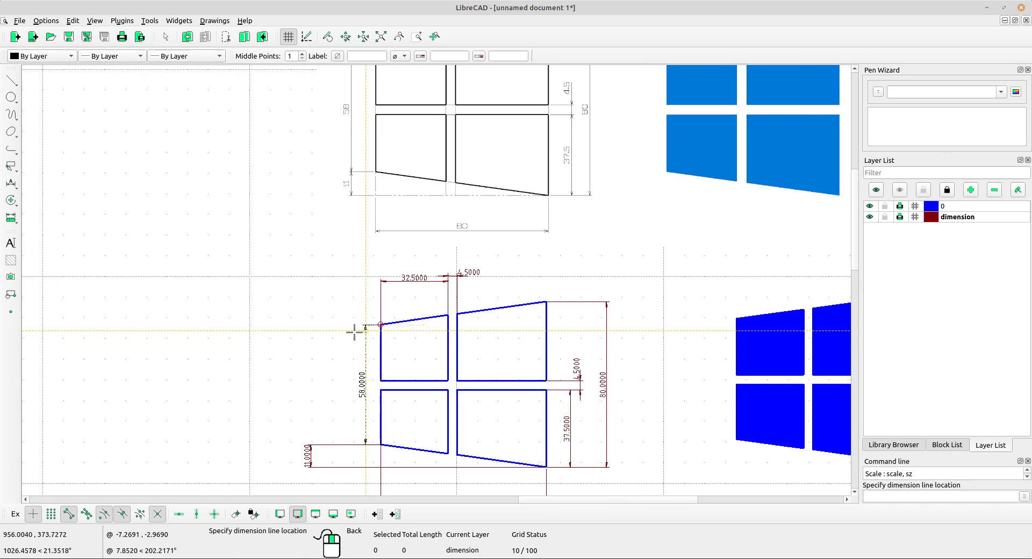
pyautogui.click(311, 338)
pyautogui.scroll(-3, 604, 449)
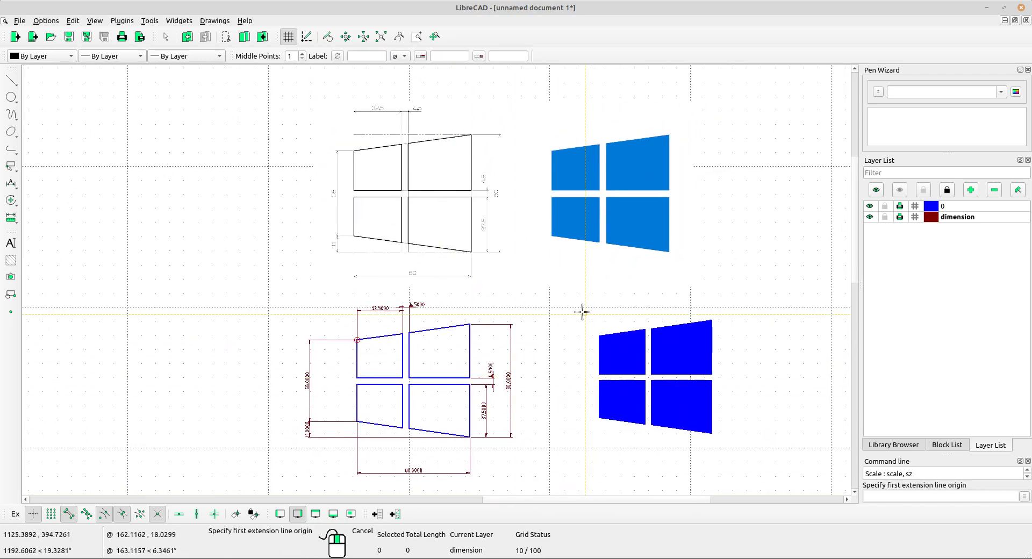
pyautogui.moveTo(559, 311)
pyautogui.mouseDown(button='middle')
pyautogui.moveTo(586, 394)
pyautogui.moveTo(490, 323)
pyautogui.moveTo(529, 340)
pyautogui.mouseUp(button='middle')
pyautogui.scroll(4, 555, 372)
pyautogui.scroll(1, 495, 324)
pyautogui.scroll(-1, 529, 341)
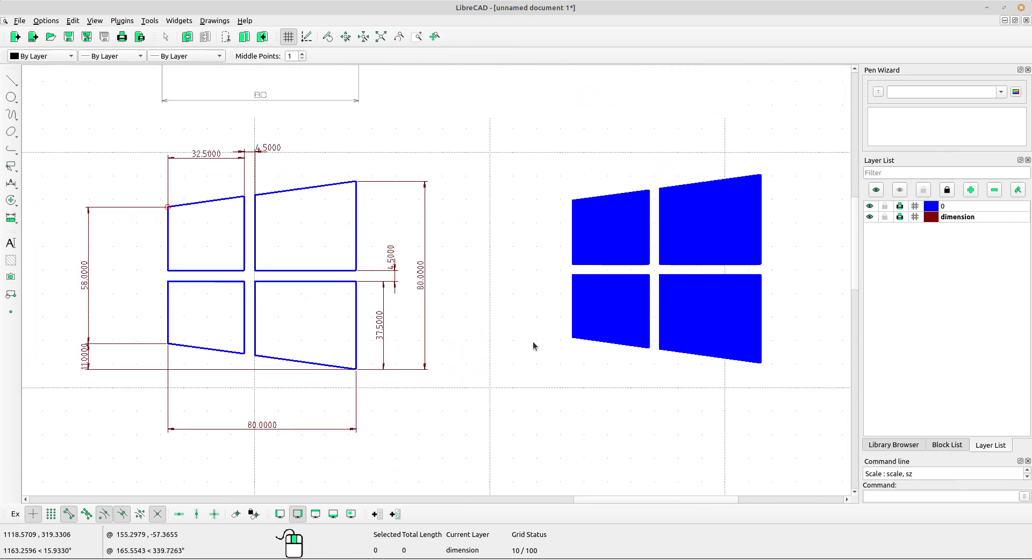